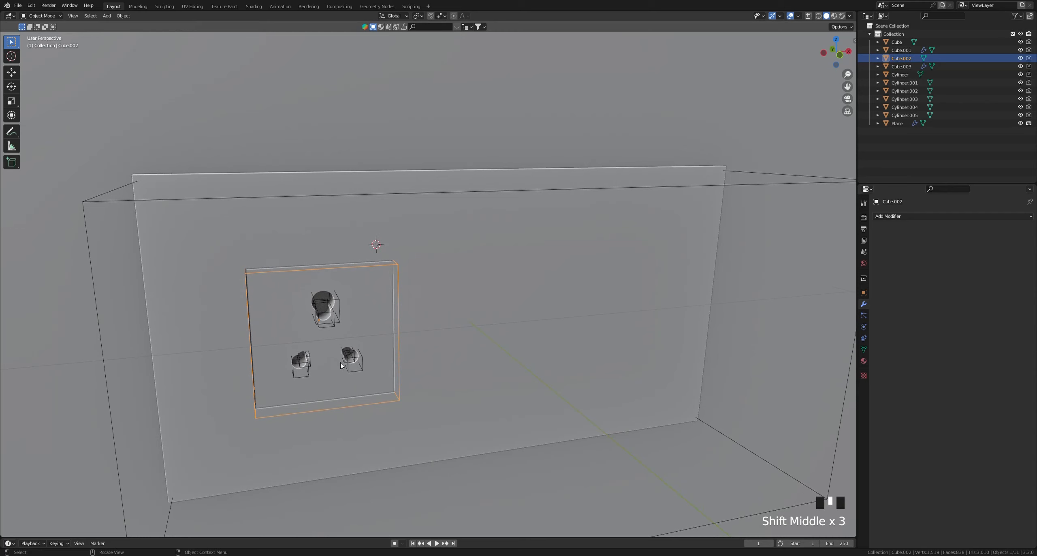
Duplicate the box inside cutter Cube.002's mesh about 0.62 m along X to cut a second opening, and return to Object Mode
middle_click_drag(342, 354, 336, 357, "shift")
key("Tab")
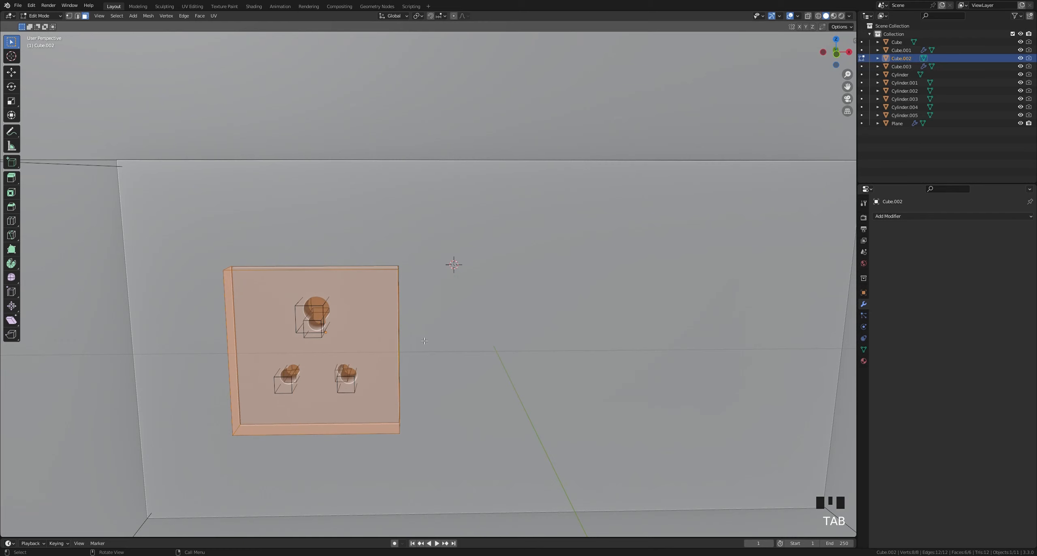
middle_click_drag(404, 340, 370, 335, "shift")
key("grave")
left_click(335, 309)
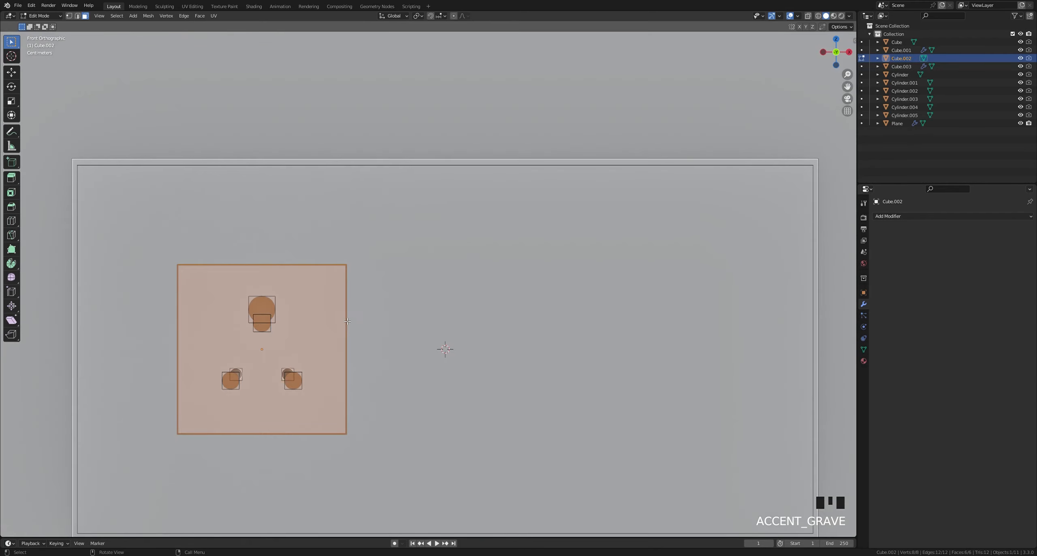
key("shift+d")
key("x")
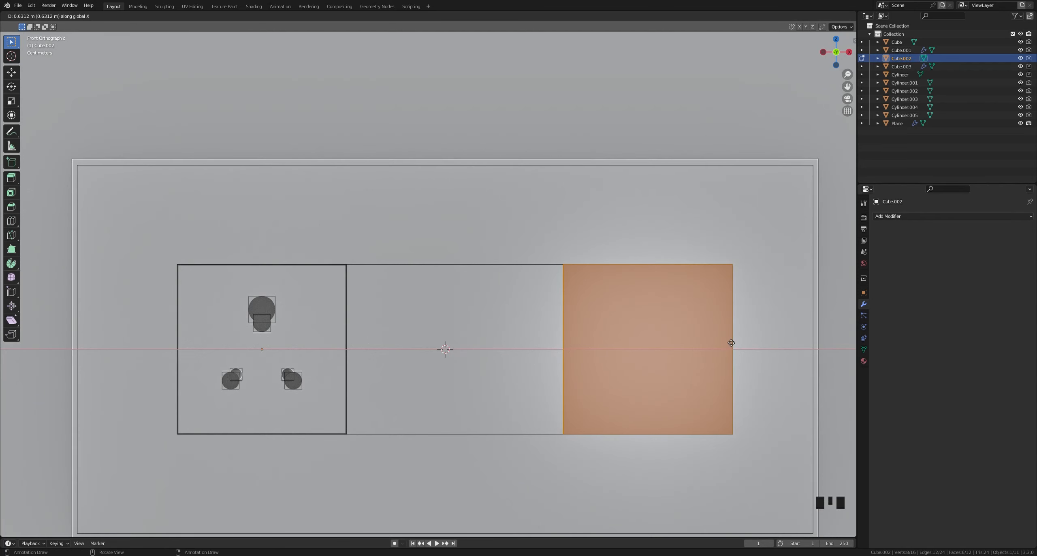
left_click(725, 342)
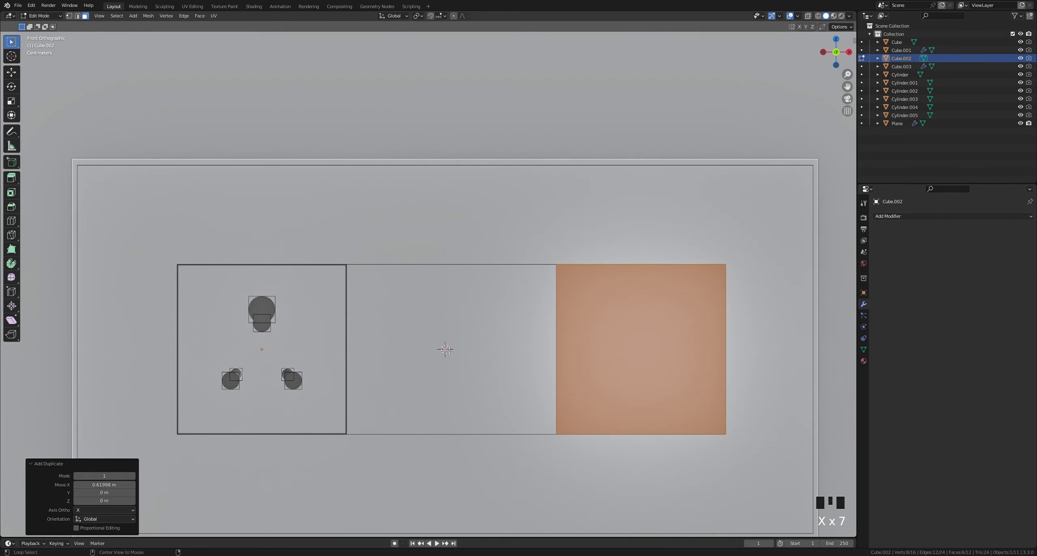
key("alt+z")
mouse_move(458, 344)
middle_mouse_down()
mouse_move(468, 375)
mouse_move(493, 369)
mouse_move(441, 347)
middle_mouse_up()
key("Tab")
key("alt+z")
Select the socket insert Cube.003 together with its six hole-cutting cylinders, Cylinder to Cylinder.005
scroll(442, 347, "up", 2)
left_click(222, 315)
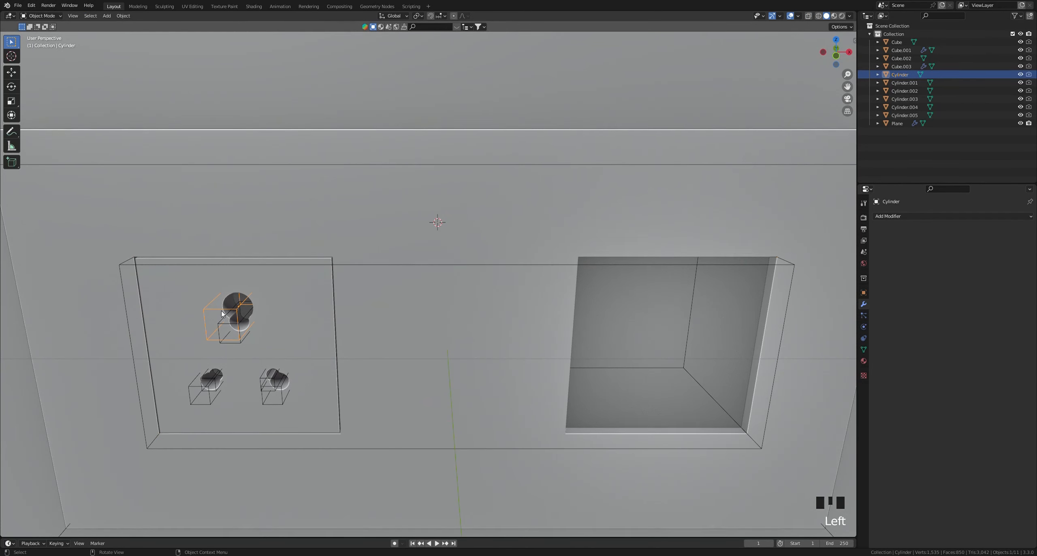
left_click(272, 278)
middle_click_drag(185, 296, 239, 283)
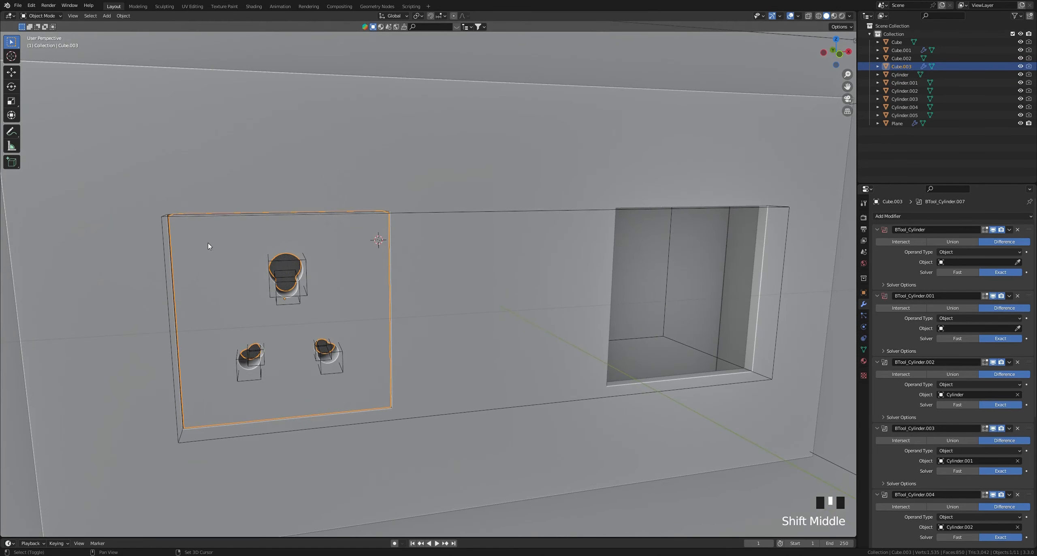
scroll(203, 281, "up", 2)
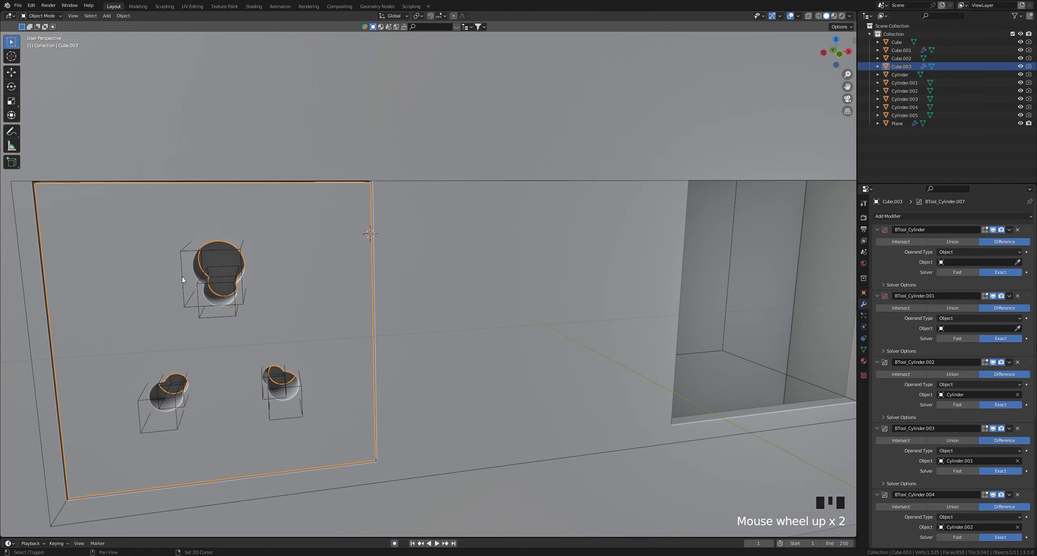
left_click(182, 278, "shift")
left_click(205, 318, "shift")
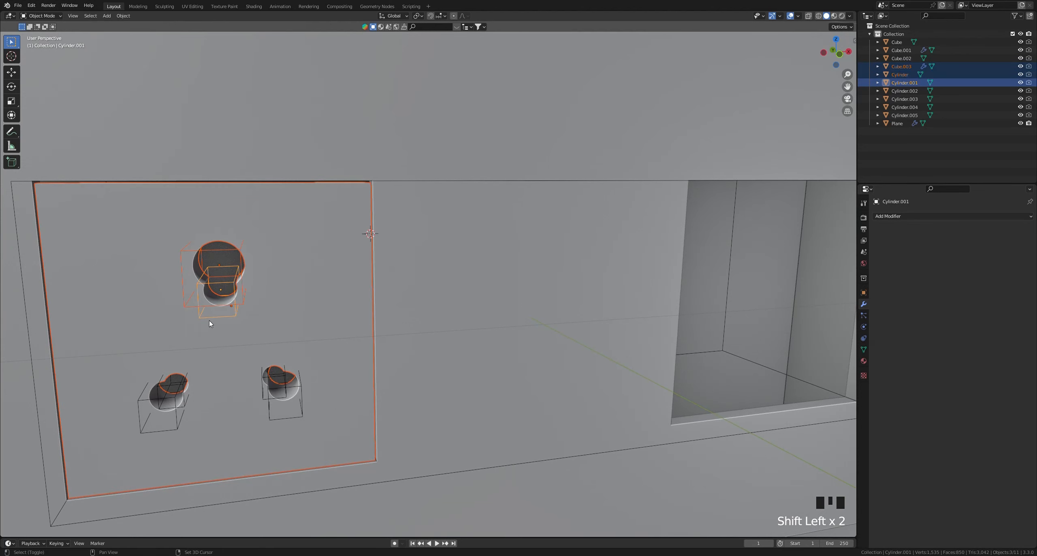
left_click(184, 396, "shift")
left_click(167, 406, "shift")
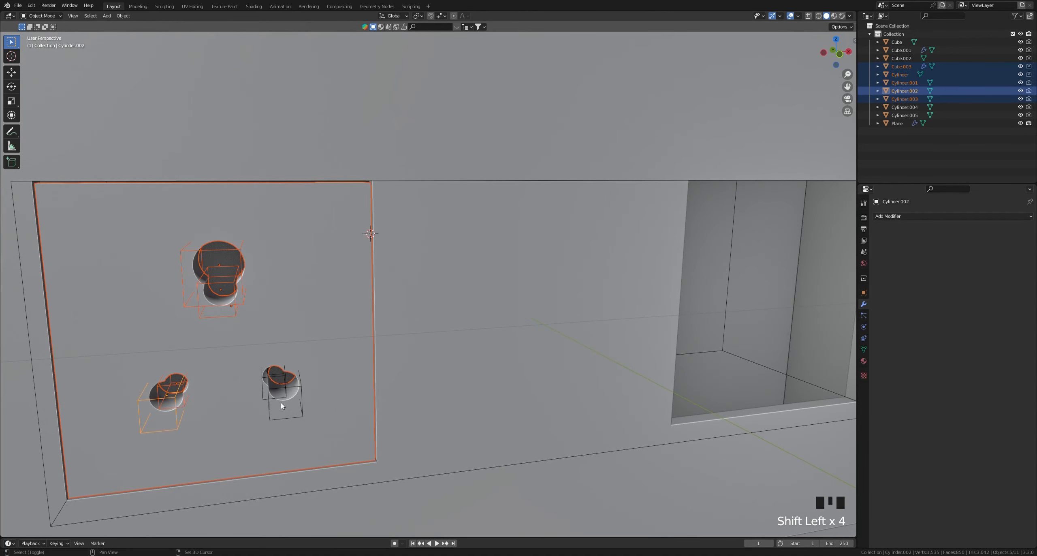
left_click(263, 389, "shift")
left_click(296, 393, "shift")
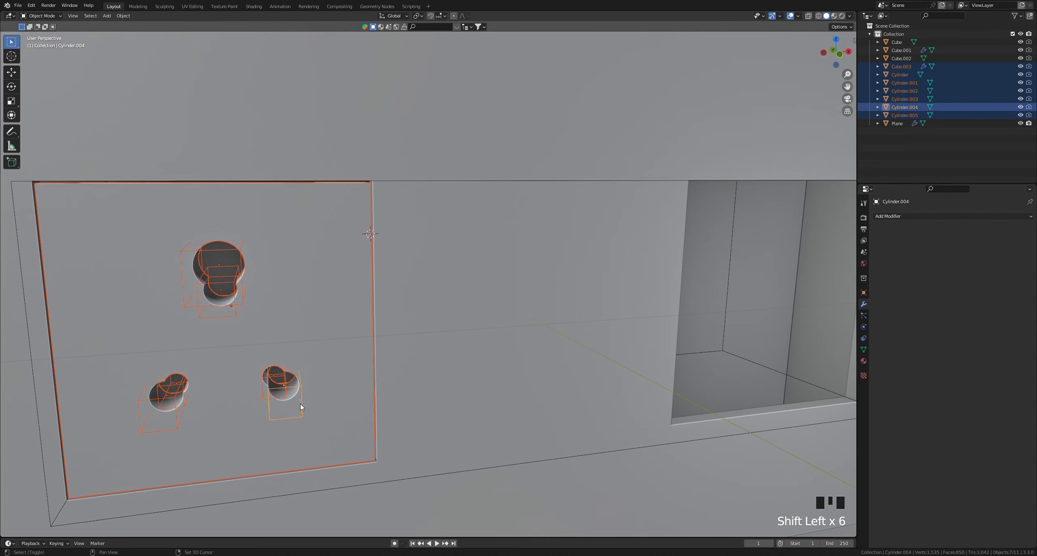
Duplicate the selected insert and hole cutters about 0.62 m along X into the second opening
scroll(282, 405, "down", 3)
key("grave")
left_click(261, 356)
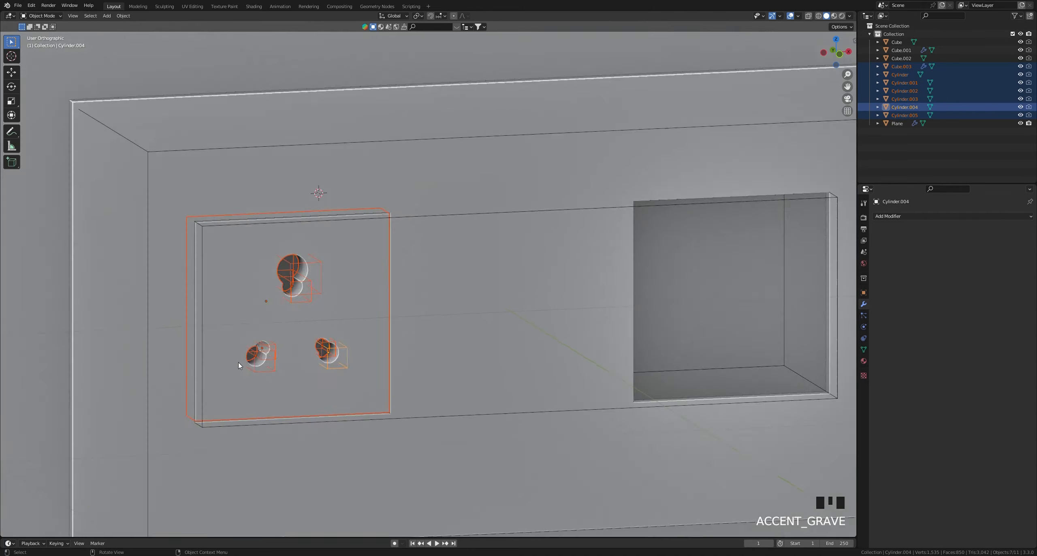
key("shift+d")
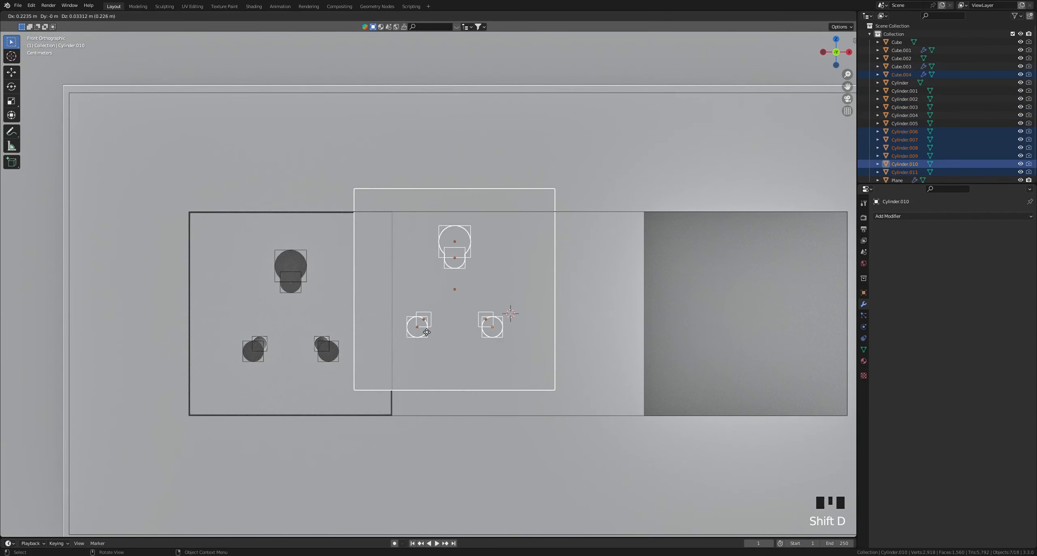
key("x")
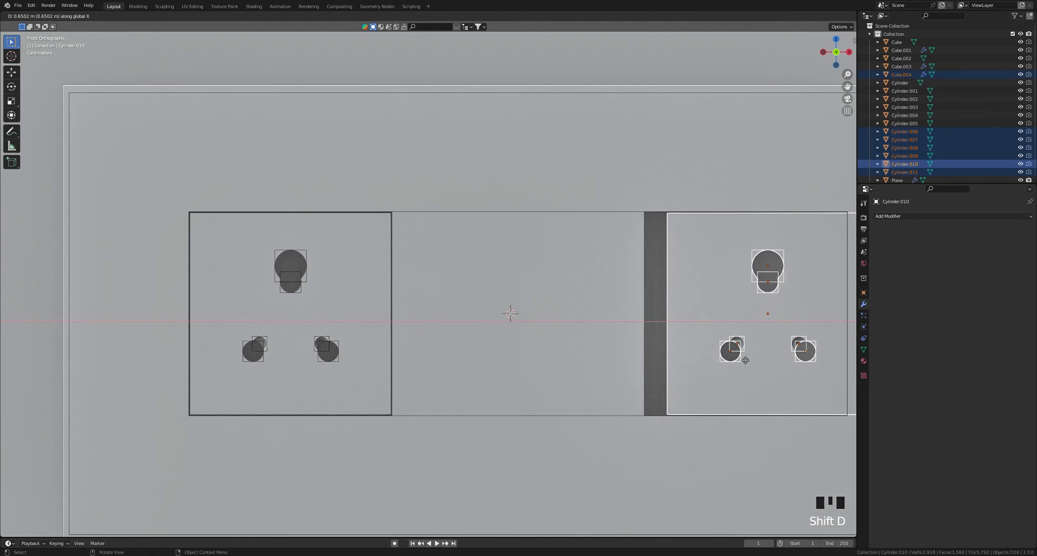
left_click(715, 369)
Examine the two socket inserts in their openings from several angles, with and without X-ray
scroll(425, 330, "down", 3)
key("alt+z")
key("alt+z")
key("alt+z")
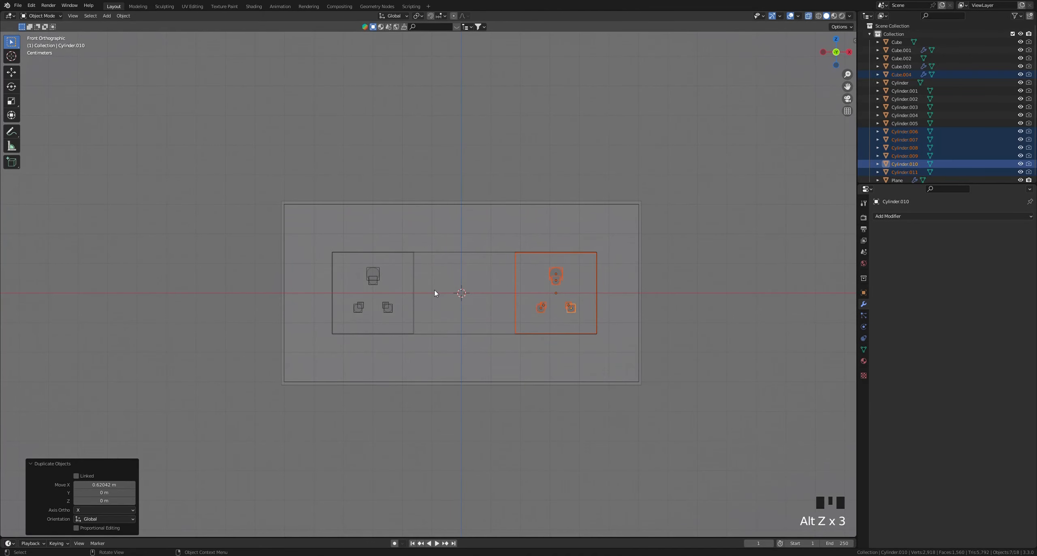
middle_click_drag(430, 296, 470, 324)
key("alt+z")
left_click(766, 372)
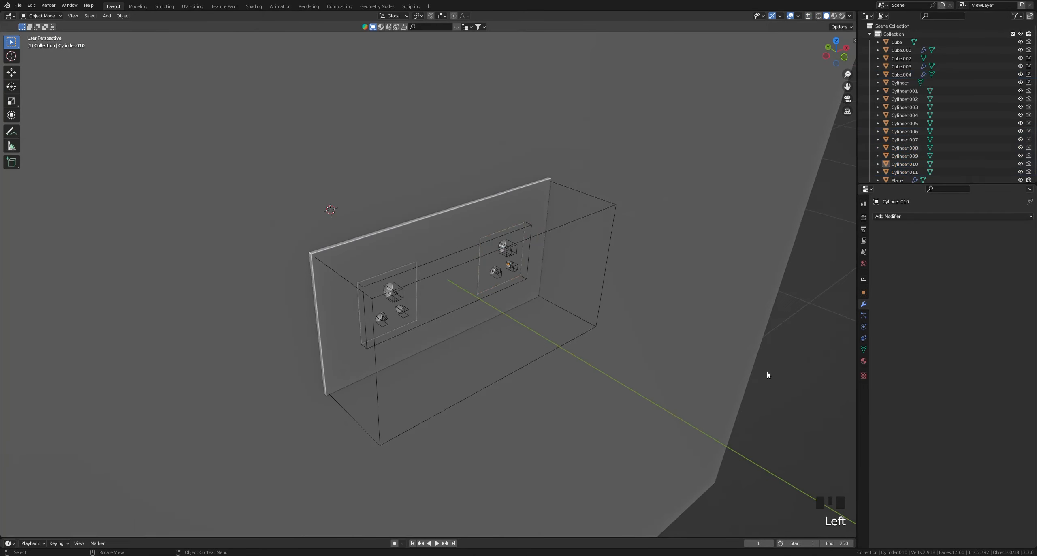
middle_click_drag(632, 344, 548, 320)
key("alt+z")
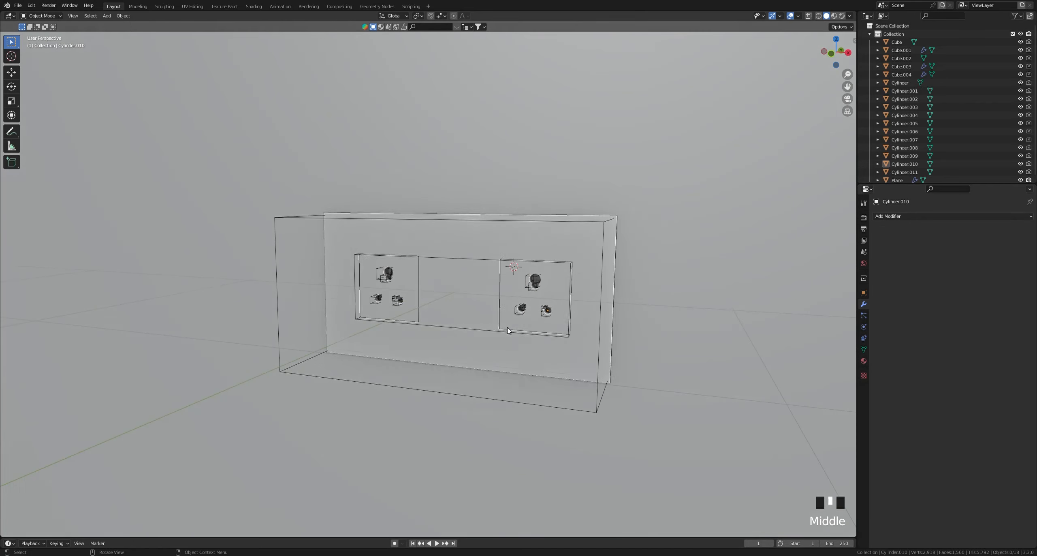
scroll(418, 303, "up", 3)
mouse_move(418, 303)
middle_mouse_down("shift")
mouse_move(433, 303)
mouse_move(410, 301)
mouse_move(424, 303)
middle_mouse_up("shift")
key("alt+z")
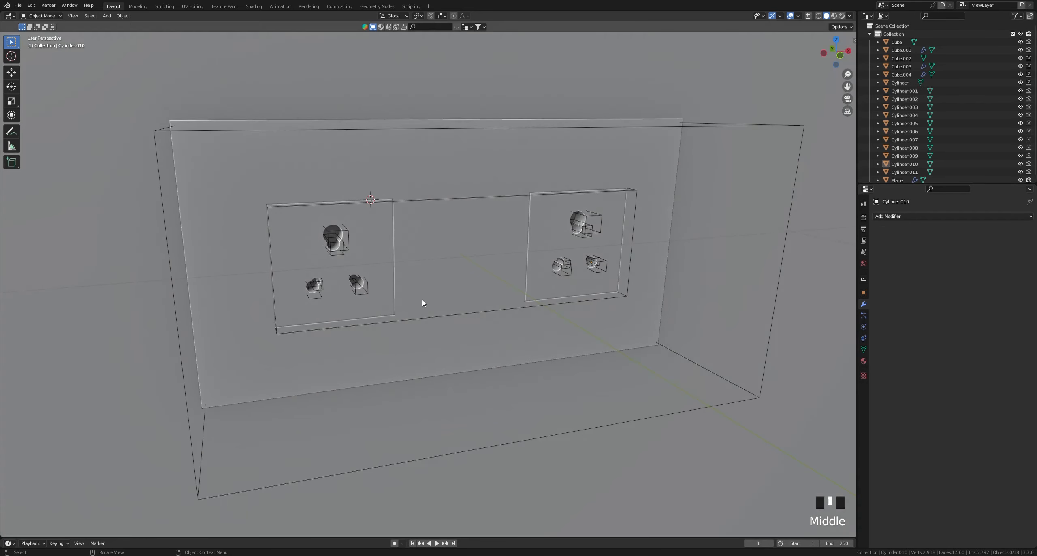
left_click(529, 302)
scroll(529, 303, "up", 3)
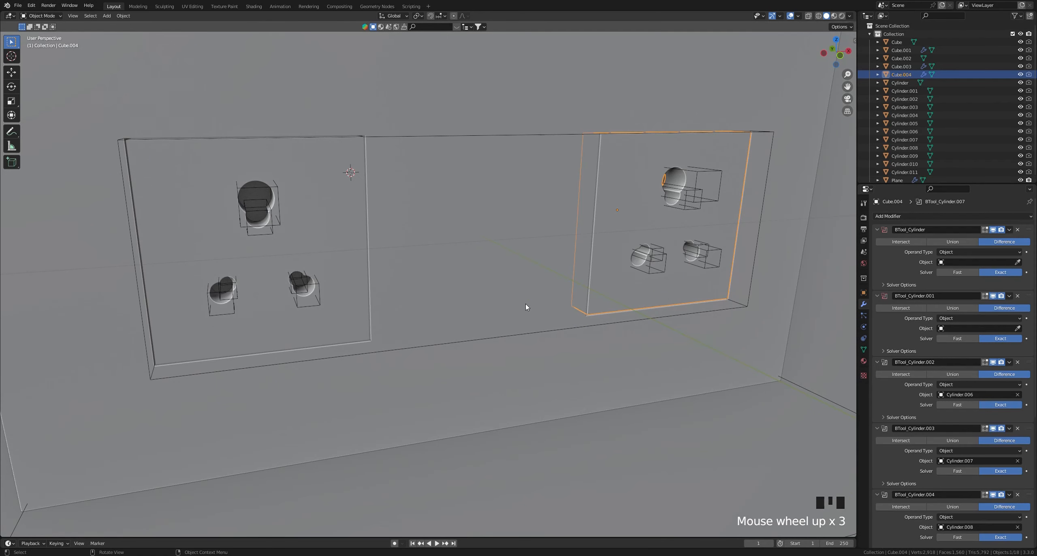
middle_click_drag(573, 302, 636, 326, "shift")
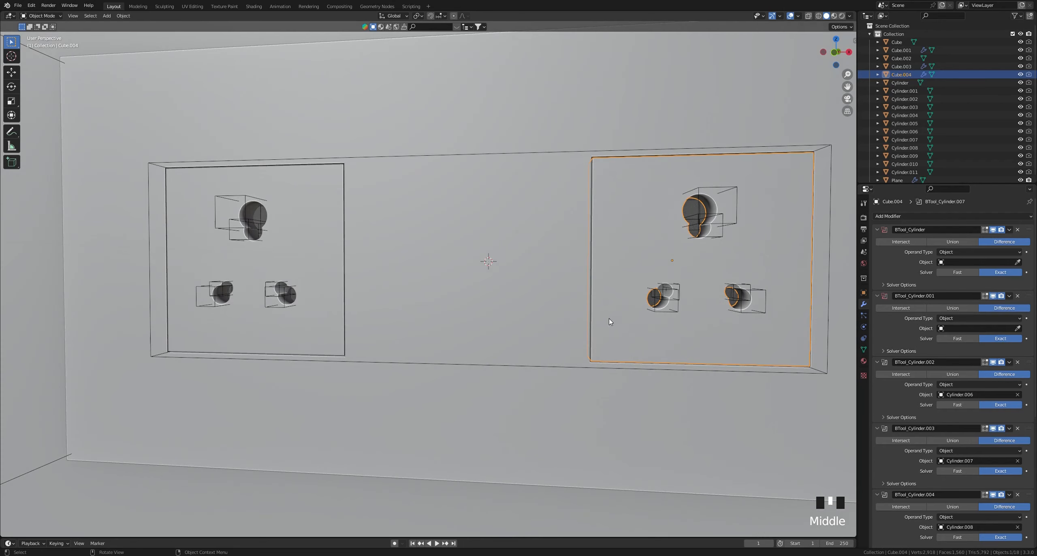
In cutter Cube.002's mesh, duplicate the second opening's box about -0.31 m along X to the space between the sockets
left_click(595, 155)
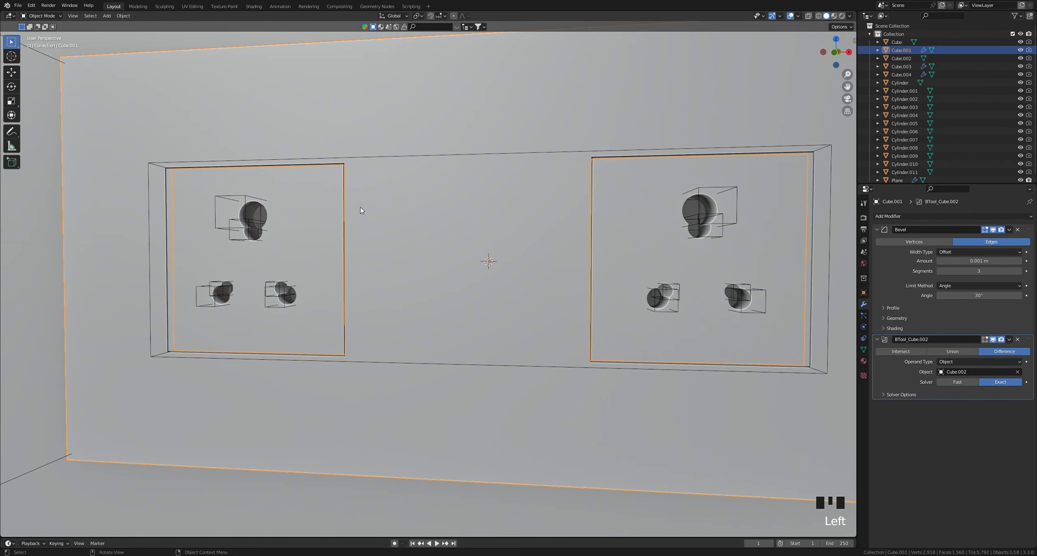
key("Tab")
key("Tab")
left_click(149, 173)
left_click(149, 172)
key("Tab")
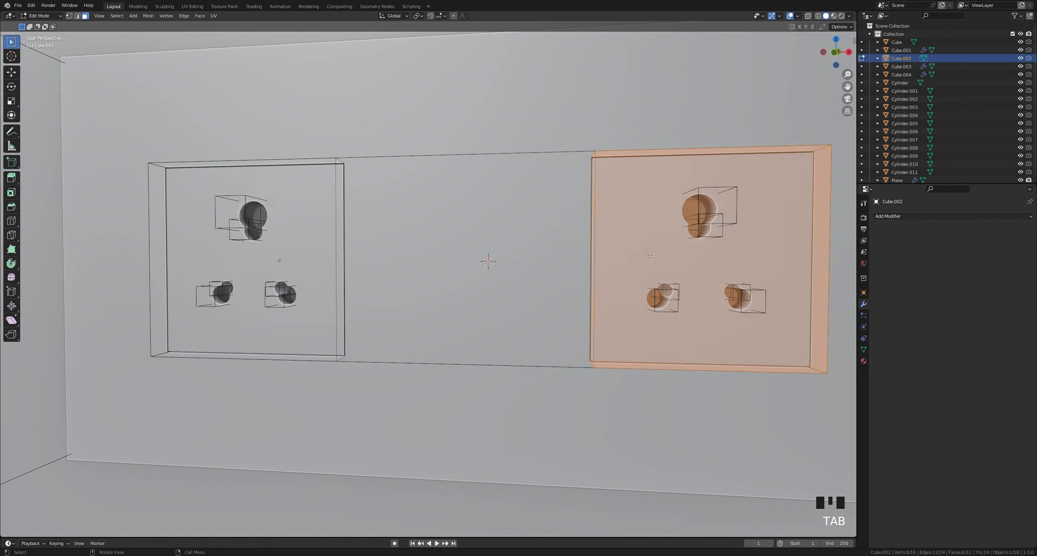
scroll(644, 272, "down", 2)
middle_click_drag(564, 316, 535, 310, "shift")
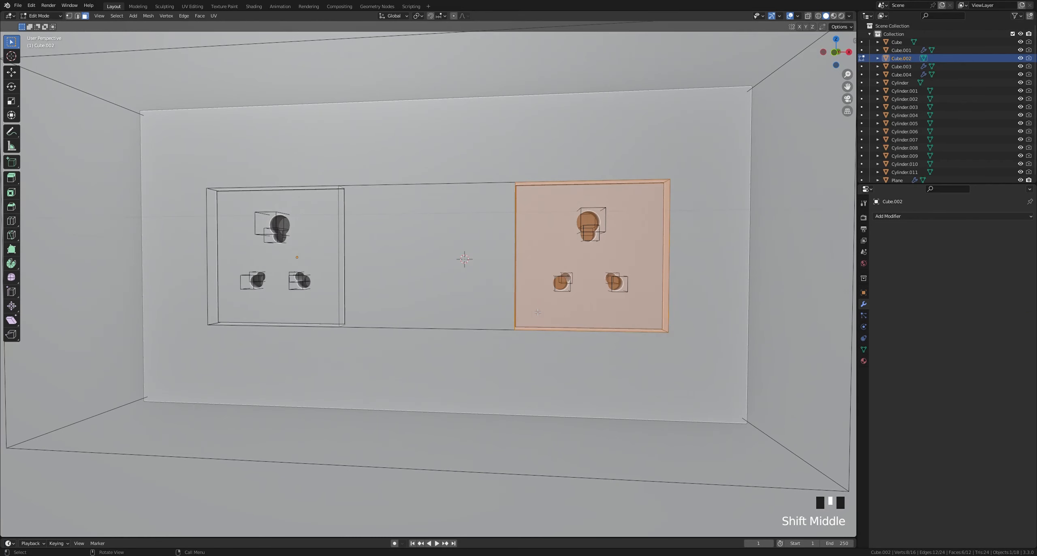
key("grave")
left_click(488, 283)
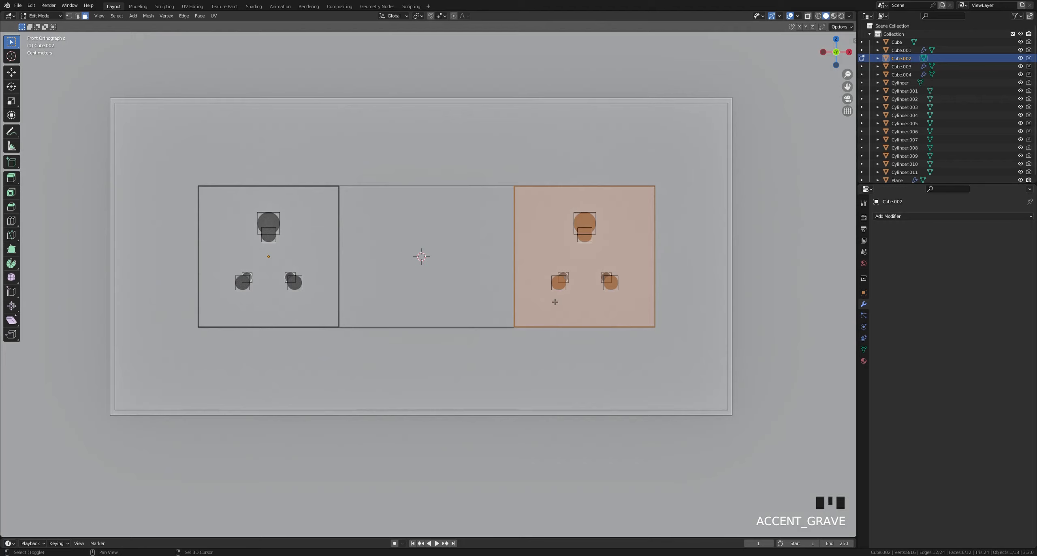
key("shift+d")
key("x")
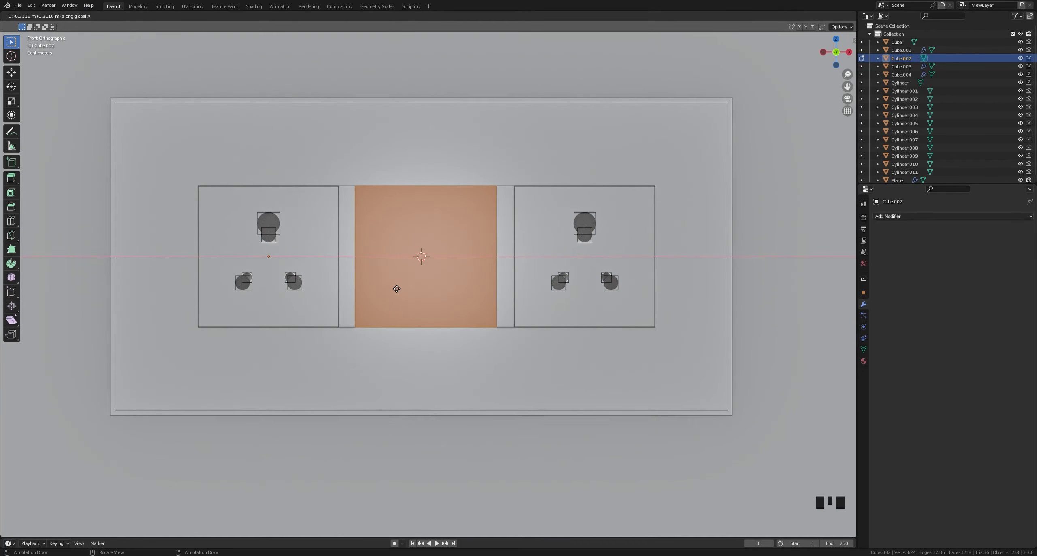
left_click(397, 288)
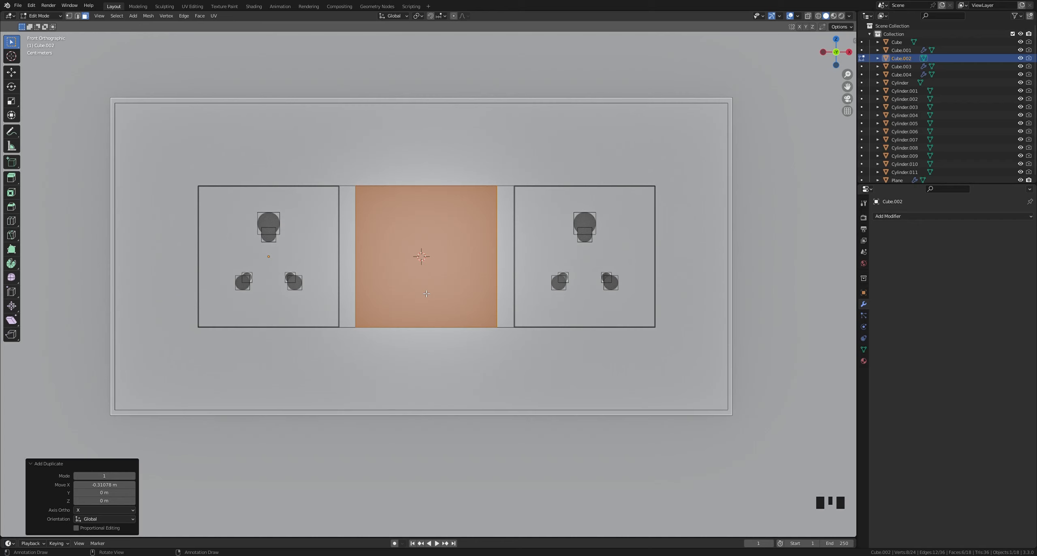
Separate the middle box from the cutter mesh into its own object and return to Object Mode
key("p")
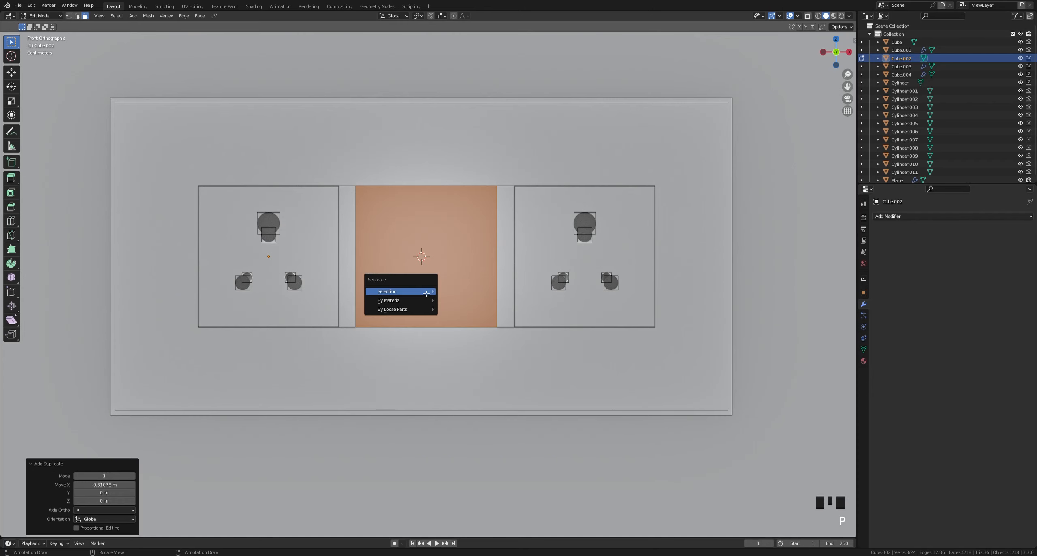
left_click(423, 291)
key("Tab")
middle_click_drag(418, 289, 435, 315)
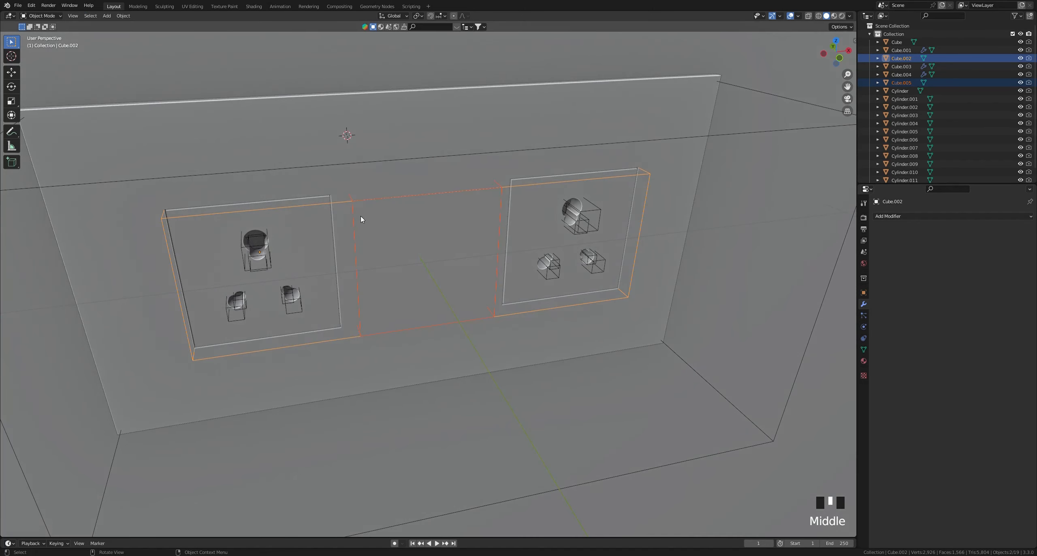
Set the viewport display of the separated middle box to Textured
left_click(361, 204)
key("g")
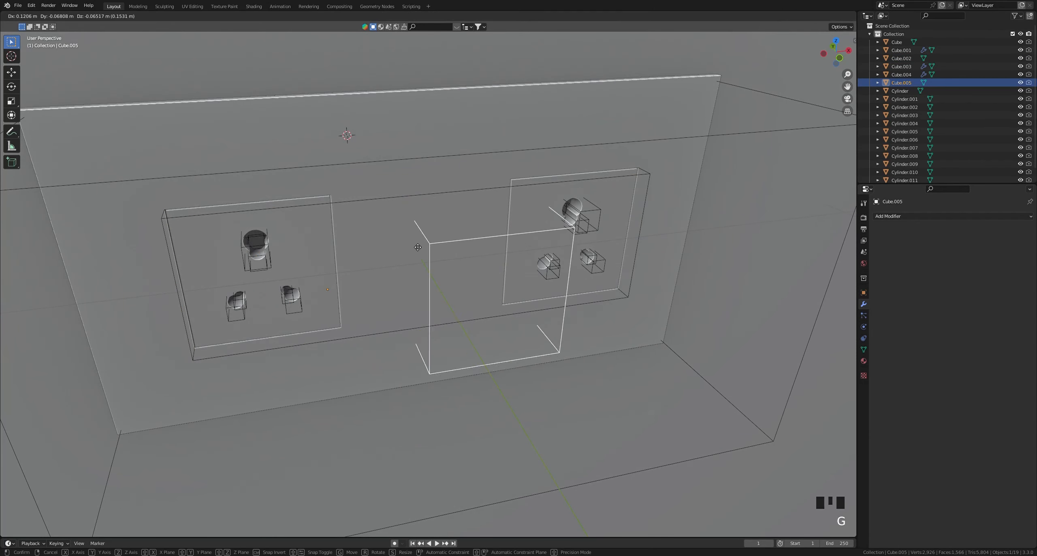
right_click(422, 246)
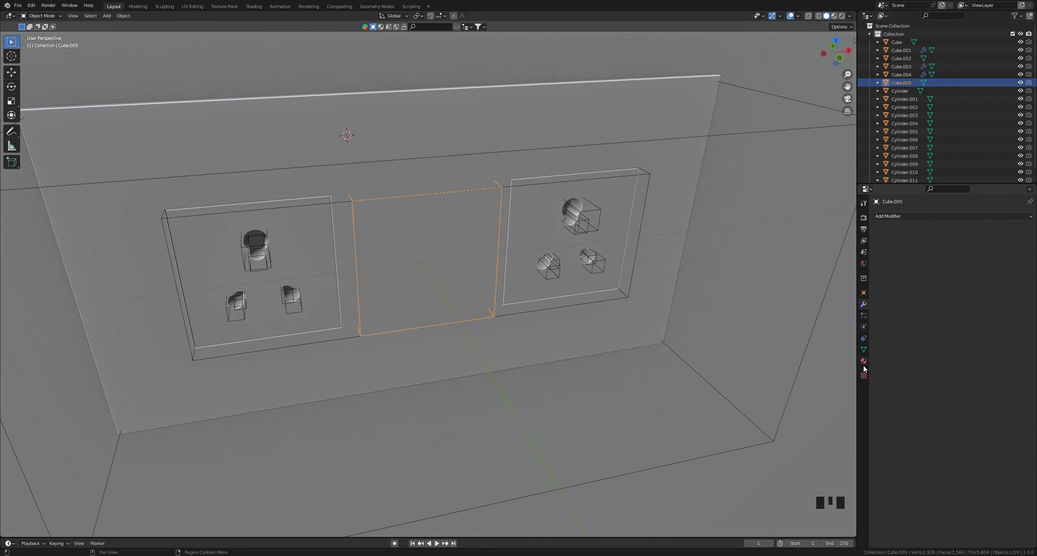
left_click(864, 293)
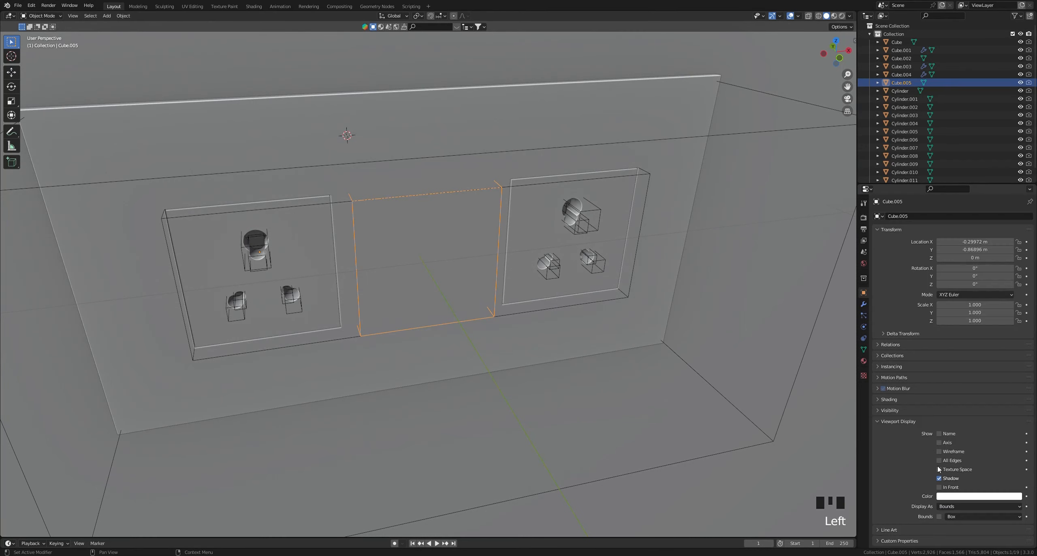
left_click(965, 506)
left_click(972, 464)
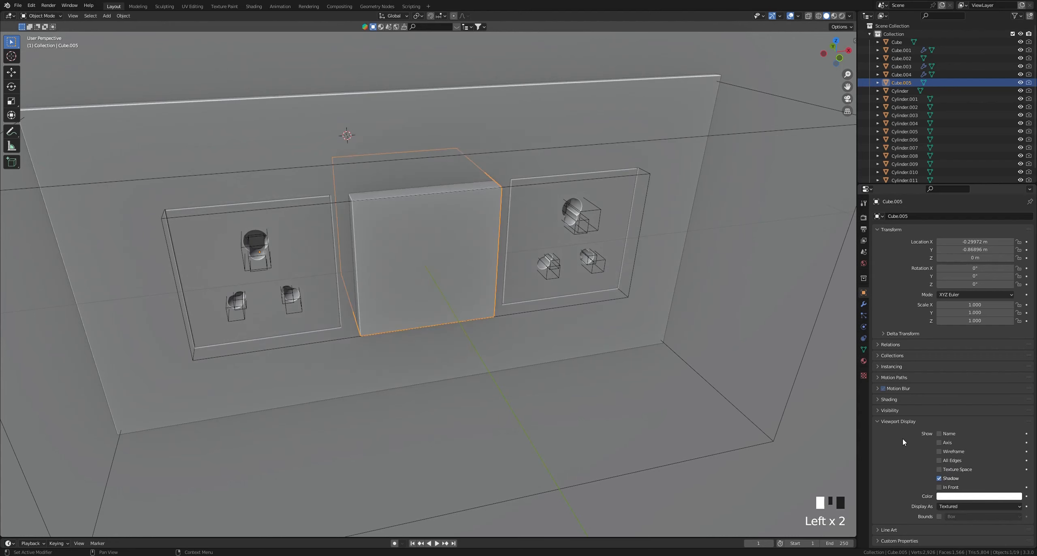
left_click(902, 422)
Cut the middle box Cube.005 out of the front plate Cube.001 with a Bool Tool difference
middle_click_drag(487, 324, 446, 275)
left_click(446, 275)
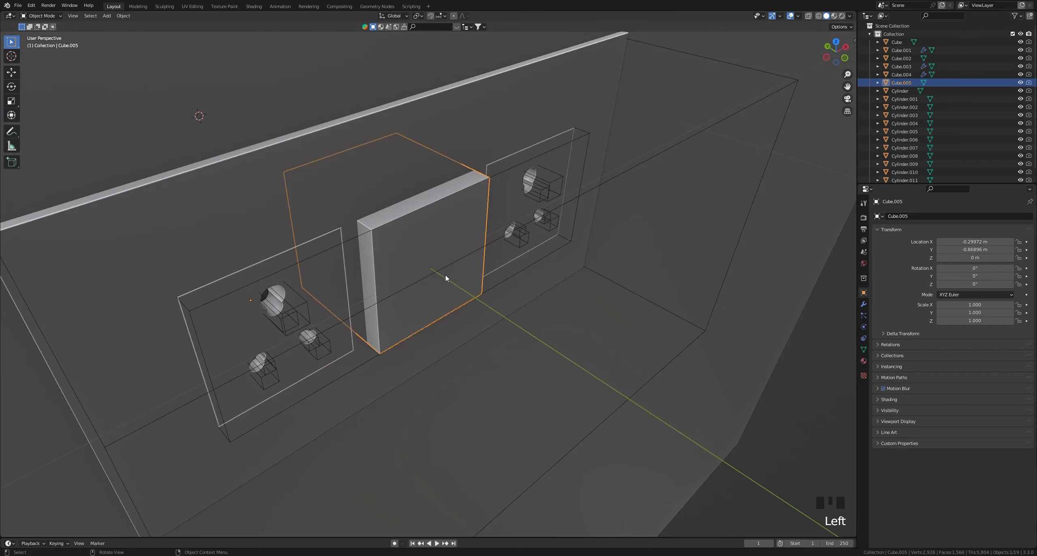
left_click(399, 248)
middle_click_drag(398, 239, 389, 206, "shift")
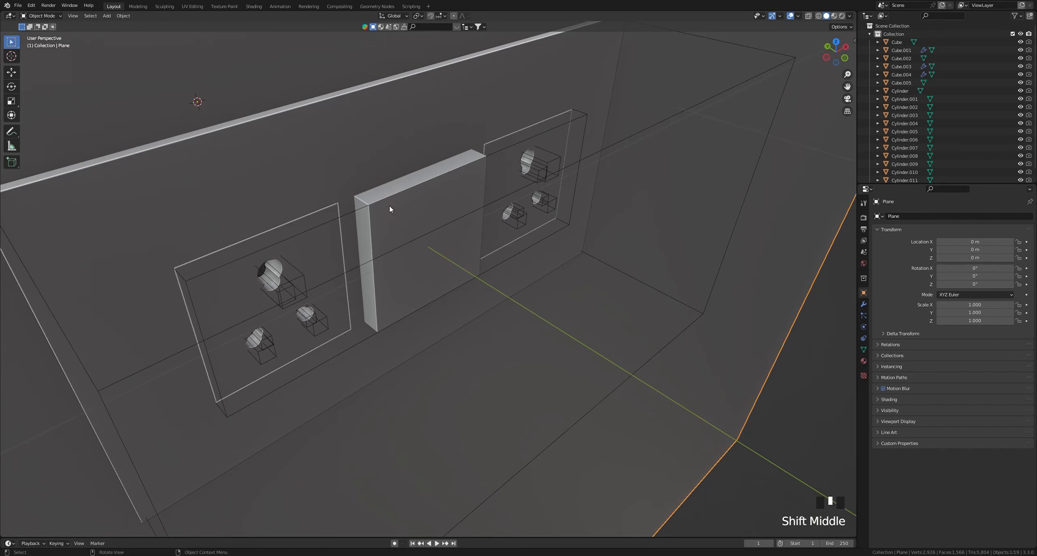
left_click(379, 192)
left_click(379, 191)
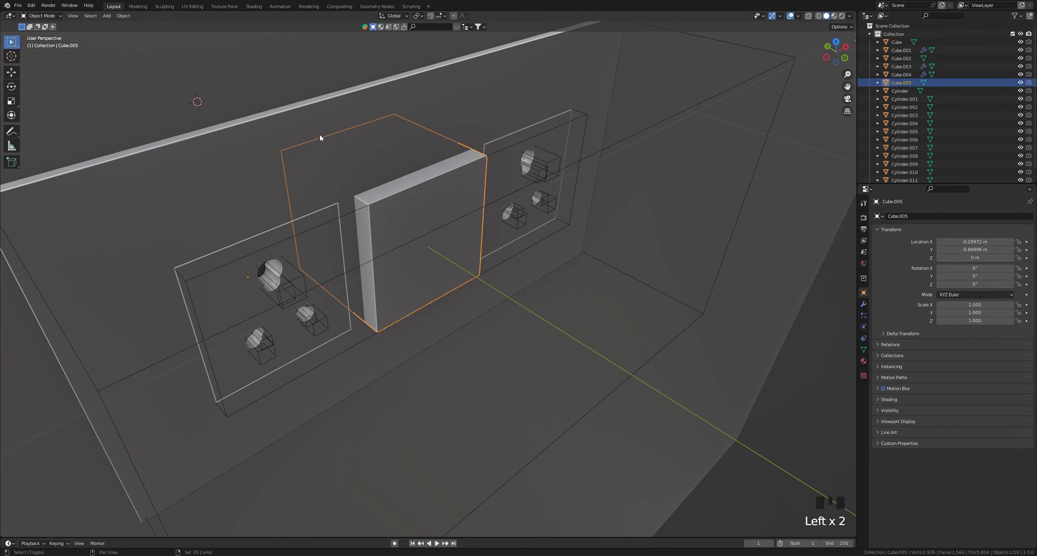
left_click(304, 128, "shift")
key("ctrl+KP_Subtract")
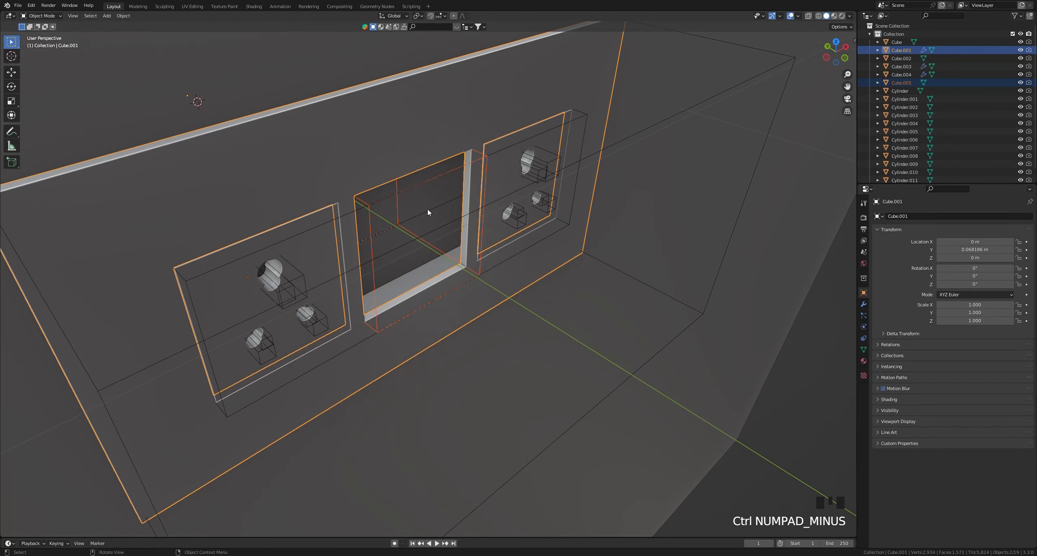
Duplicate the middle cutter box Cube.005 in place in the plate's centre opening
scroll(445, 239, "down", 2)
left_click(630, 318)
scroll(392, 278, "up", 3)
mouse_move(393, 278)
middle_mouse_down("shift")
mouse_move(424, 278)
mouse_move(390, 279)
mouse_move(399, 303)
mouse_move(406, 289)
middle_mouse_up("shift")
scroll(390, 279, "up", 2)
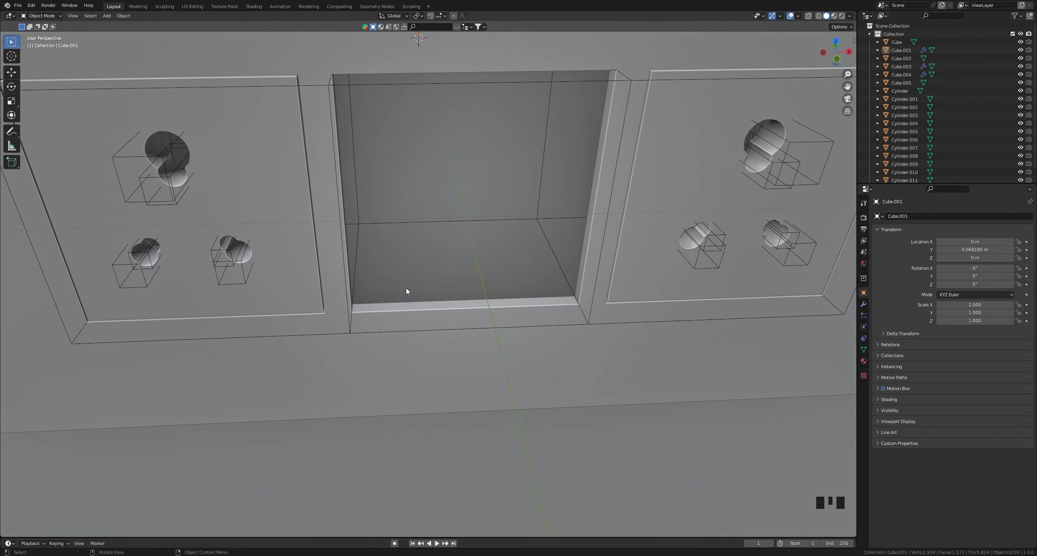
left_click(347, 289)
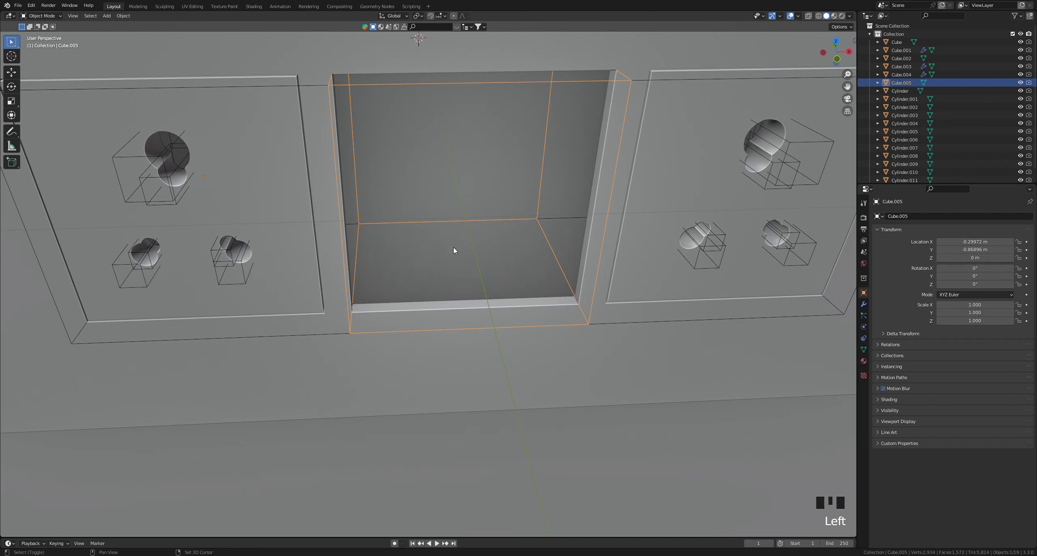
middle_click_drag(454, 247, 527, 227)
key("shift+d")
right_click(466, 232)
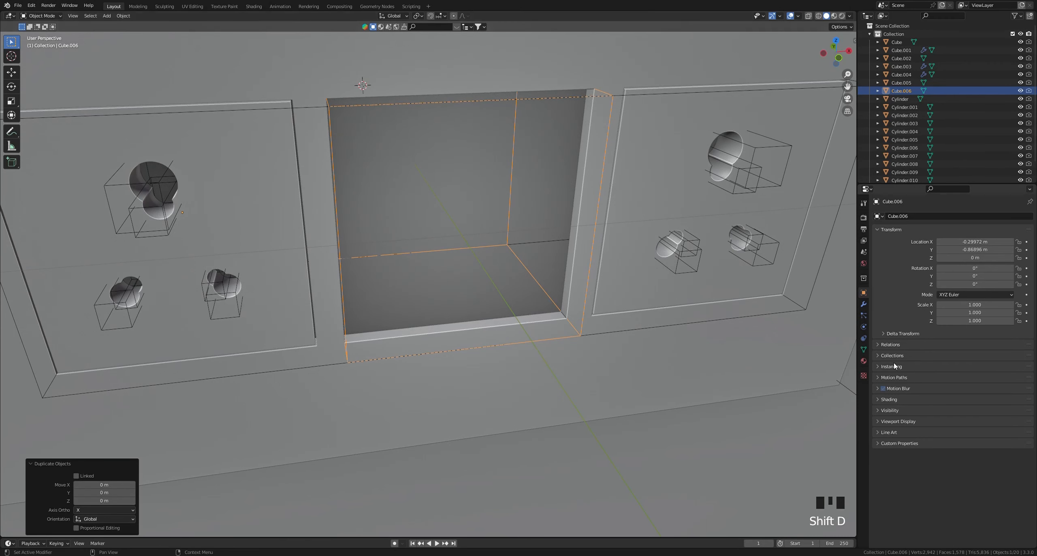
Set the duplicated middle box's viewport display to Textured
left_click(911, 421)
left_click(969, 506)
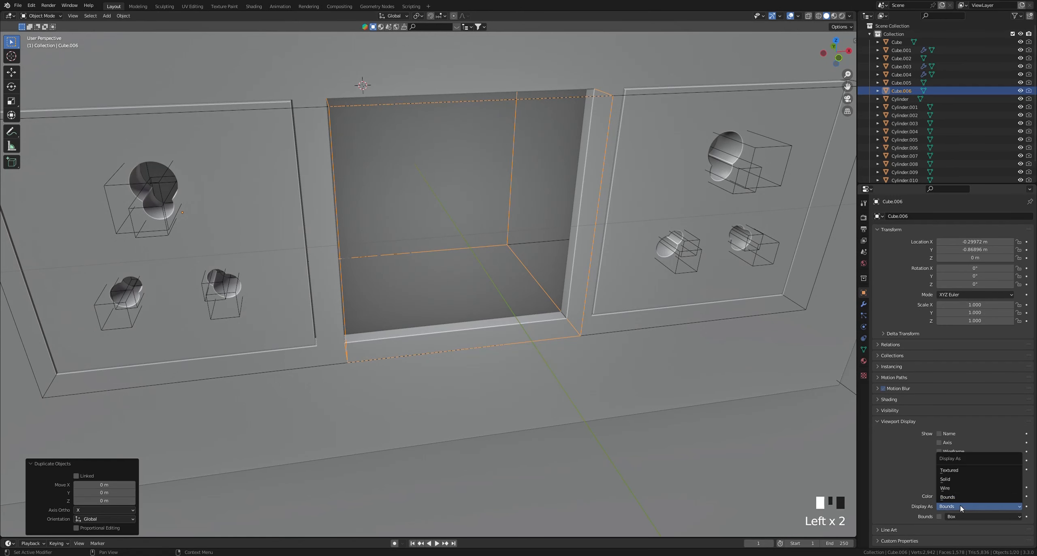
left_click(968, 470)
left_click(907, 421)
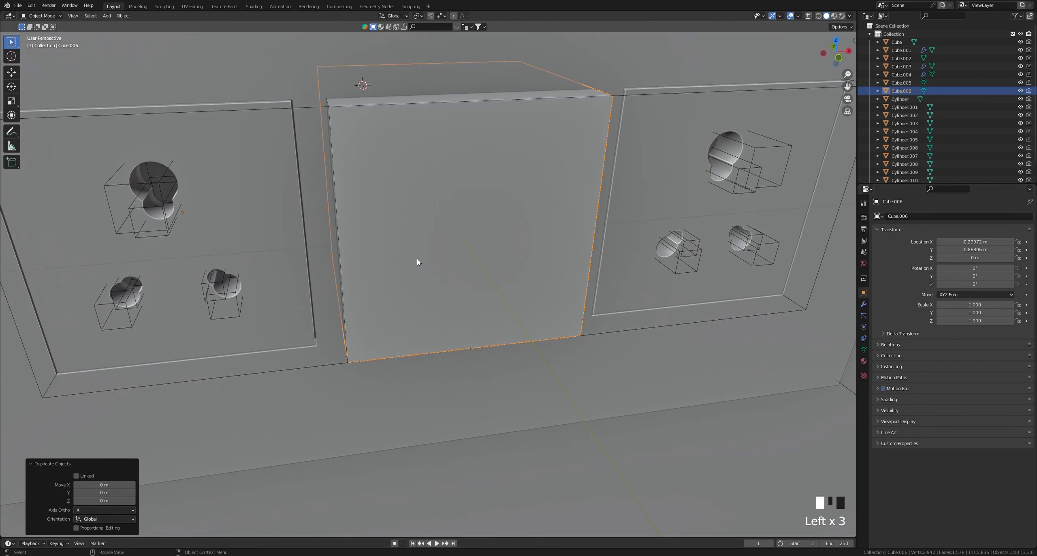
Set the duplicated middle box's origin to its geometry
middle_click_drag(408, 264, 441, 256, "shift")
right_click(437, 243)
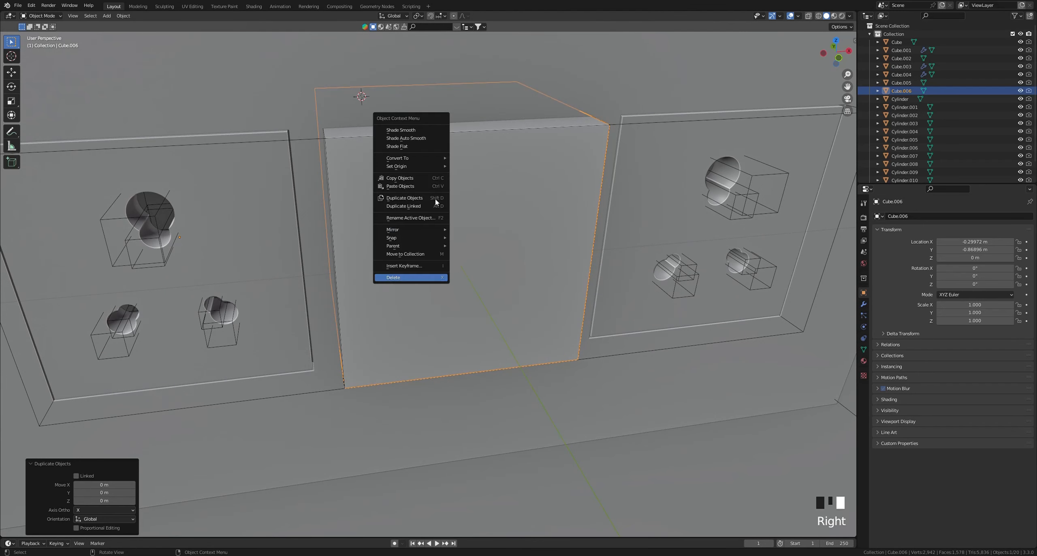
mouse_move(431, 161)
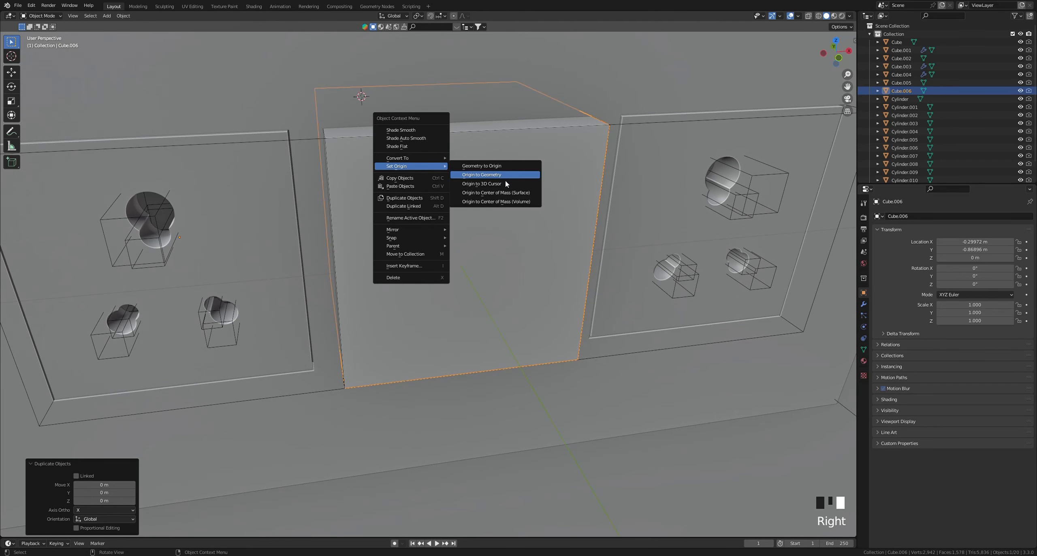
left_click(504, 177)
middle_click_drag(573, 222, 398, 247, "shift")
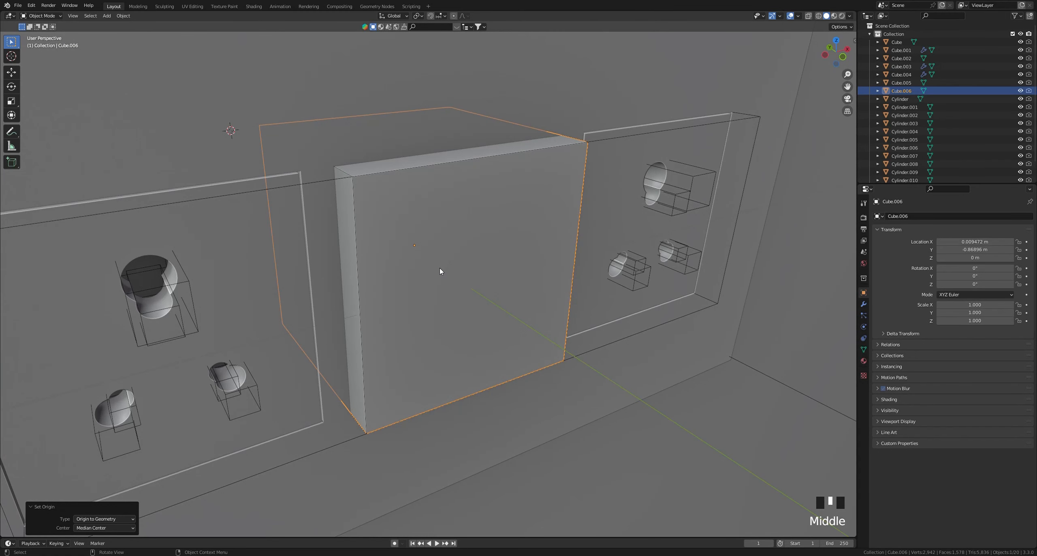
middle_click_drag(444, 266, 442, 278, "shift")
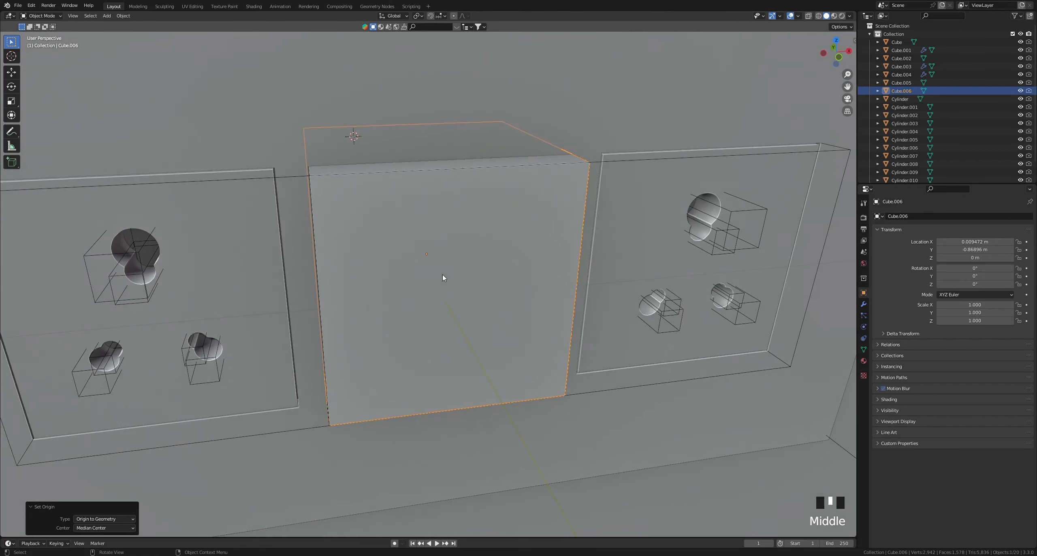
Set the duplicated middle box's X scale to 0.5 to make it half the opening's width
key("Tab")
key("Tab")
key("Tab")
key("a")
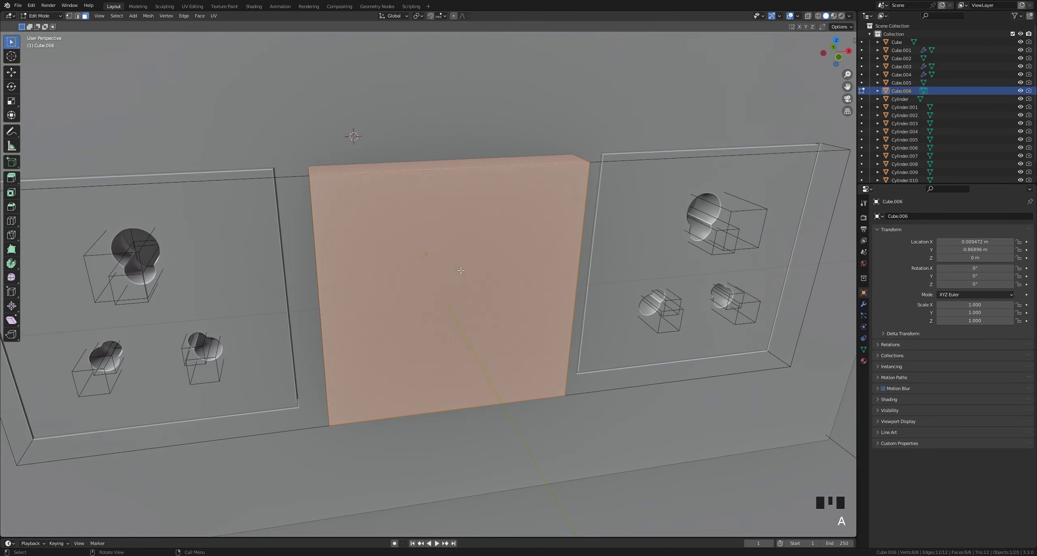
left_click(991, 307)
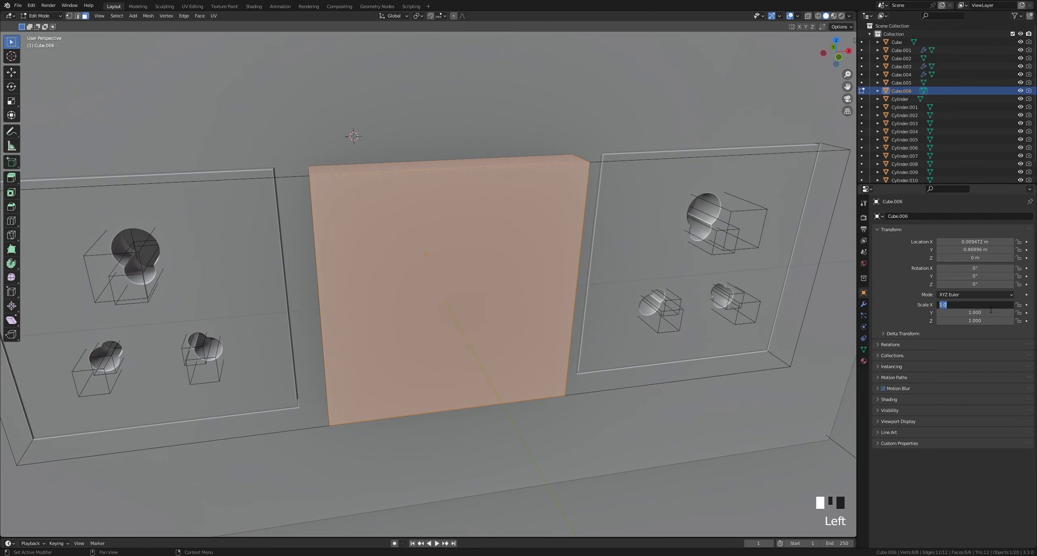
type("0.5")
key("Return")
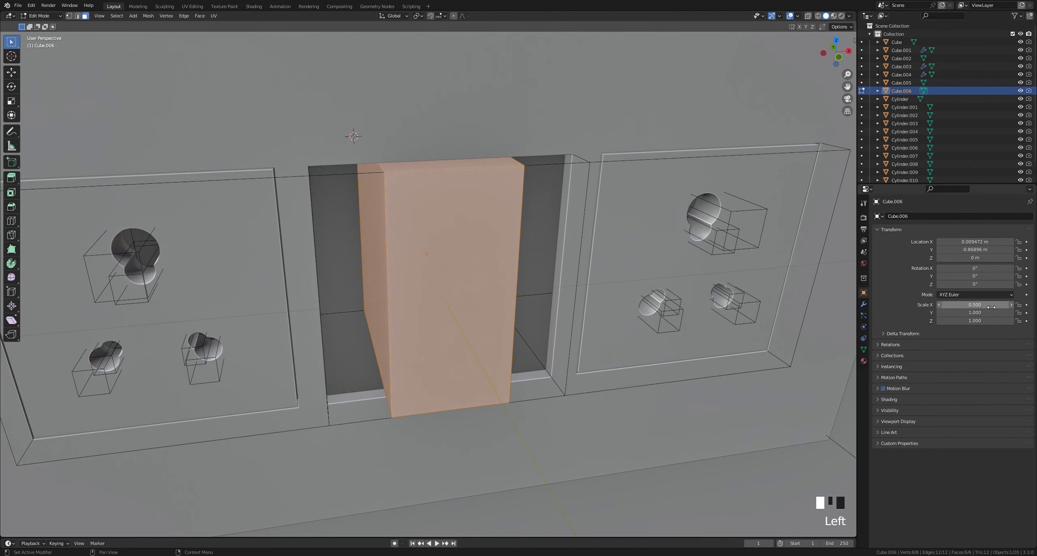
key("Tab")
In front view with X-ray on, move the narrow box about -0.068 m along X against the opening's left side
middle_click_drag(472, 295, 495, 295)
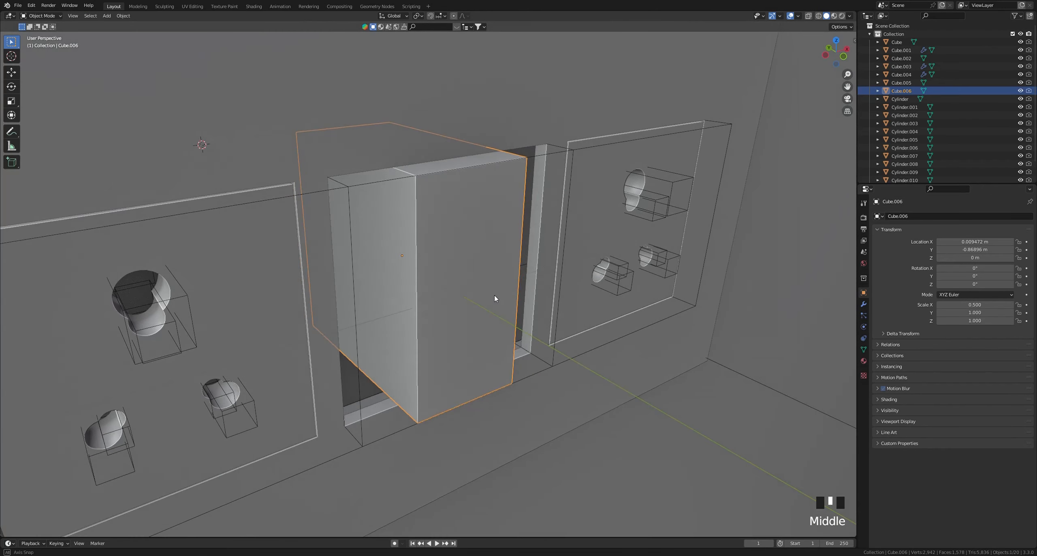
key("grave")
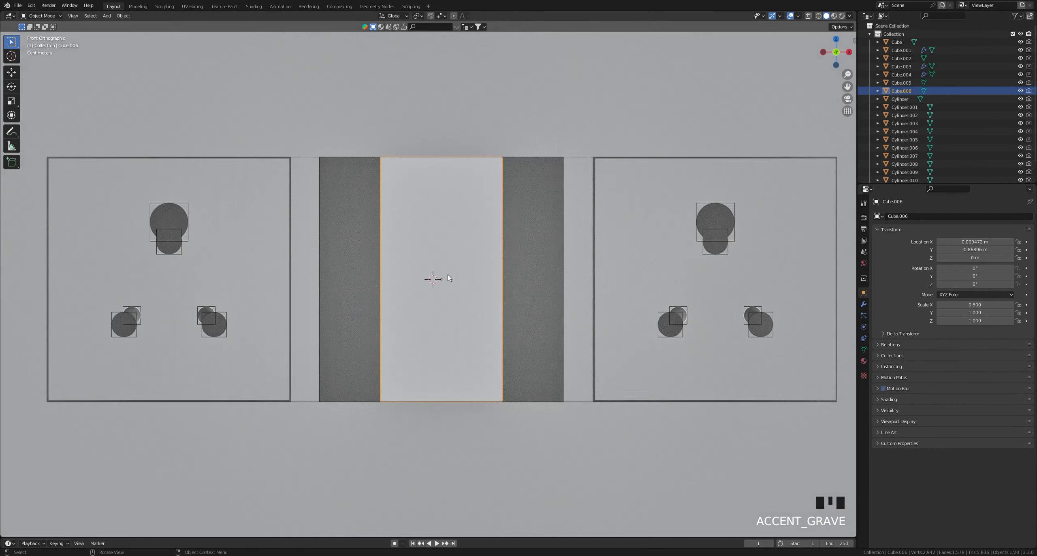
key("alt+z")
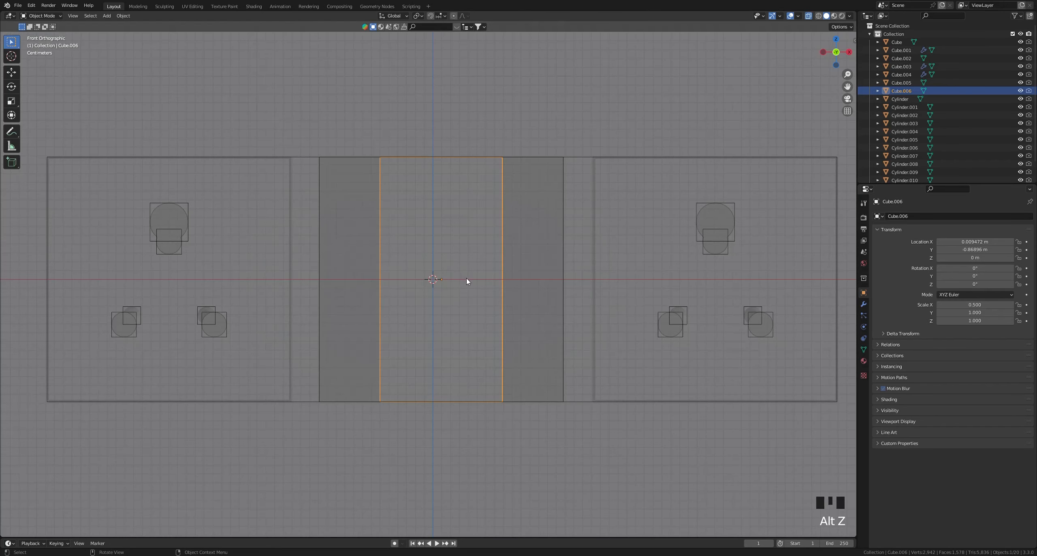
left_click(501, 284)
left_click(501, 284)
key("g")
key("y")
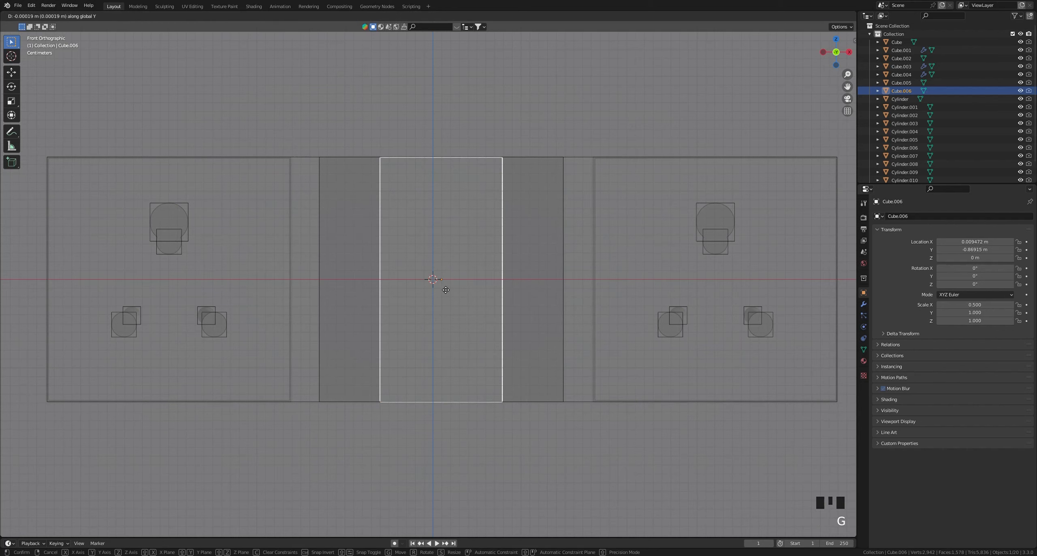
right_click(443, 286)
key("g")
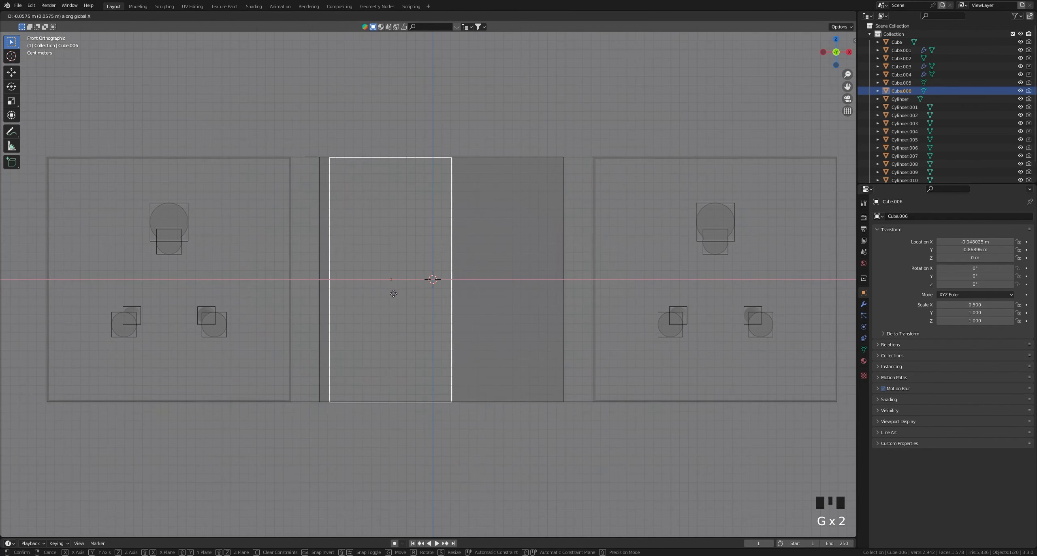
left_click(388, 295)
Scale the narrow box uniformly by 0.995 to leave a slight gap around it
scroll(394, 289, "up", 2)
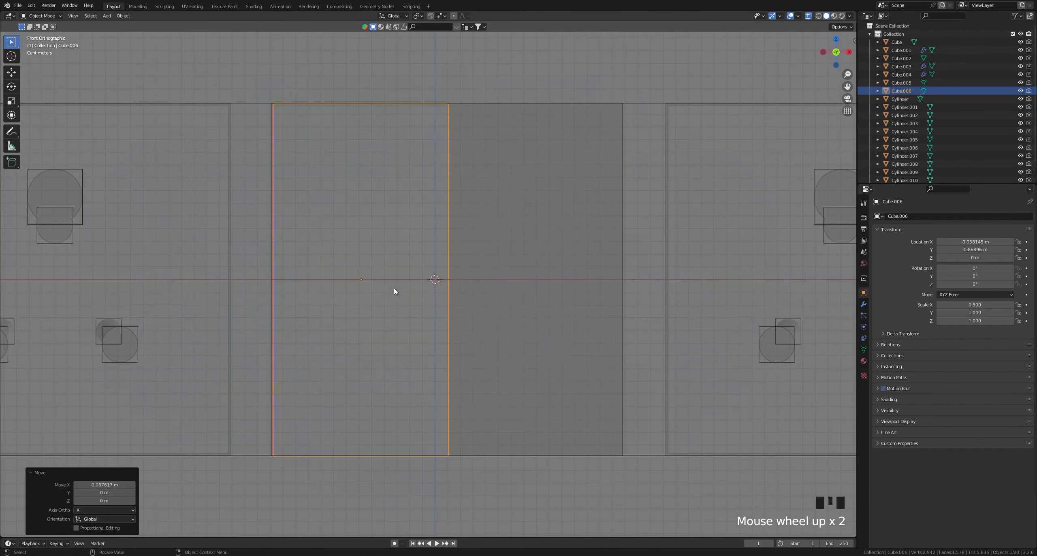
key("s")
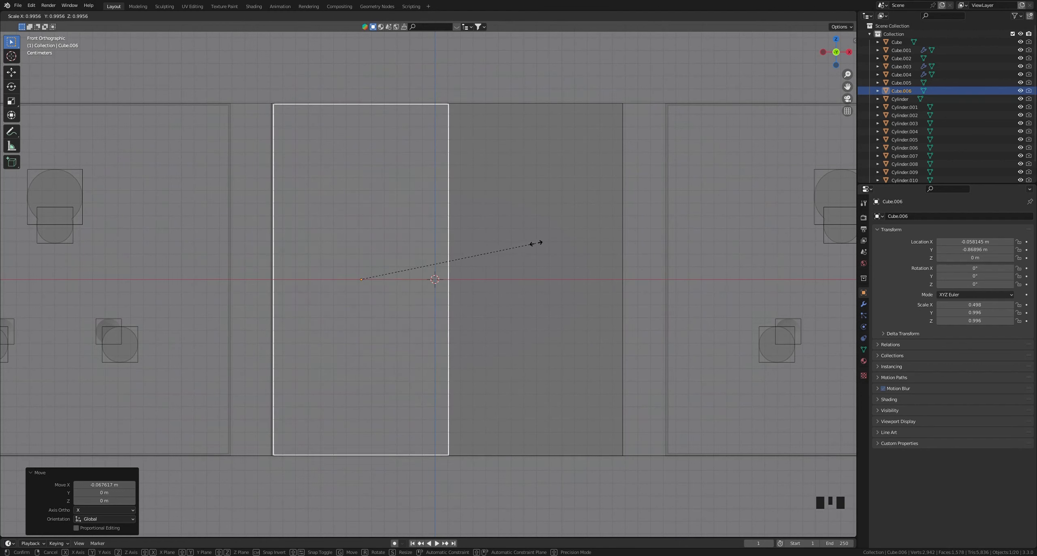
left_click(536, 245)
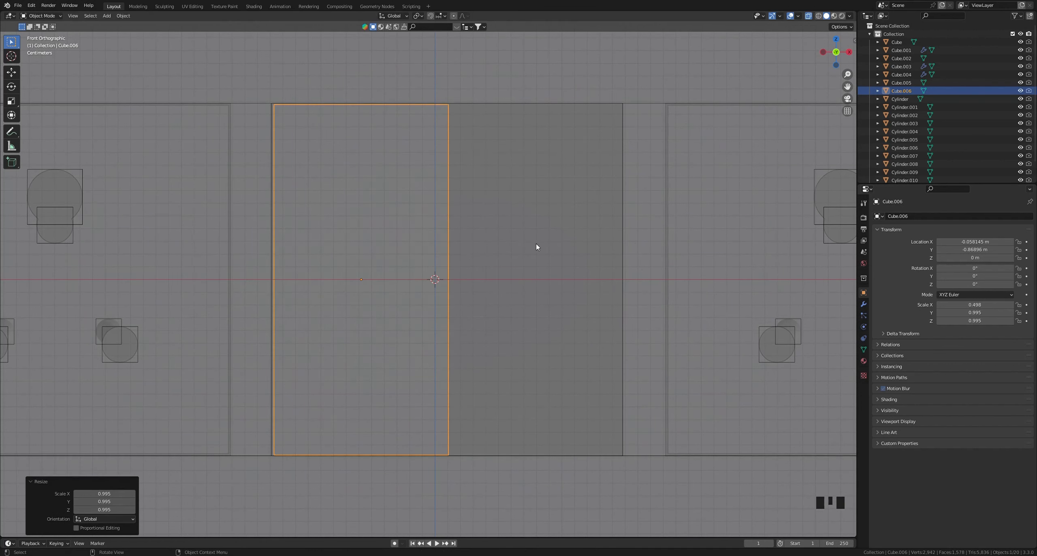
In left view, move the narrow box's top front edge about 0.04 m along Y, back to the plate's front face
middle_click_drag(537, 246, 450, 283)
scroll(451, 284, "down", 2)
key("grave")
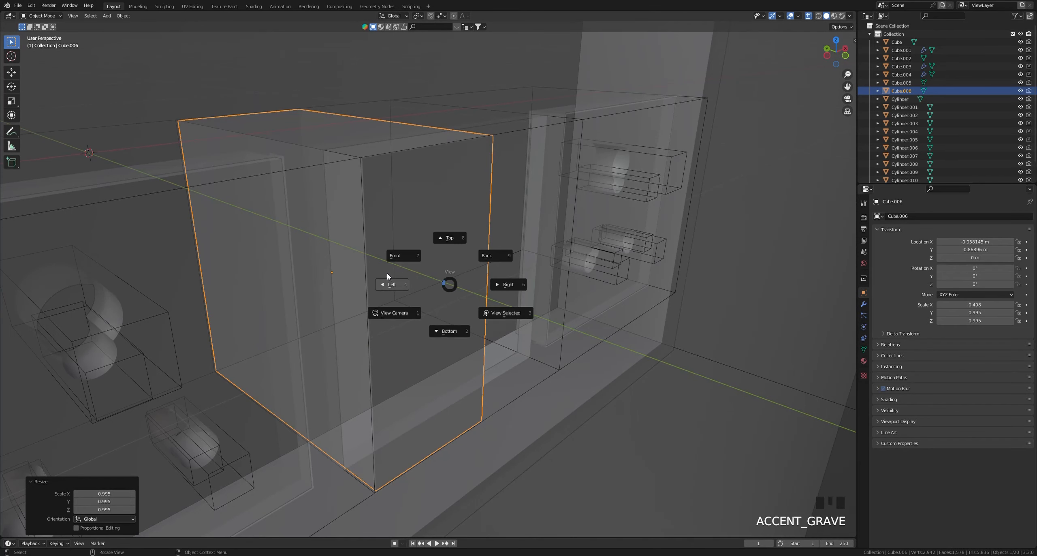
left_click(393, 285)
key("Tab")
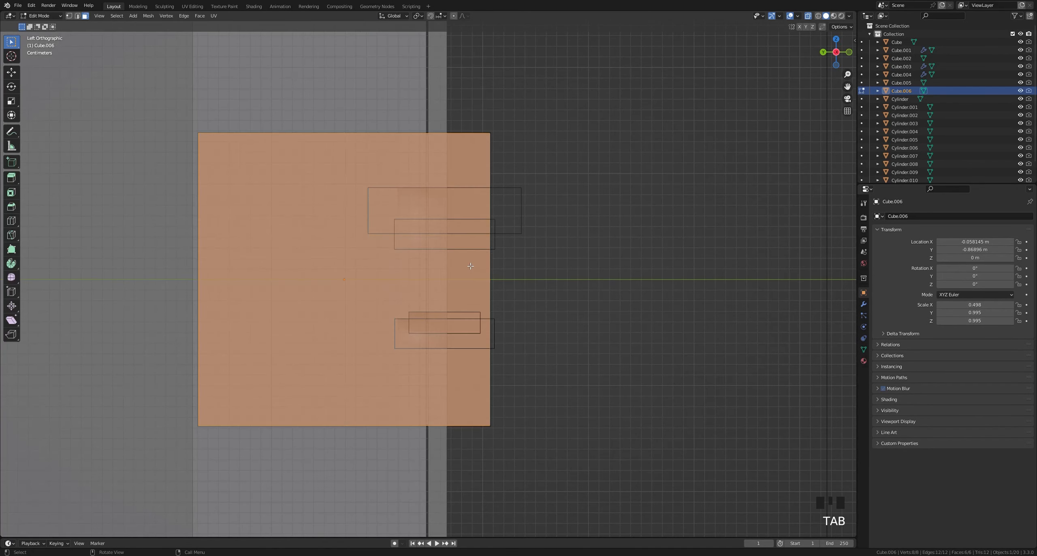
left_click_drag(532, 105, 461, 163)
left_click(475, 426)
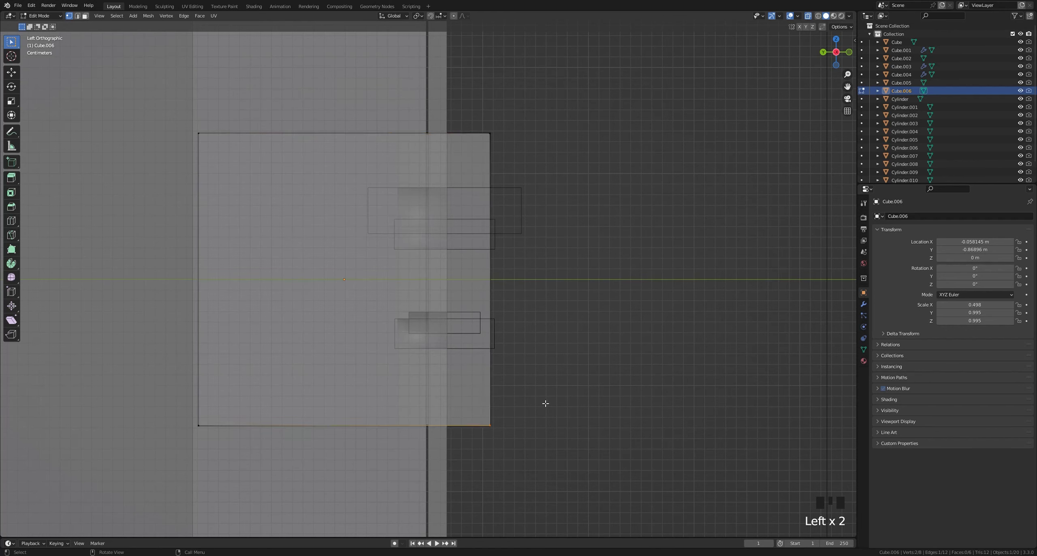
left_click_drag(539, 158, 475, 116)
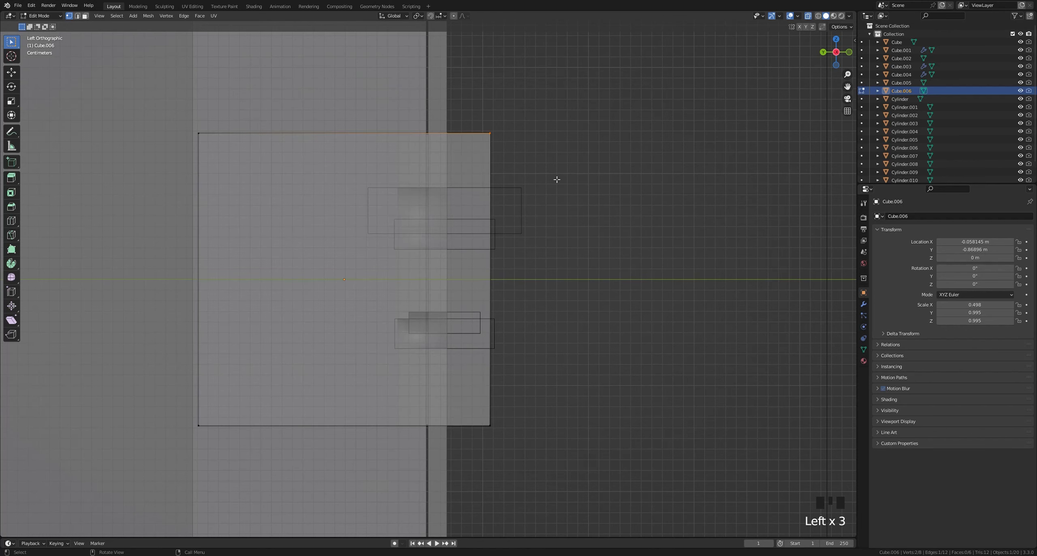
key("g")
key("y")
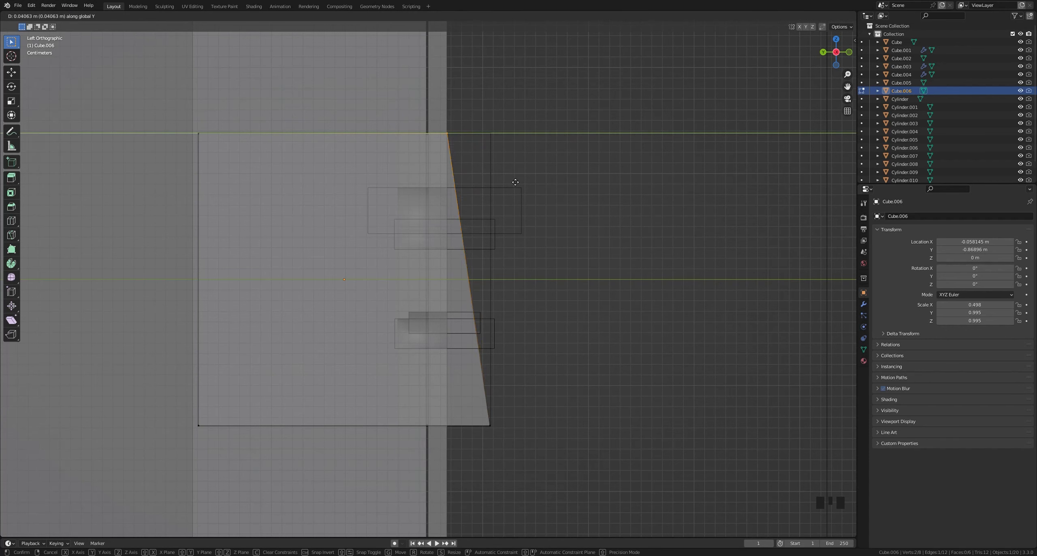
left_click(517, 181)
Move the box's bottom front edge slightly outward along Y to finish the slanted switch face, and return to Object Mode
left_click_drag(536, 373, 434, 462)
key("g")
key("y")
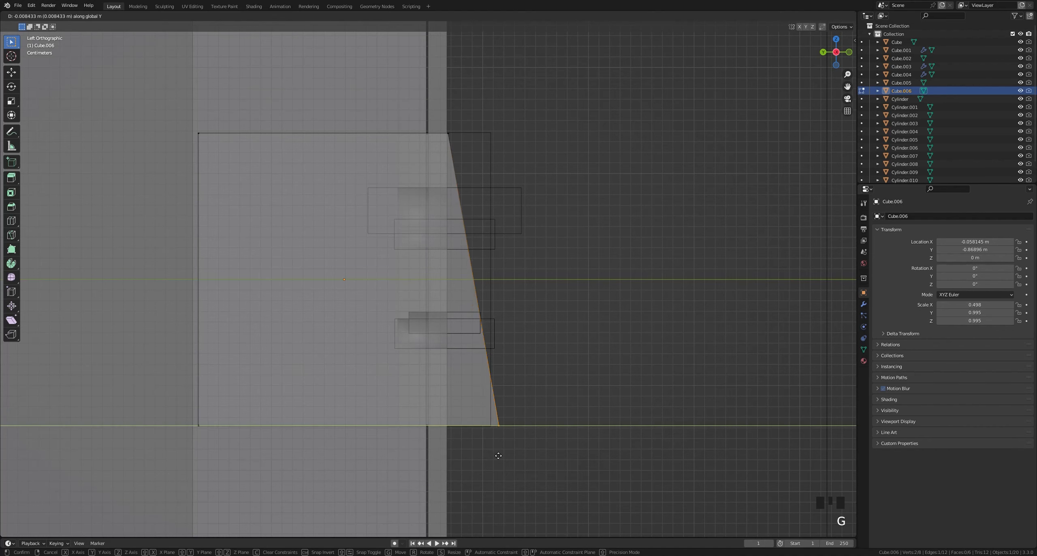
left_click(502, 454)
key("Tab")
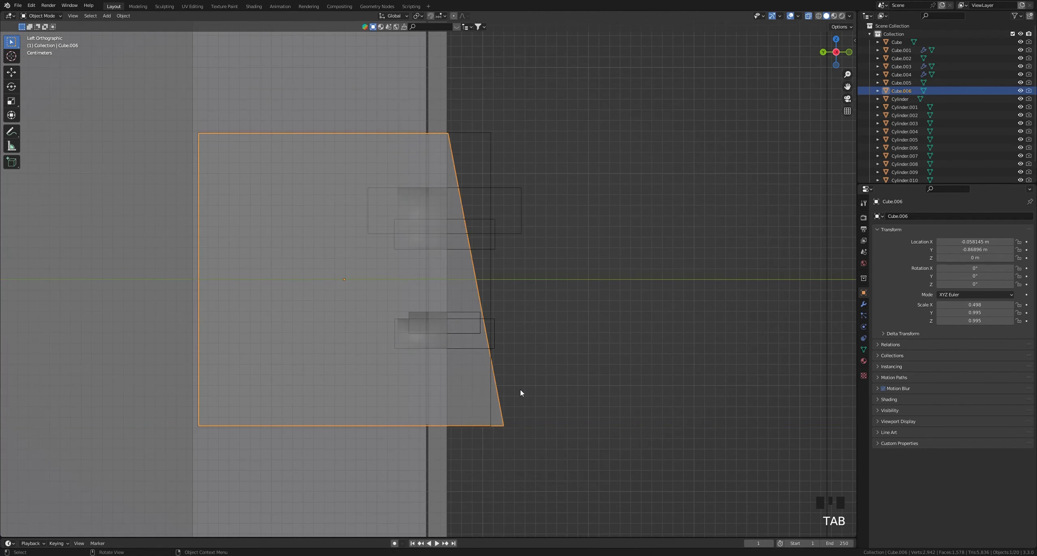
Turn off X-ray and apply the slanted switch's scale
middle_click_drag(521, 392, 488, 405)
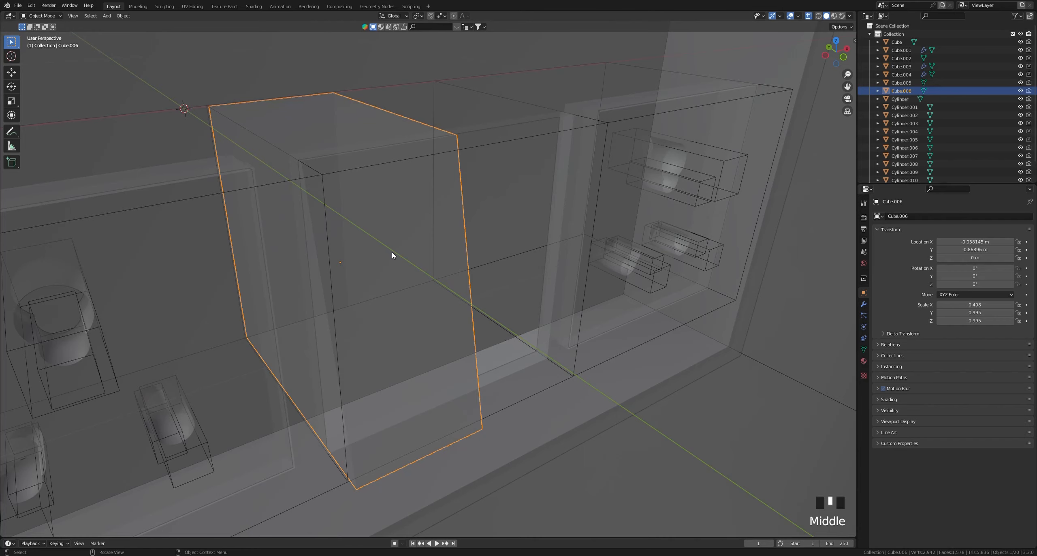
key("alt+z")
key("ctrl+a")
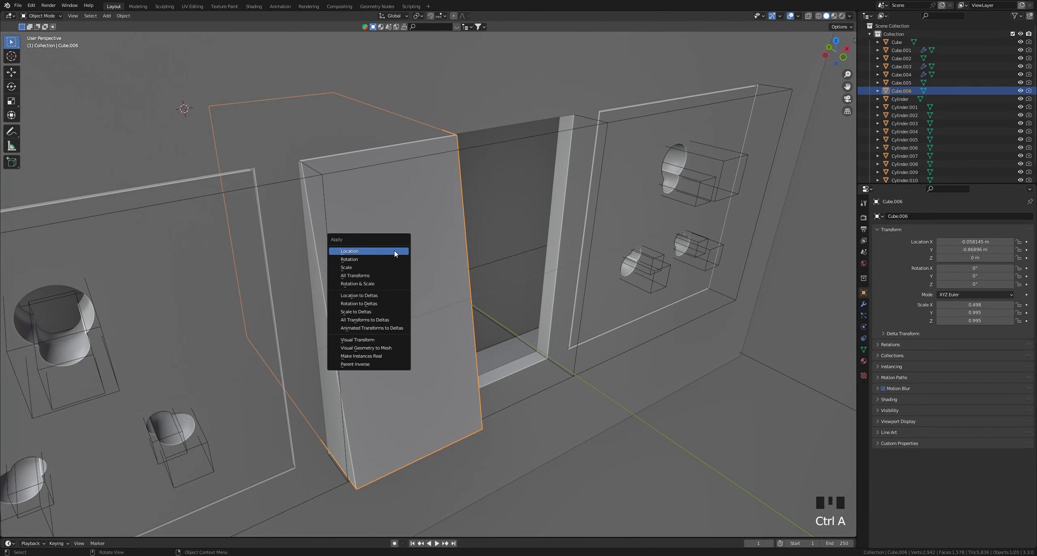
left_click(399, 268)
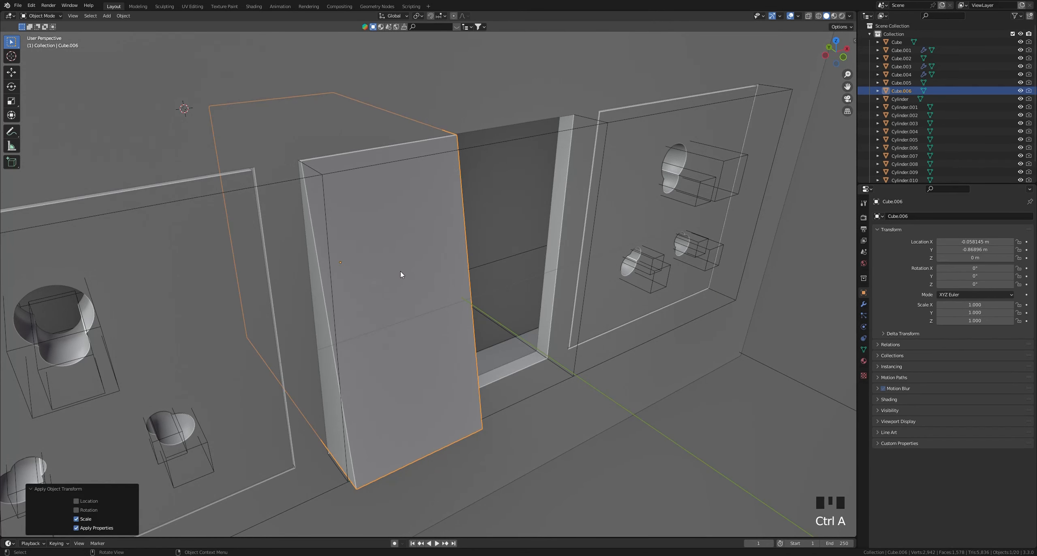
scroll(399, 271, "down", 2)
Duplicate the slanted switch and move the copy about 0.14 m along X into the opening's empty half
middle_click_drag(393, 311, 342, 328, "shift")
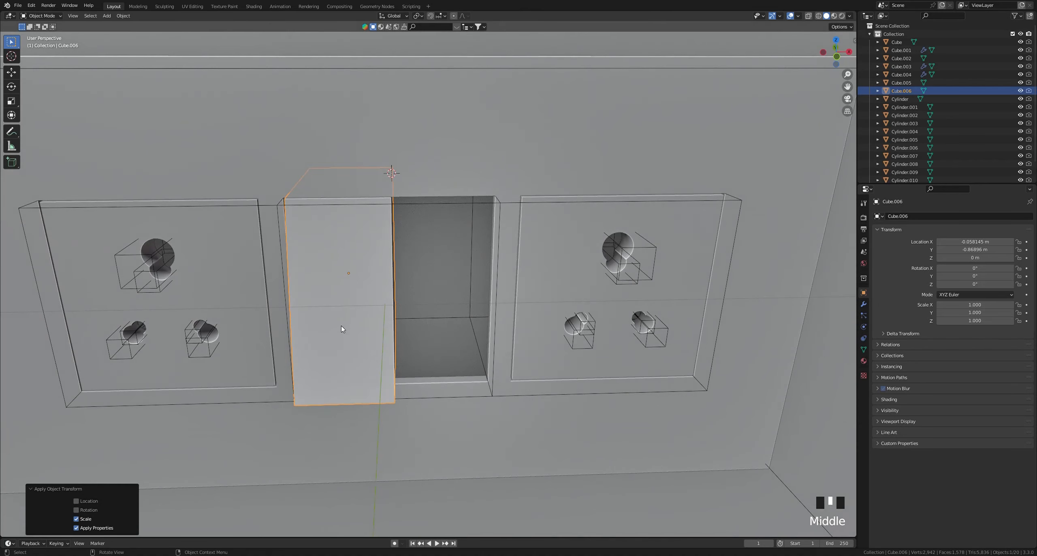
key("shift+d")
right_click(441, 302)
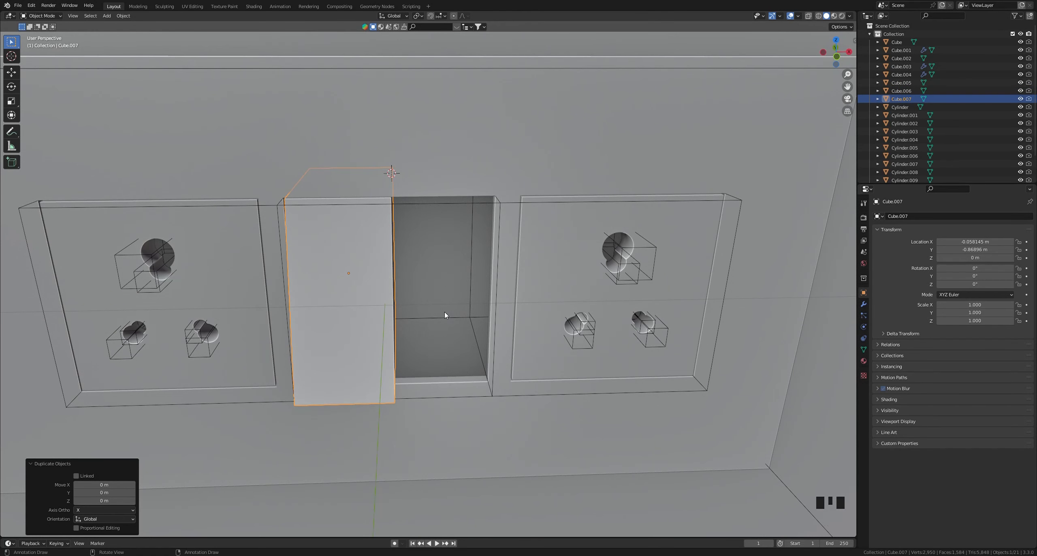
key("g")
key("x")
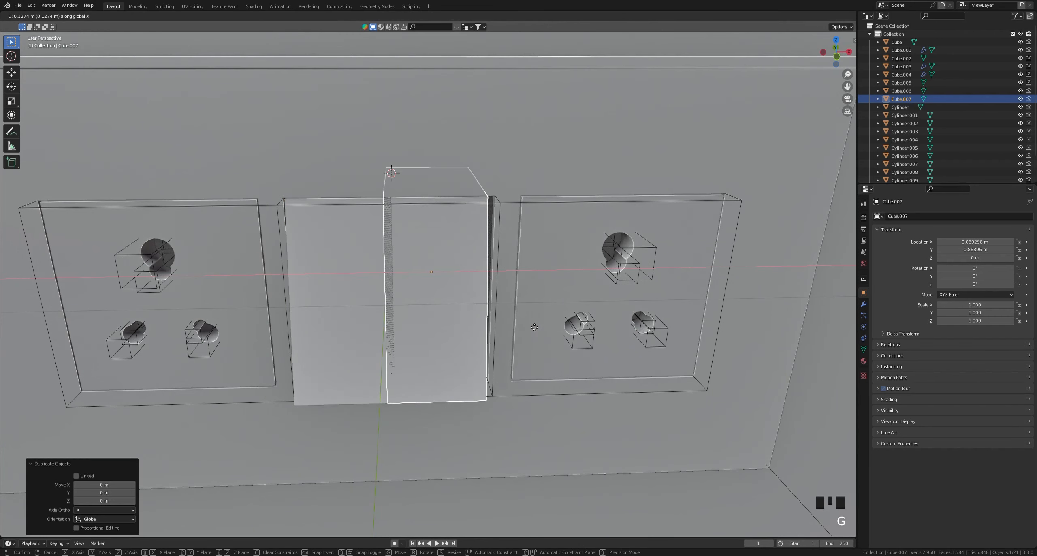
left_click(540, 326)
In front view, select both switches and scale them by 0.996 along X
key("grave")
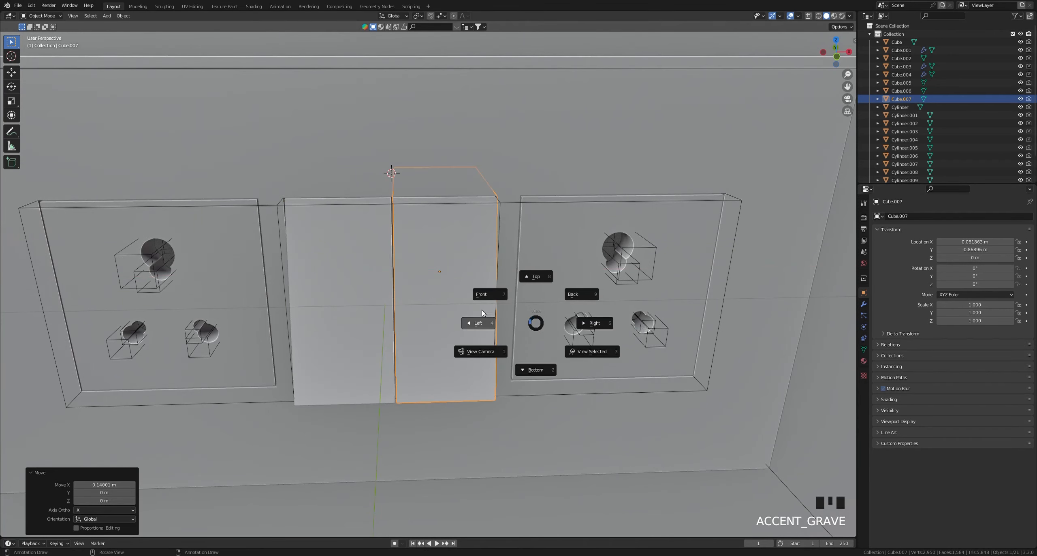
left_click(478, 295)
scroll(440, 262, "up", 4)
middle_click_drag(441, 262, 461, 222, "shift")
left_click(344, 275, "shift")
key("s")
key("x")
left_click(475, 288)
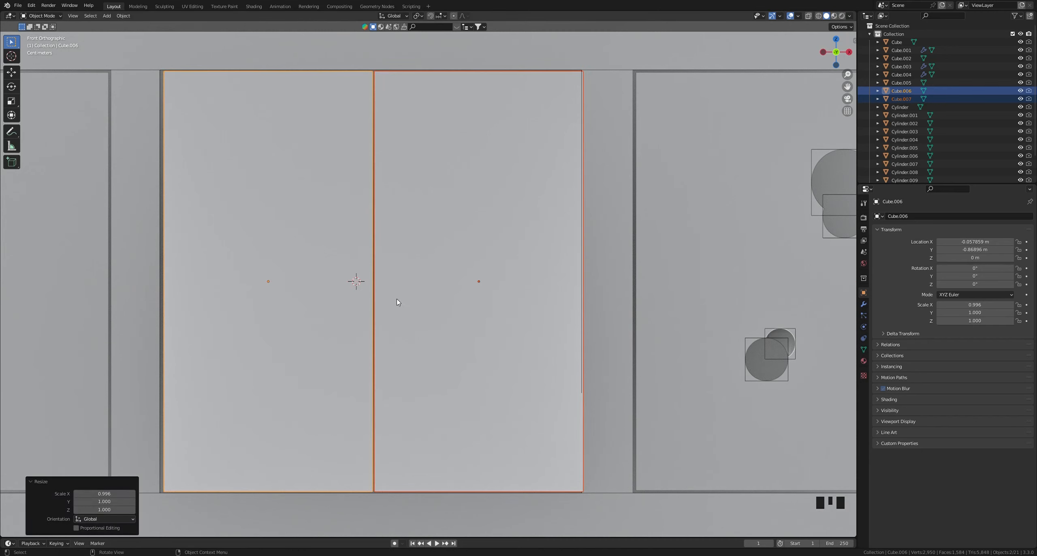
Move both switches about 0.0013 m along negative X within the middle opening
key("g")
key("x")
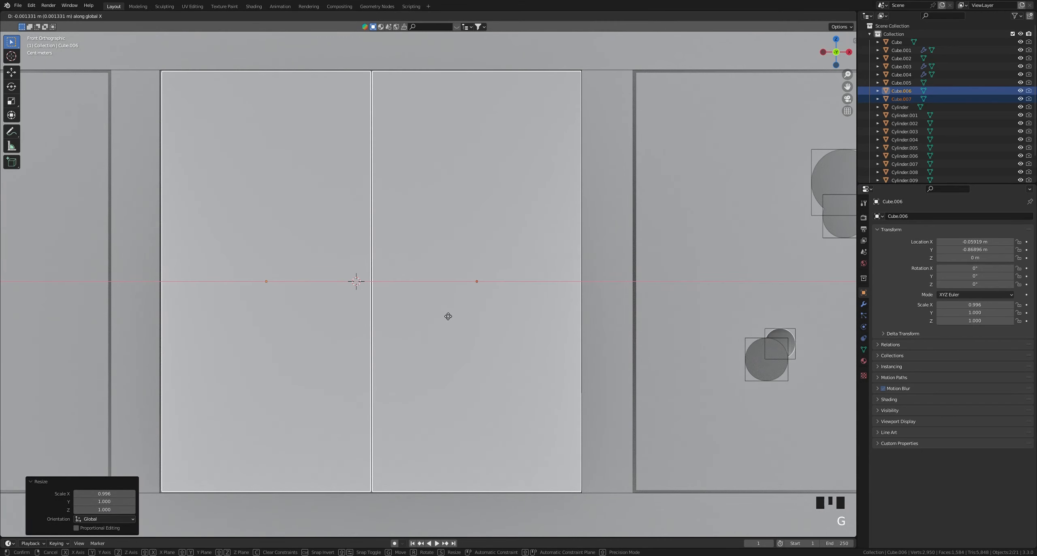
left_click(448, 316)
Scale both switches together by 0.993 along X and shift them about 0.001 m along negative X
left_click(472, 291)
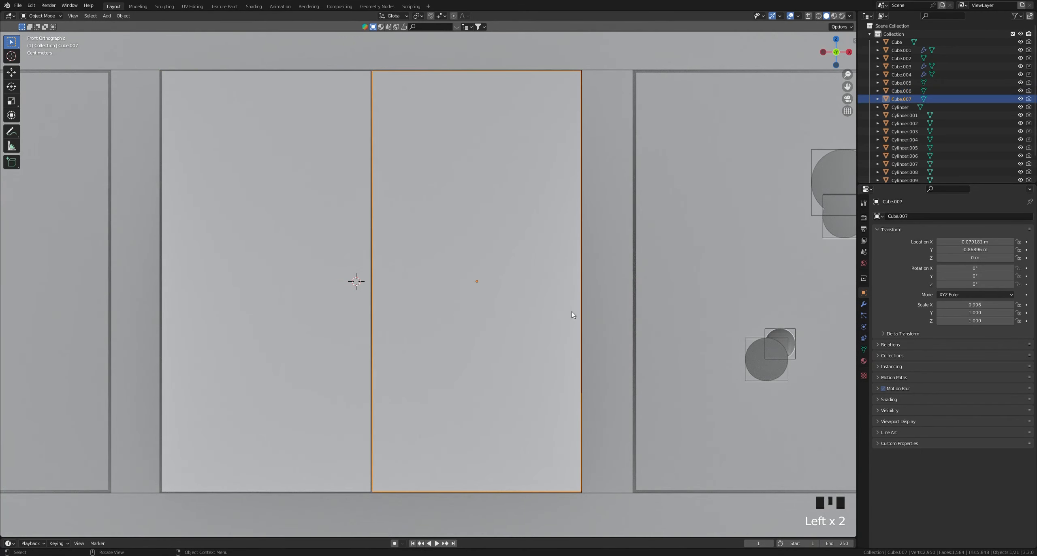
left_click(294, 297, "shift")
left_click(478, 308, "shift")
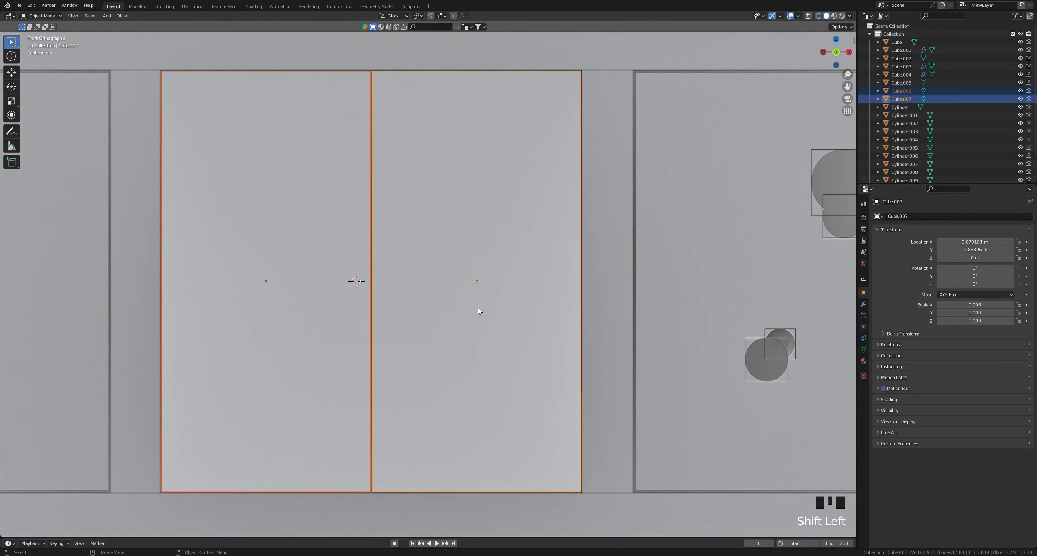
key("g")
key("s")
key("x")
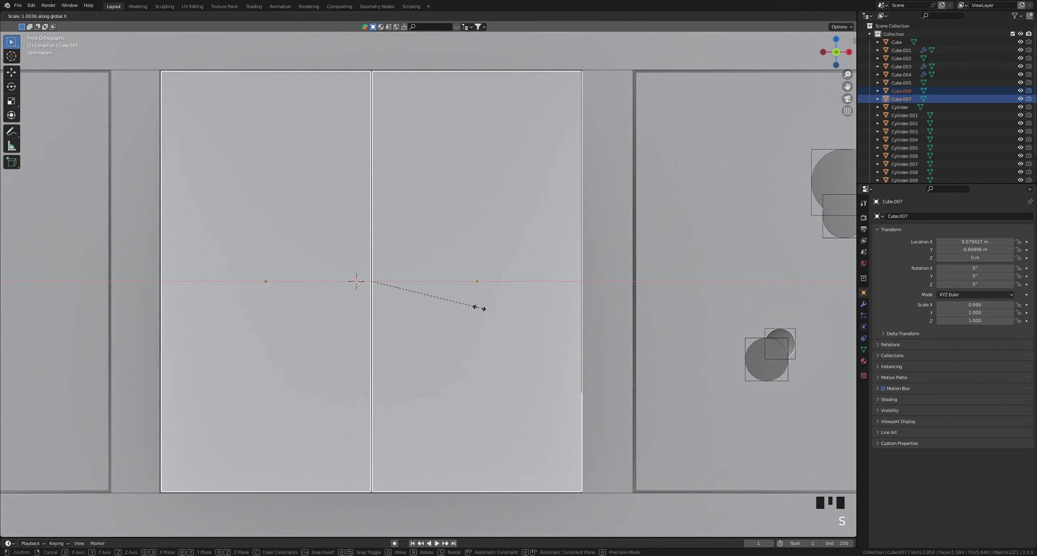
left_click(502, 311)
key("g")
key("x")
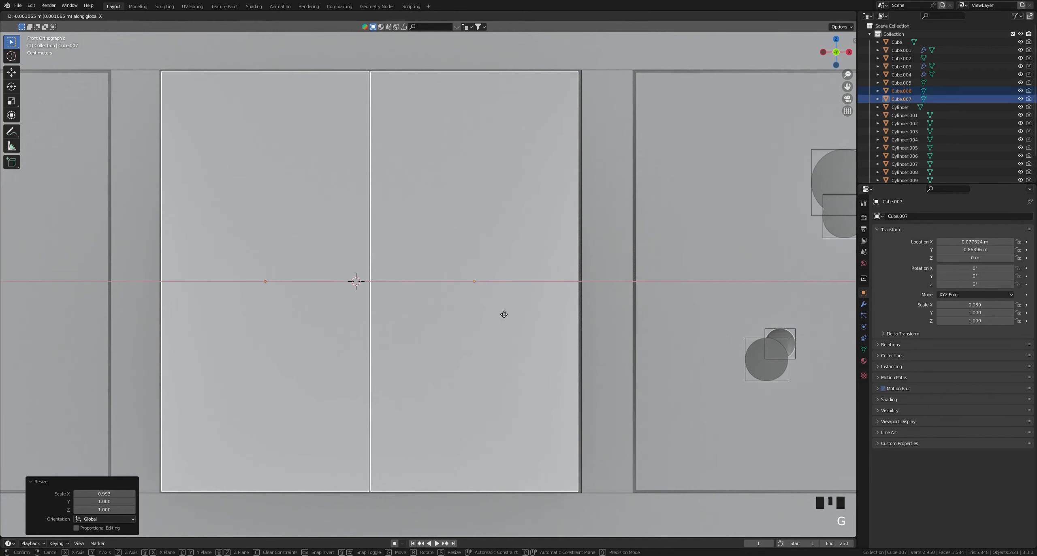
left_click(504, 314)
Move the right-hand switch about 0.0008 m along X to leave a narrow gap between the two switches
left_click(528, 303)
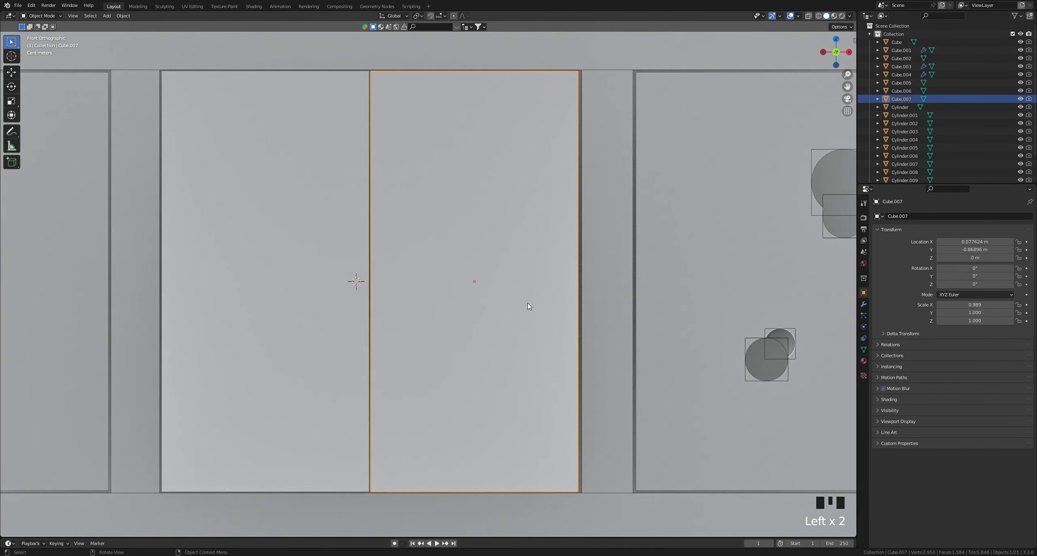
key("g")
key("x")
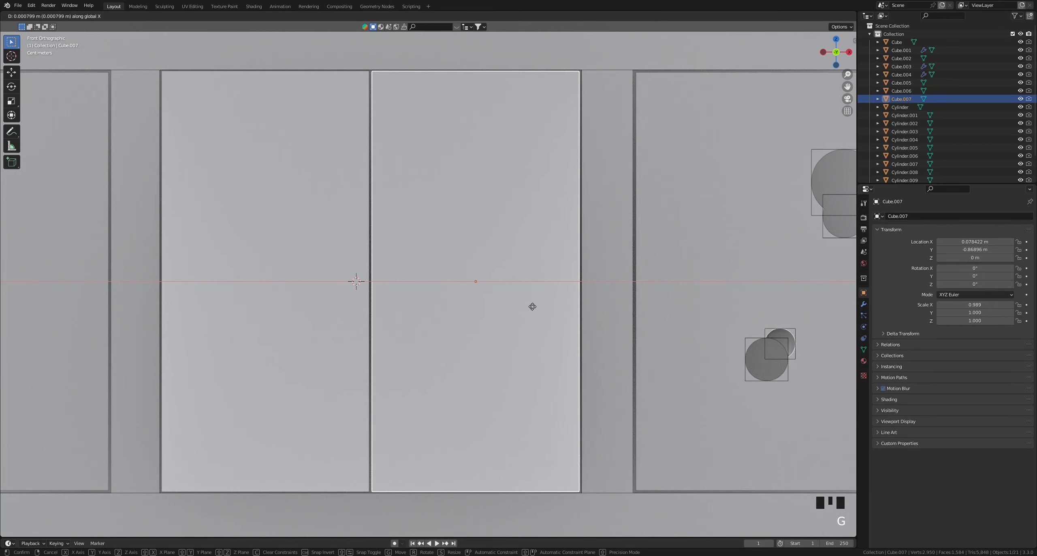
left_click(529, 306)
Select both switches and apply their scale
middle_click_drag(530, 306, 383, 234)
scroll(513, 308, "down", 4)
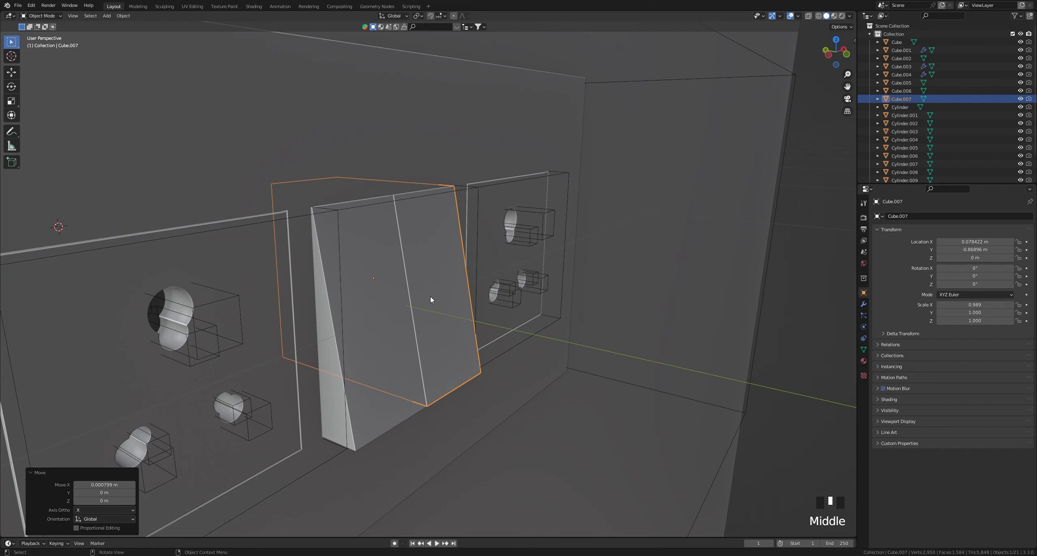
left_click(372, 288, "shift")
key("ctrl+a")
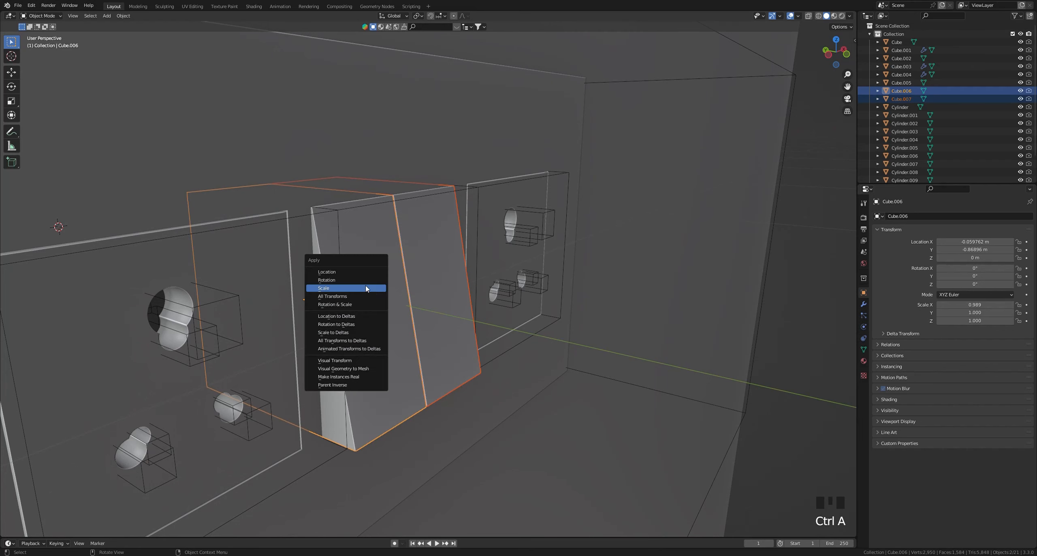
left_click(364, 286)
Mirror only the right-hand switch along global Z so it slants the opposite way, and deselect it
left_click(444, 271)
middle_click_drag(444, 271, 375, 327, "shift")
right_click(398, 298)
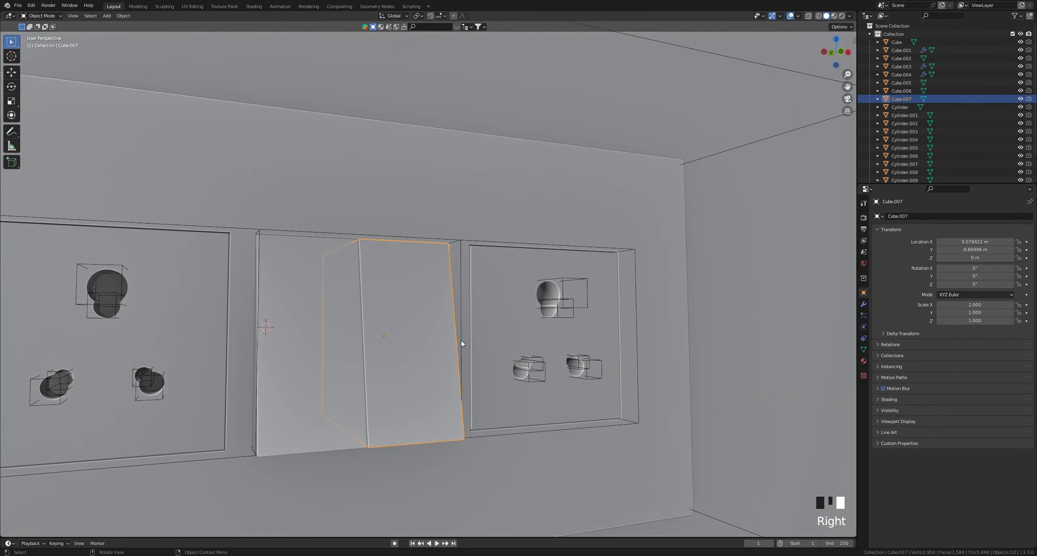
right_click(393, 377)
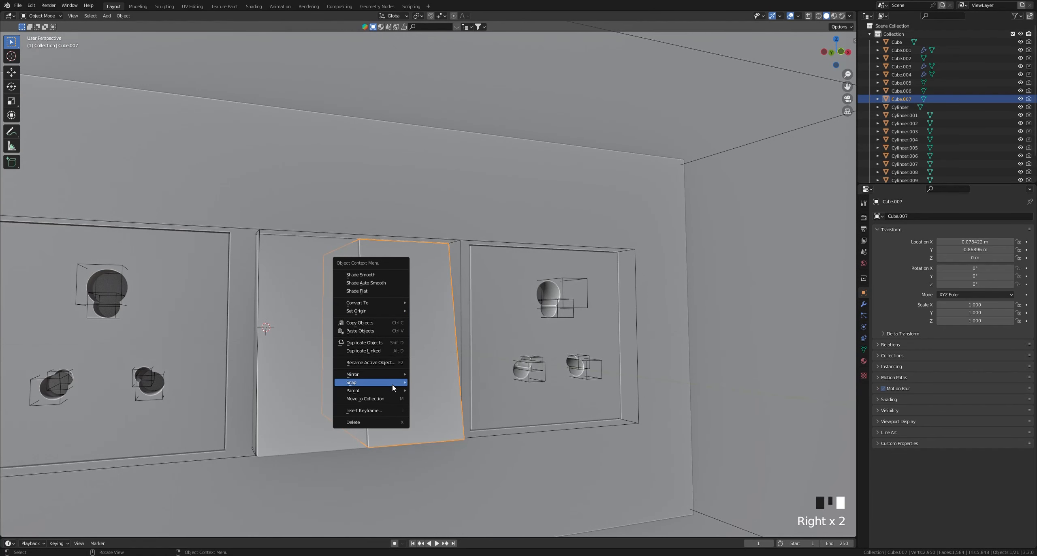
mouse_move(396, 379)
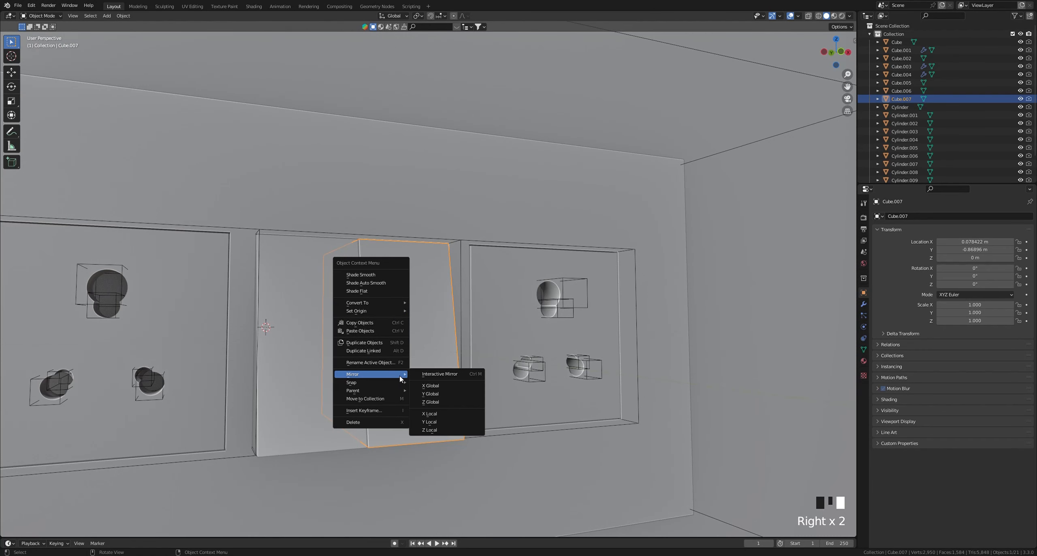
left_click(449, 401)
middle_click_drag(449, 400, 464, 417)
scroll(466, 418, "down", 4)
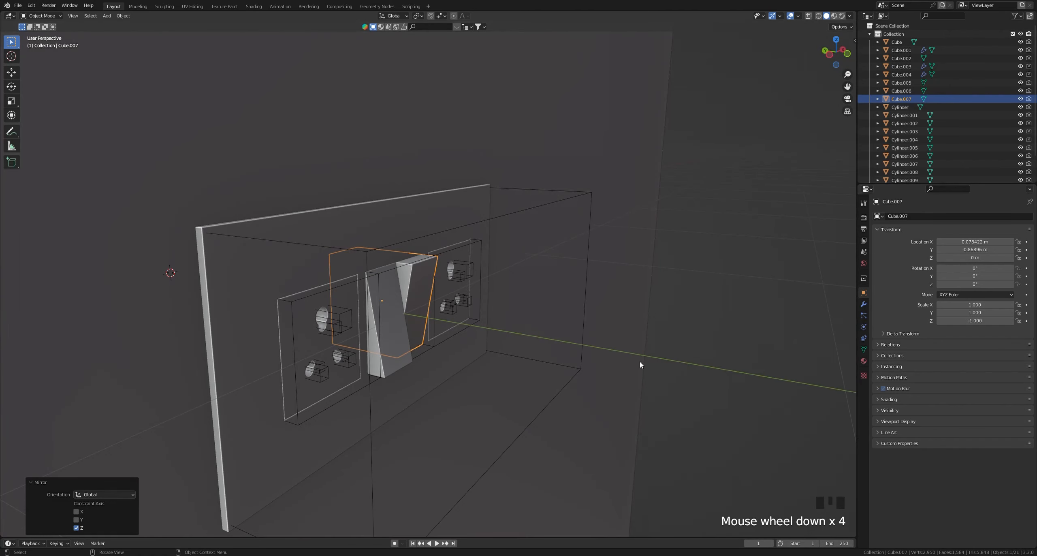
left_click(642, 361)
Enlarge the timeline area below the viewport and turn it into a Shader Editor
middle_click_drag(493, 364, 470, 282)
scroll(422, 304, "up", 6)
scroll(430, 307, "down", 5)
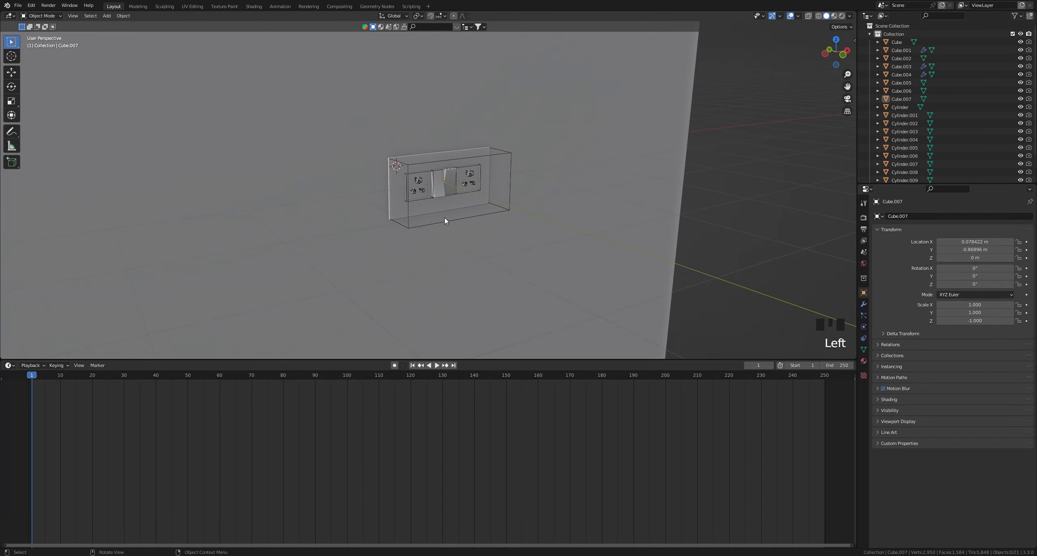
middle_click_drag(445, 221, 468, 198, "shift")
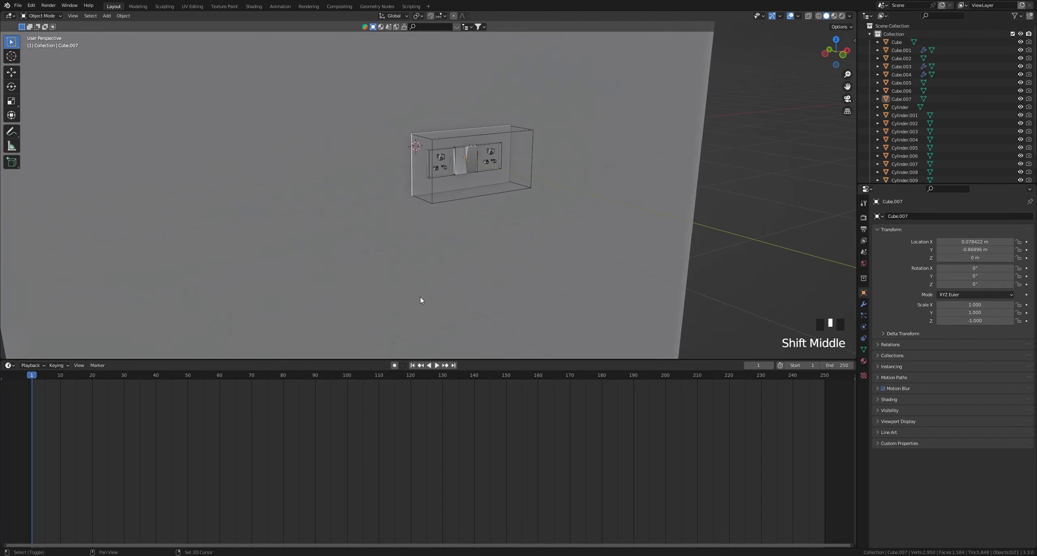
left_click(10, 366)
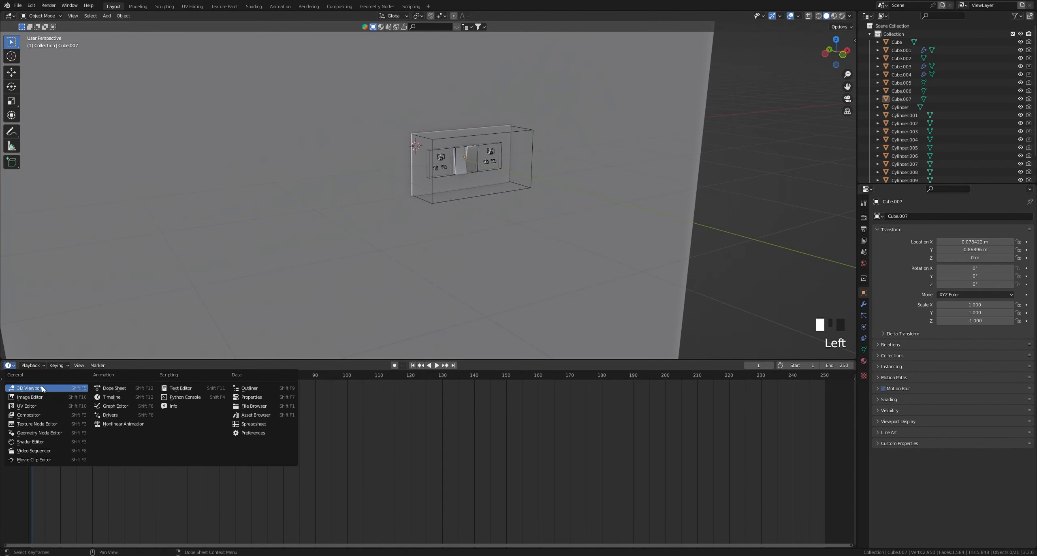
left_click(45, 389)
left_click(10, 366)
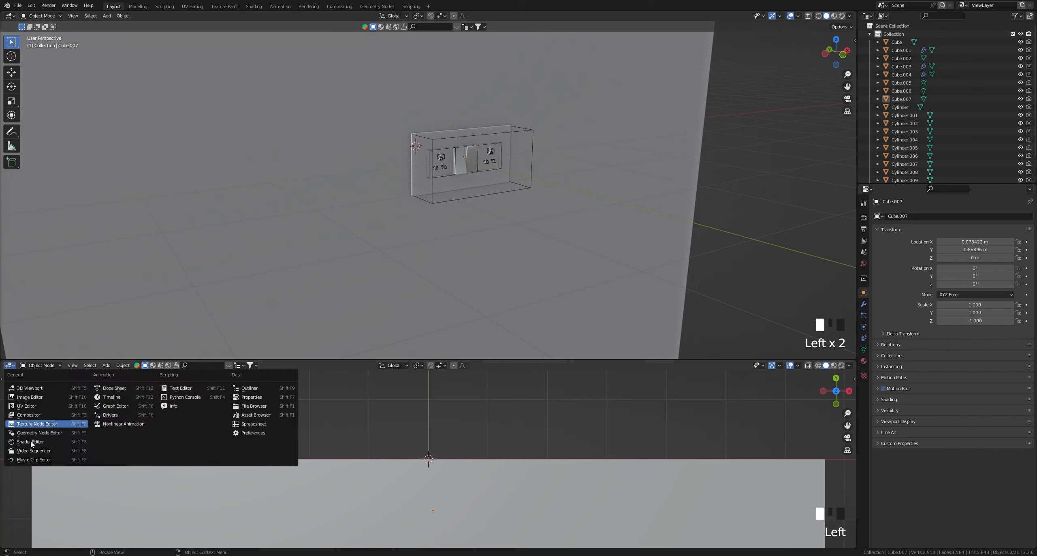
left_click(52, 441)
Adjust the split between viewport and Shader Editor so the node area fills roughly the lower 40 percent
left_click_drag(235, 362, 296, 527)
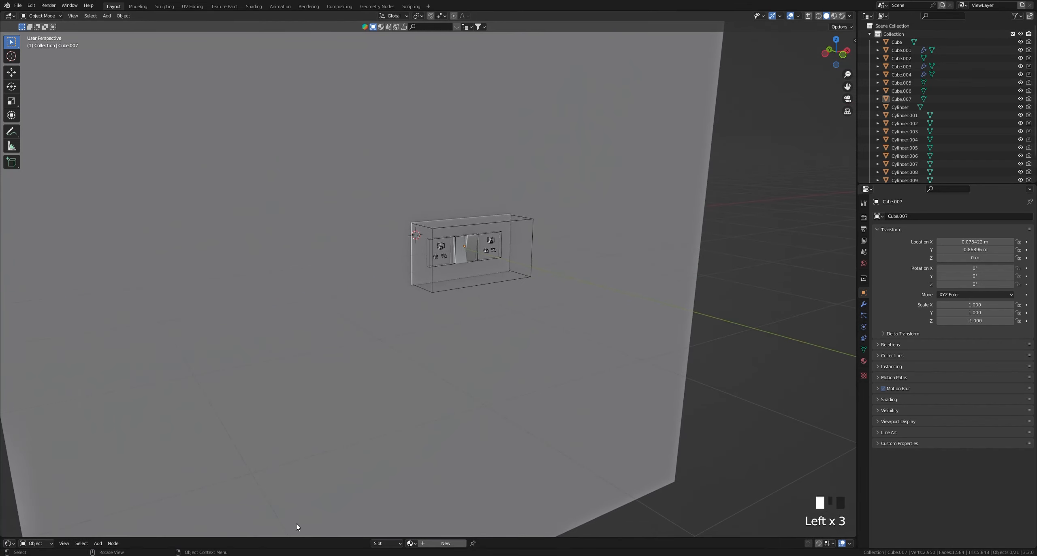
scroll(440, 314, "down", 1)
middle_click_drag(681, 225, 672, 252, "shift")
middle_click_drag(516, 267, 462, 449)
scroll(487, 264, "down", 1)
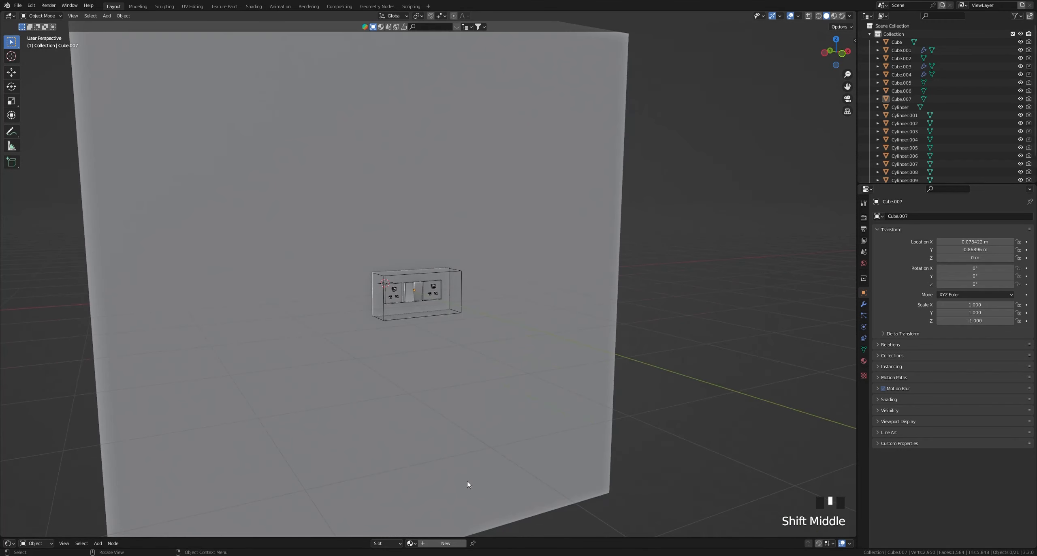
left_click_drag(483, 539, 495, 349)
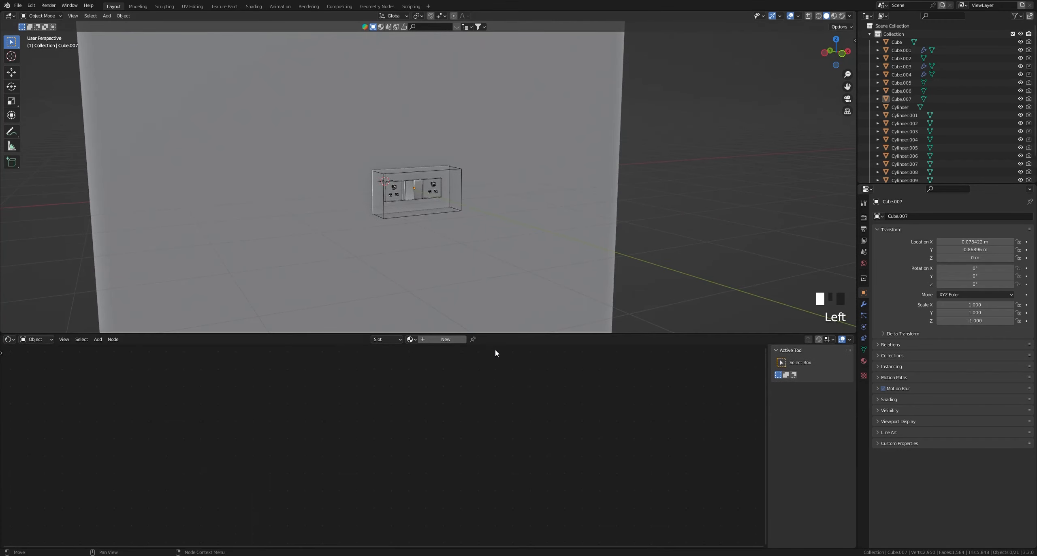
Select the large wall plane, hide the Shader Editor's sidebar, and create a new material for the plane
scroll(432, 203, "up", 4)
middle_click_drag(432, 203, 563, 233, "shift")
left_click(625, 195)
left_click(557, 241)
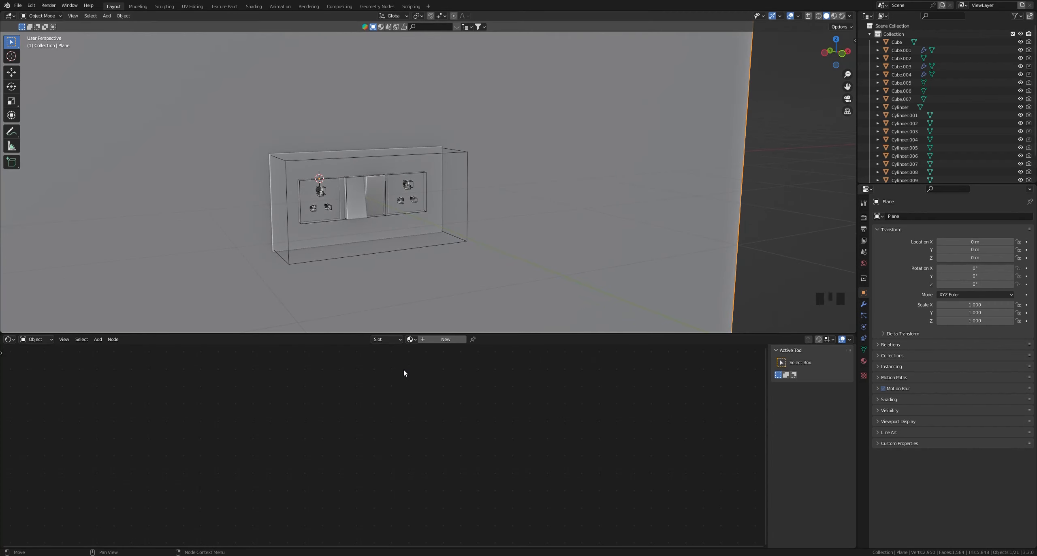
key("n")
left_click(472, 340)
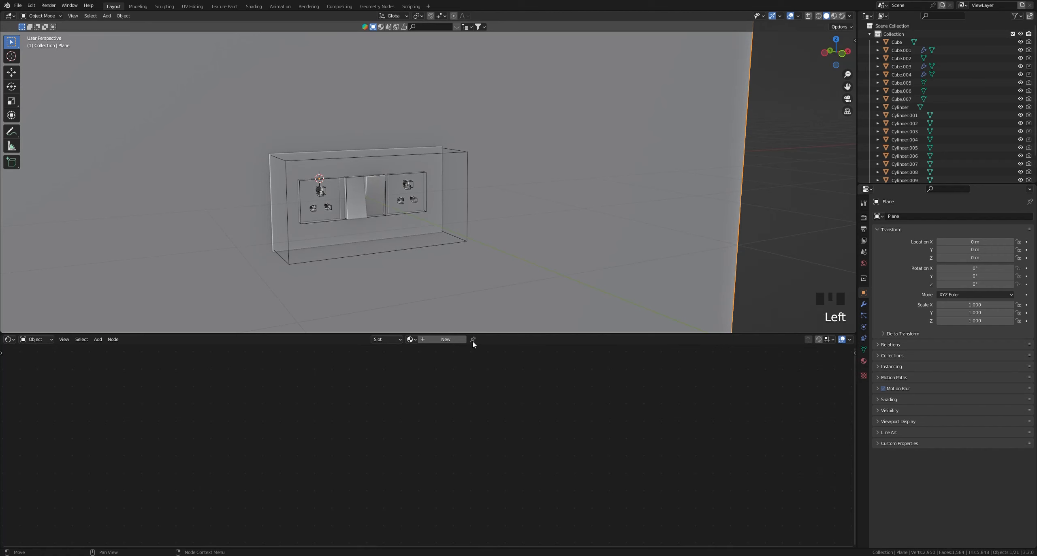
left_click(454, 340)
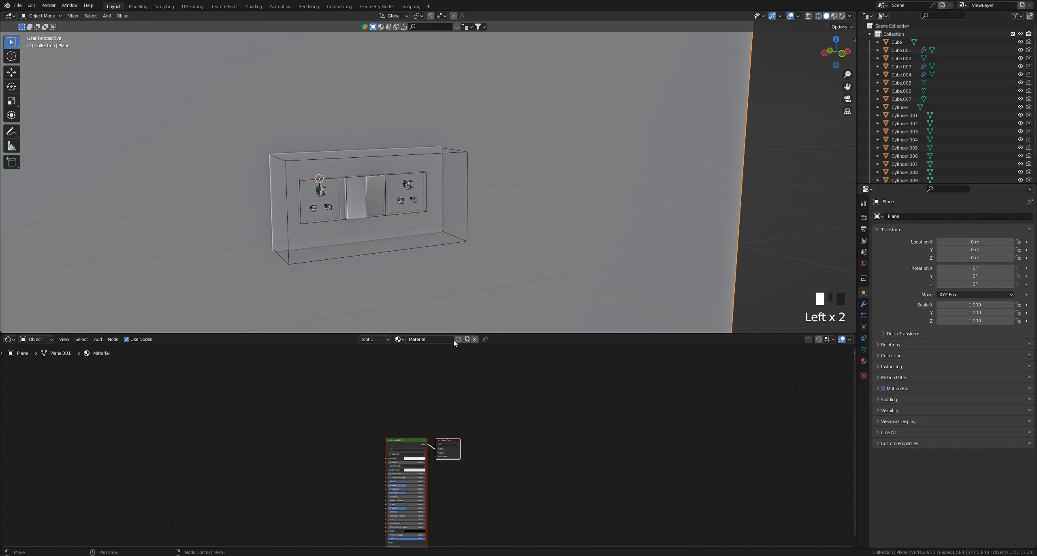
Rename the wall plane's material as Wall
middle_click_drag(544, 464, 564, 424, "shift")
scroll(529, 440, "up", 2)
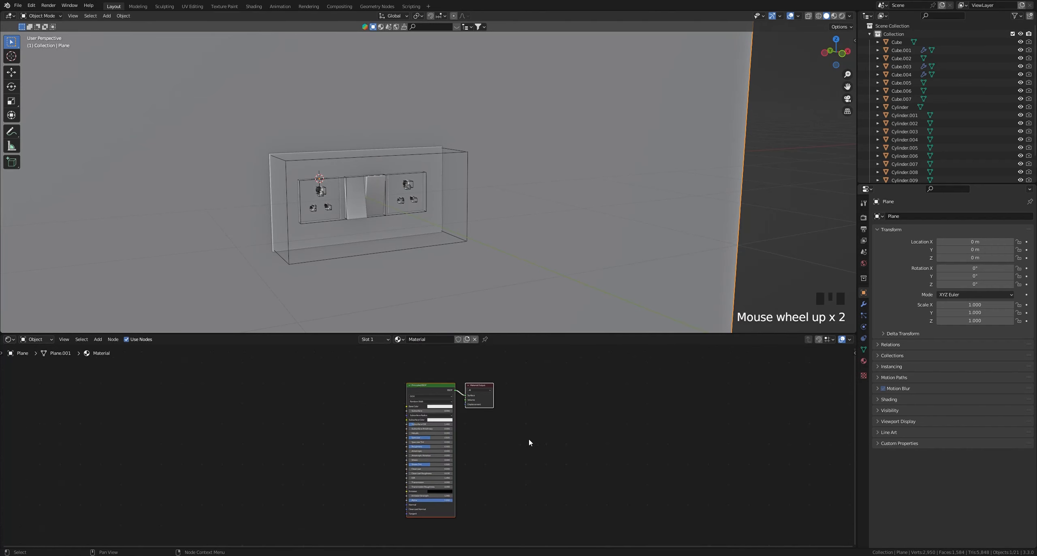
scroll(529, 440, "up", 1)
left_click(421, 380)
scroll(336, 399, "up", 3)
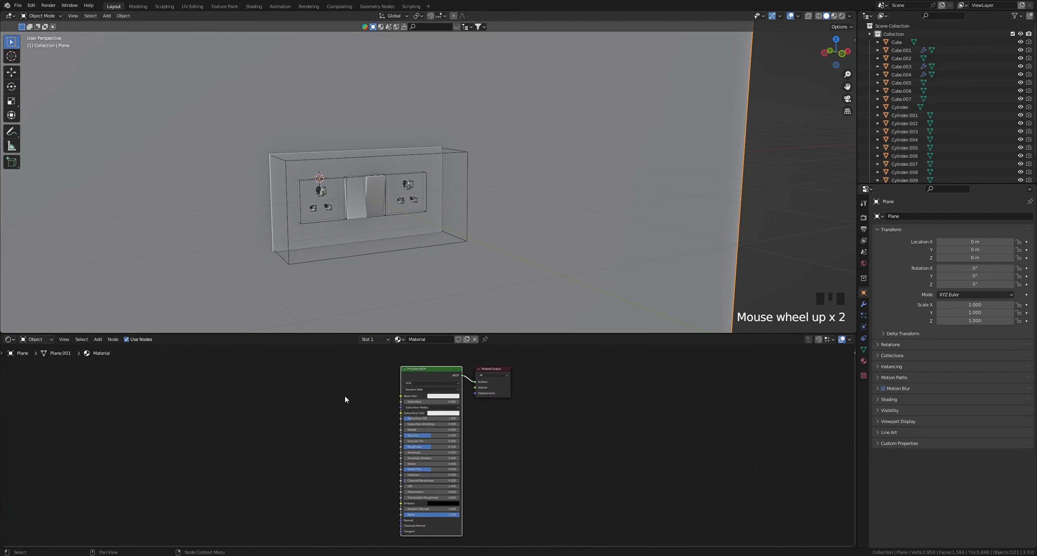
left_click(442, 341)
type("Wall")
key("Return")
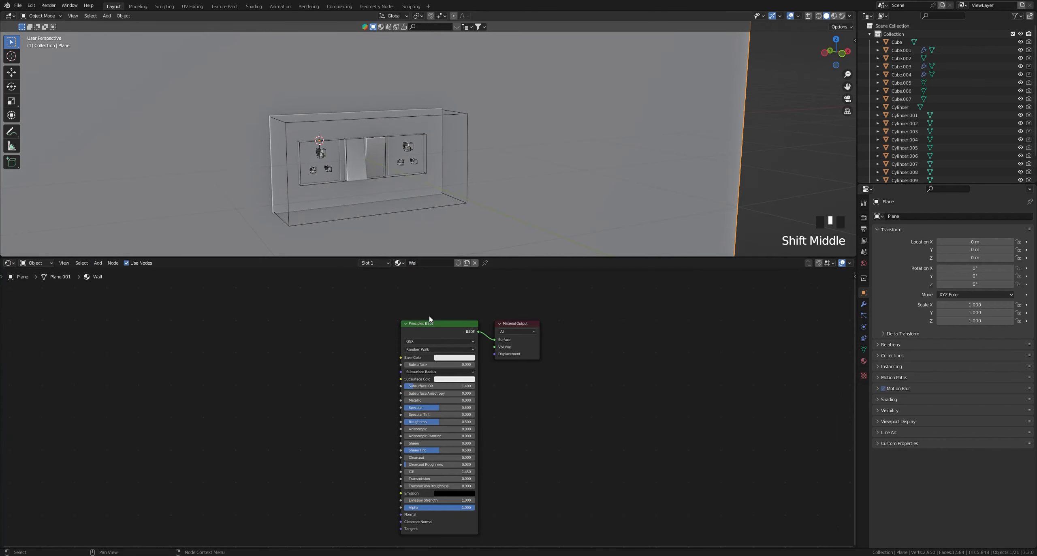
Load the Pared_Verde_Esmeralda roughness, normal and height maps onto the Principled BSDF with the Node Wrangler principled texture setup
middle_click_drag(527, 362, 556, 352, "shift")
left_click(480, 322)
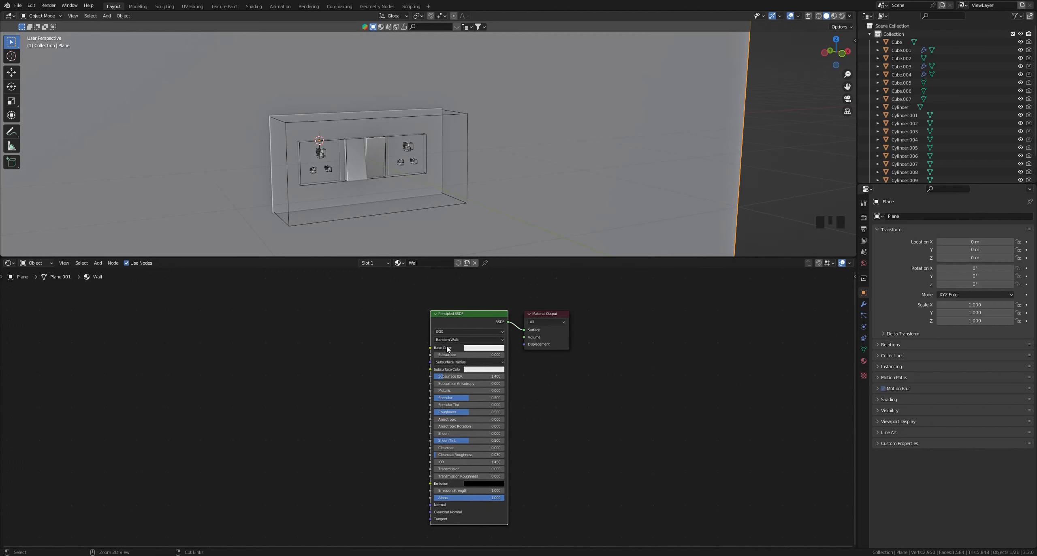
key("ctrl+shift+t")
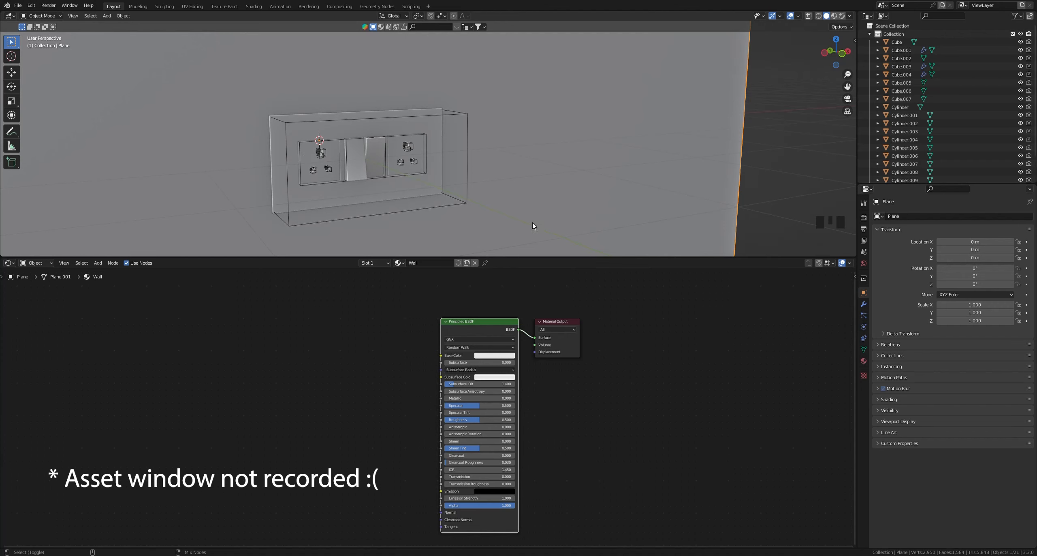
left_click(737, 448)
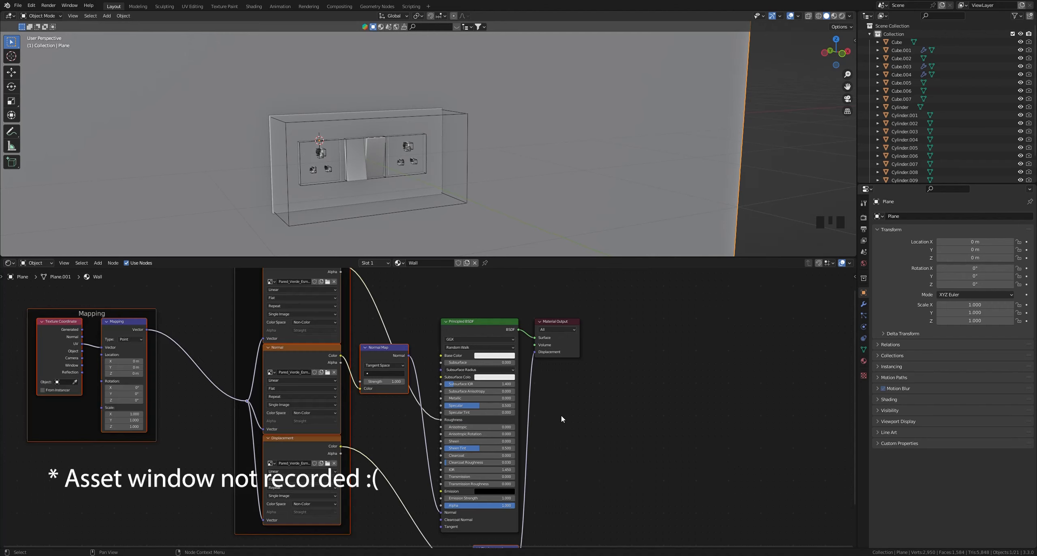
scroll(562, 418, "down", 5)
middle_click_drag(563, 421, 597, 412, "shift")
left_click(351, 410)
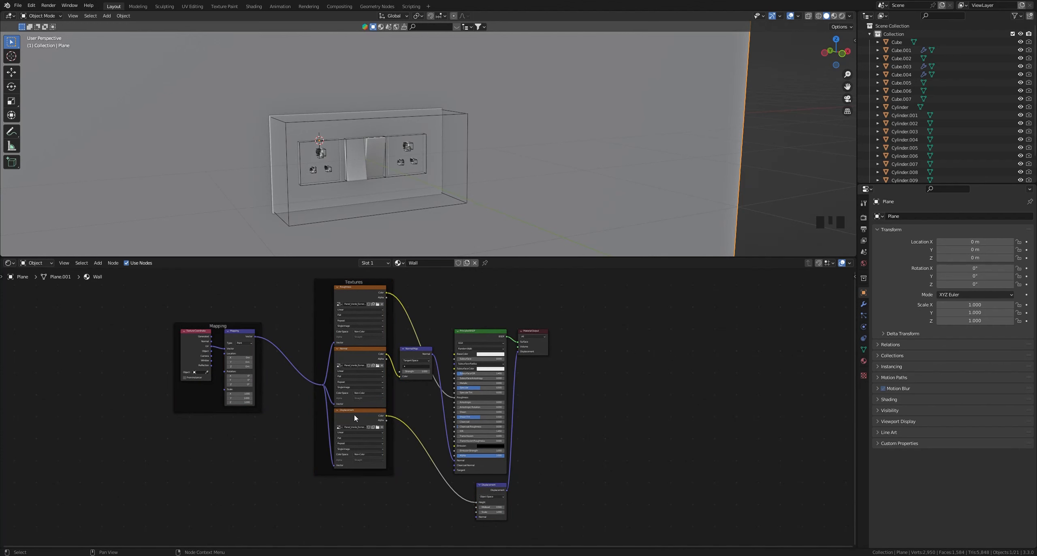
Examine the Roughness, Normal and Displacement texture nodes, their image files and their connections in the Wall material
middle_click_drag(431, 310, 318, 375, "shift")
scroll(407, 386, "up", 3)
scroll(321, 373, "up", 5)
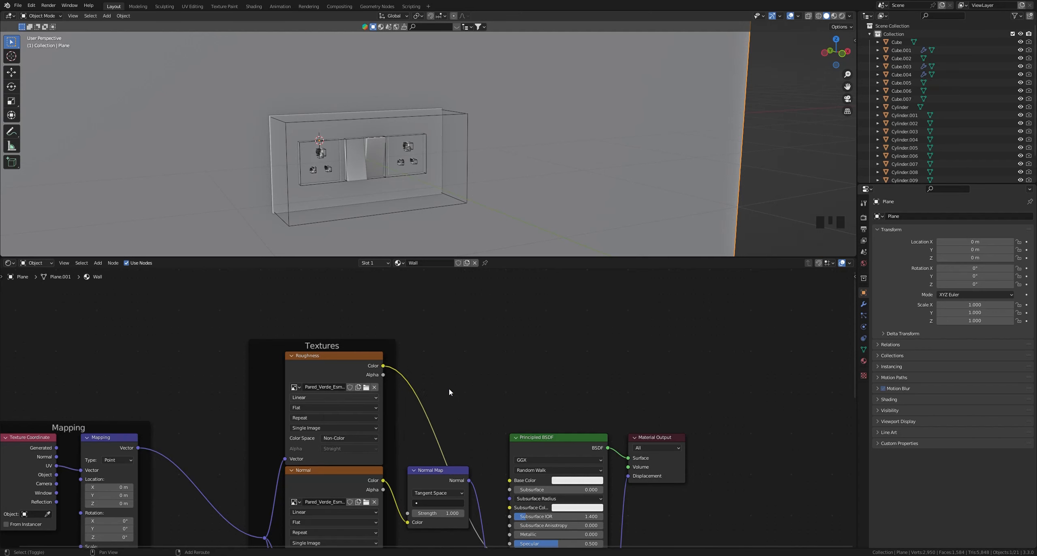
middle_click_drag(430, 456, 471, 375, "shift")
middle_click_drag(381, 417, 393, 361, "shift")
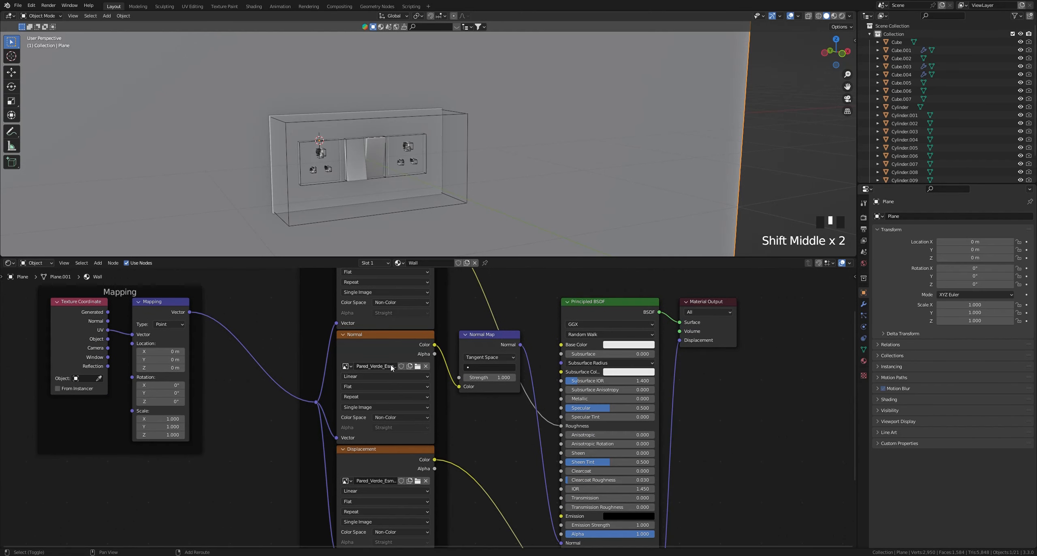
middle_click_drag(264, 459, 278, 373, "shift")
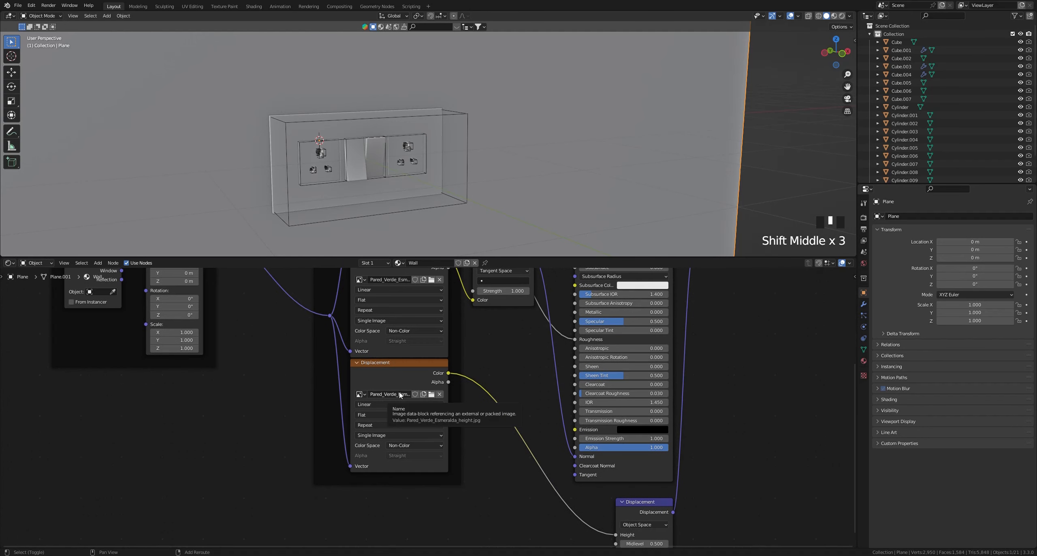
middle_click_drag(399, 395, 383, 440, "shift")
scroll(434, 172, "down", 4)
Enlarge the 3D viewport over the Shader Editor and add a camera to the scene
middle_click_drag(434, 173, 449, 165, "shift")
left_click_drag(447, 263, 446, 464)
middle_click_drag(438, 300, 451, 282, "shift")
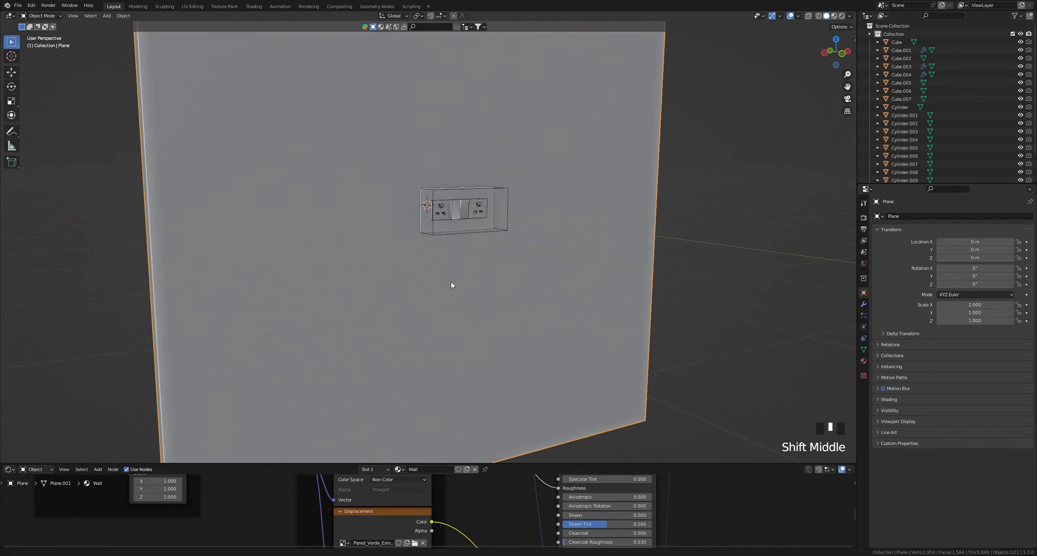
scroll(449, 248, "up", 1)
middle_click_drag(449, 248, 465, 271, "shift")
key("shift+a")
mouse_move(379, 234)
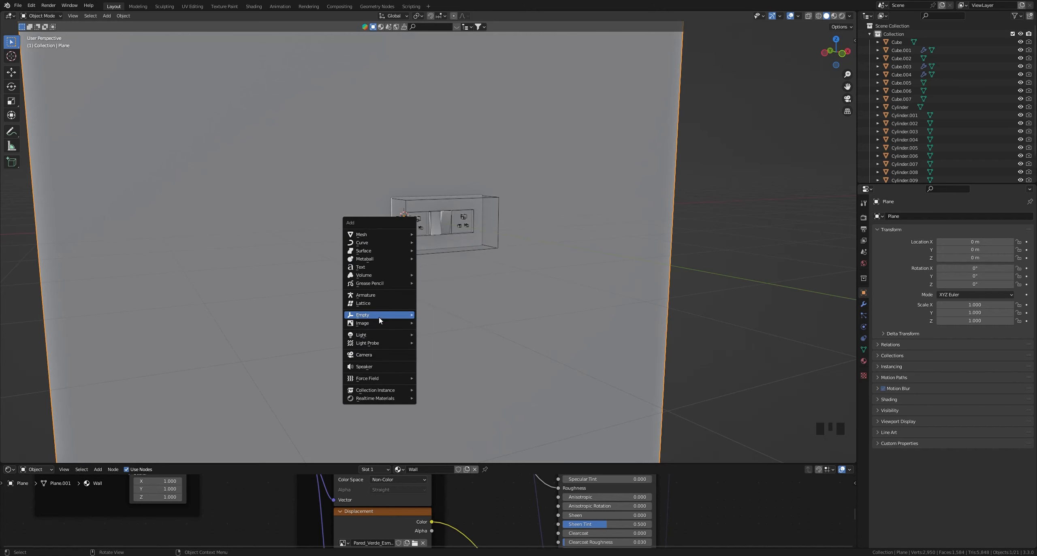
left_click(379, 355)
Frame the socket closely at an angle and align the new camera to that view
scroll(444, 286, "up", 3)
middle_click_drag(444, 286, 411, 292, "shift")
scroll(441, 272, "up", 2)
scroll(413, 296, "down", 1)
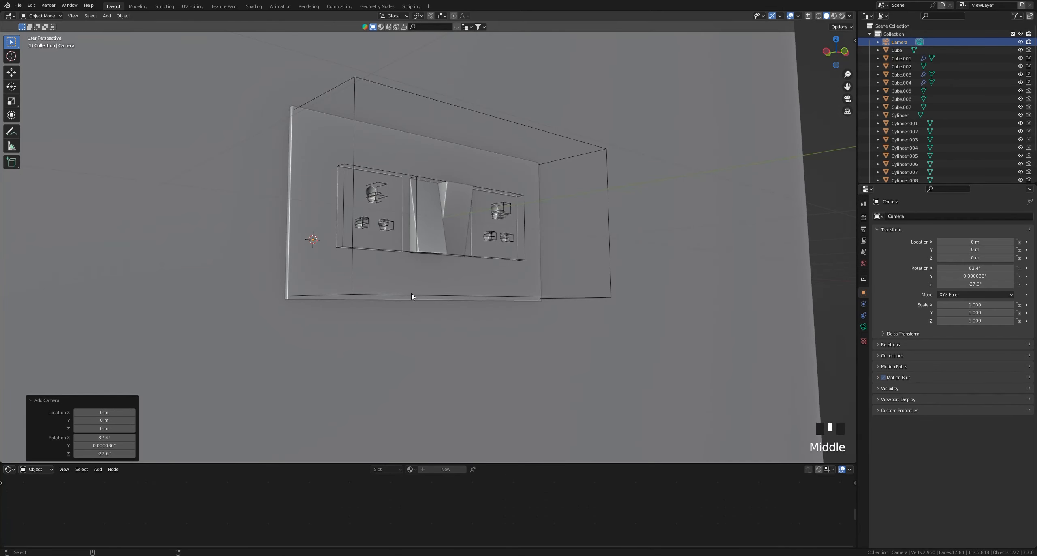
key("ctrl+alt+KP_0")
Set the output resolution to a square 1080 × 1080 px
left_click(863, 217)
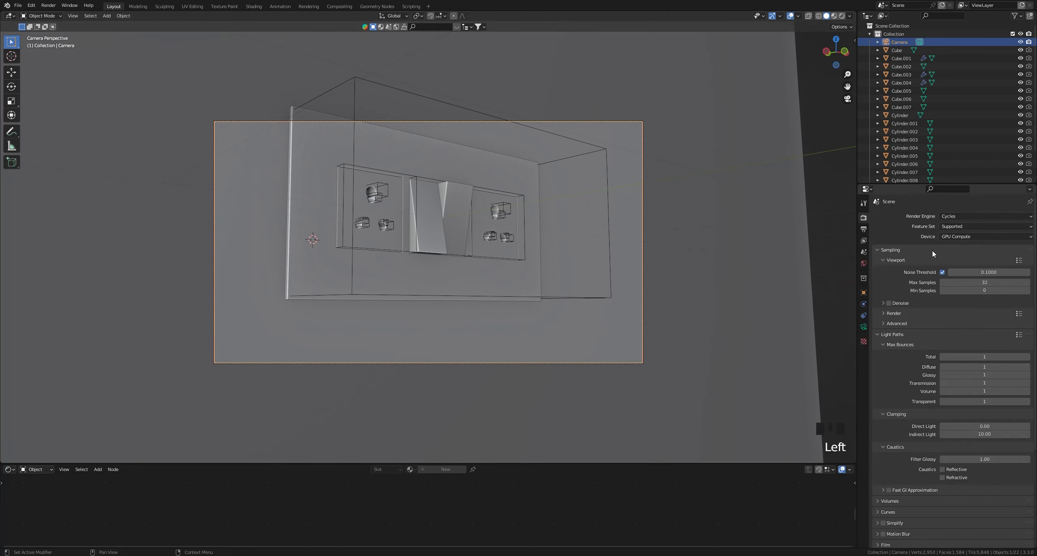
left_click(864, 229)
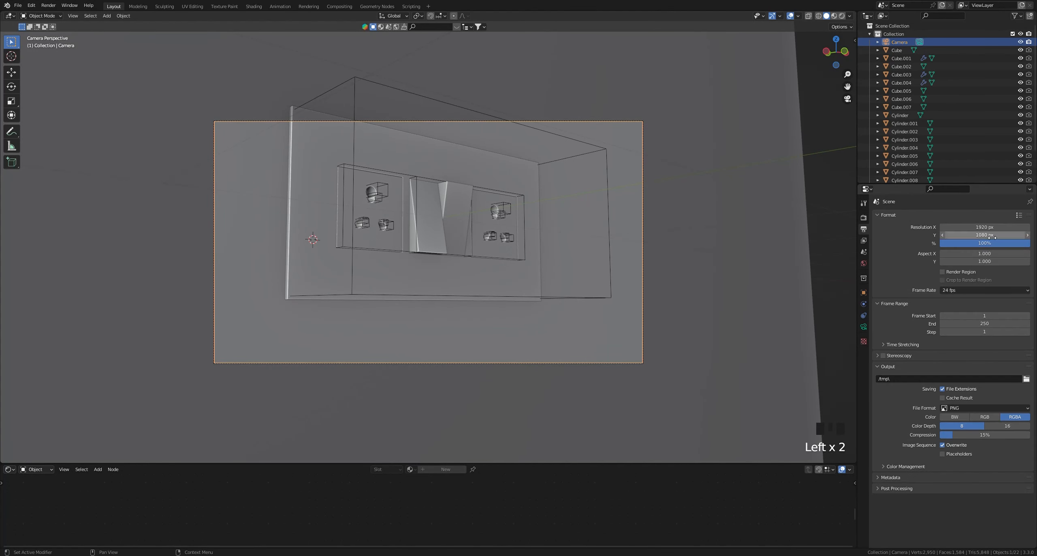
left_click(984, 228)
type("1080")
key("Return")
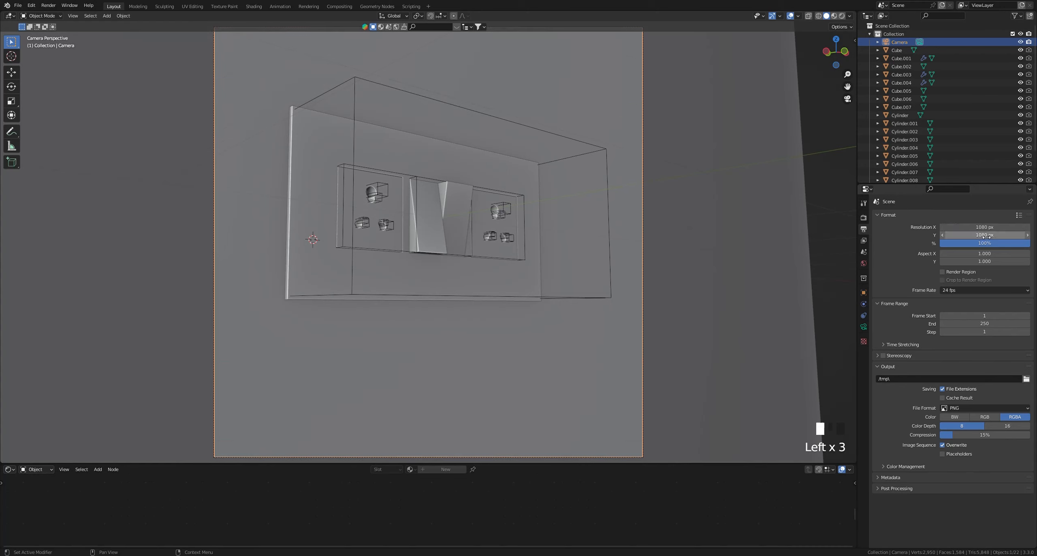
scroll(503, 240, "down", 2)
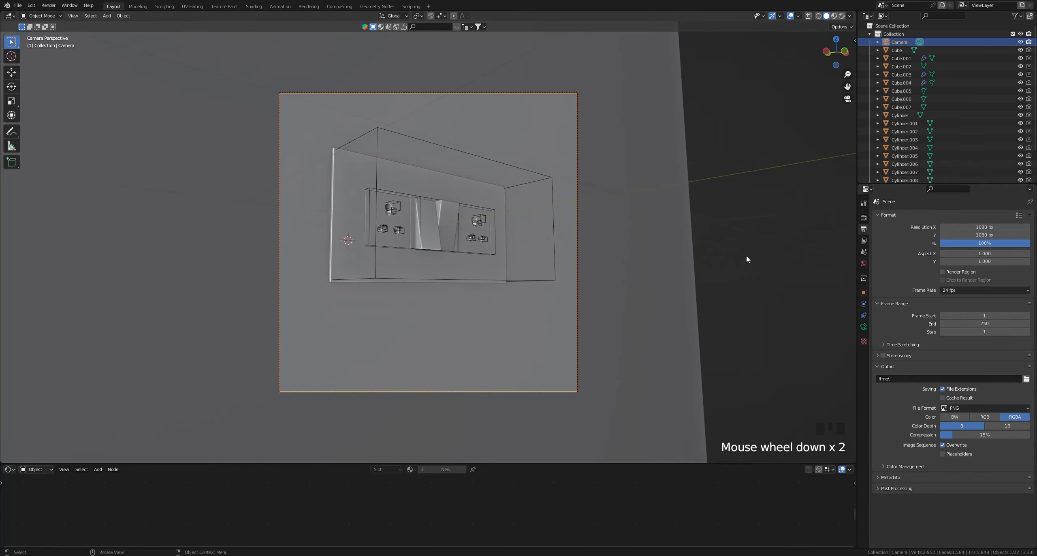
Leave the camera view and add an area light to the scene
left_click(565, 280)
middle_click_drag(474, 276, 555, 291)
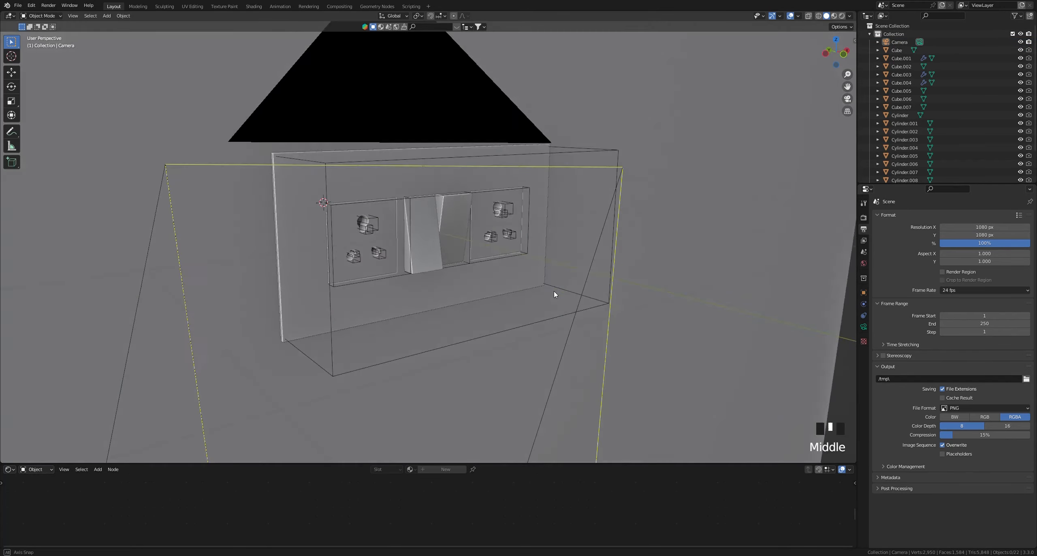
scroll(472, 289, "down", 7)
mouse_move(467, 289)
middle_mouse_down("shift")
mouse_move(471, 271)
mouse_move(455, 288)
middle_mouse_up("shift")
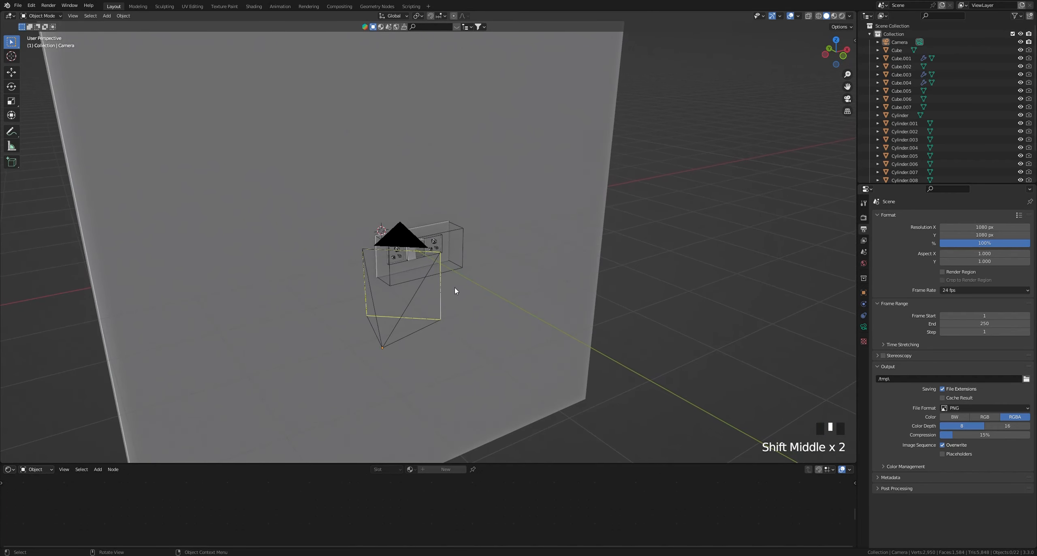
key("shift+a")
mouse_move(417, 262)
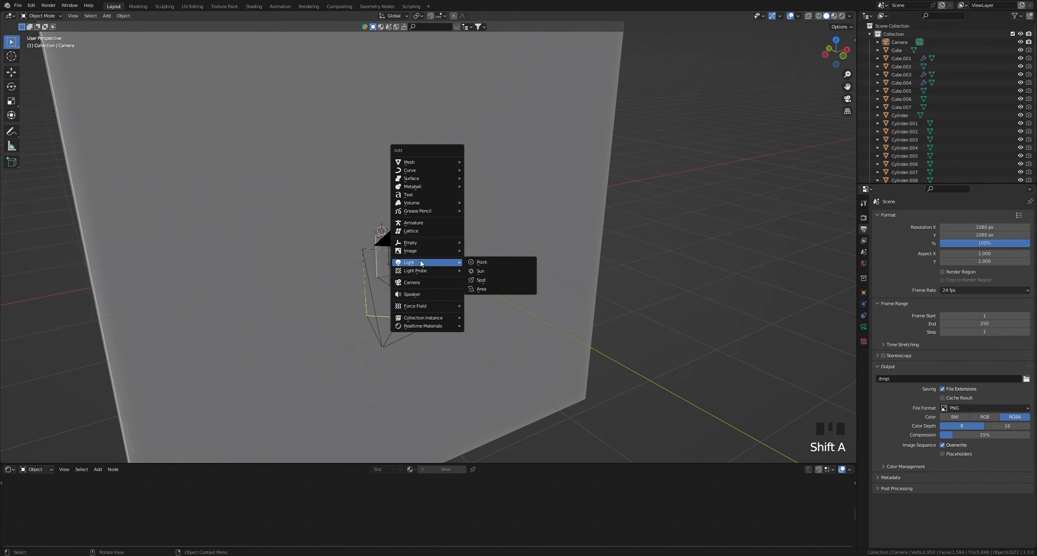
left_click(500, 288)
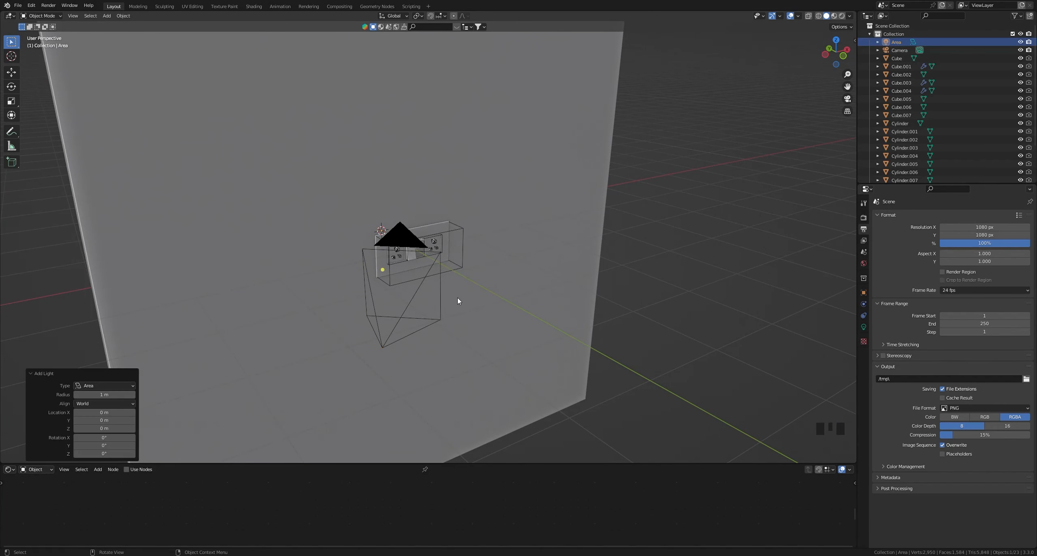
Move the area light about -2.25 m along Y, in front of the wall, and rotate it 90° about X
middle_click_drag(449, 303, 481, 312)
scroll(467, 303, "down", 1)
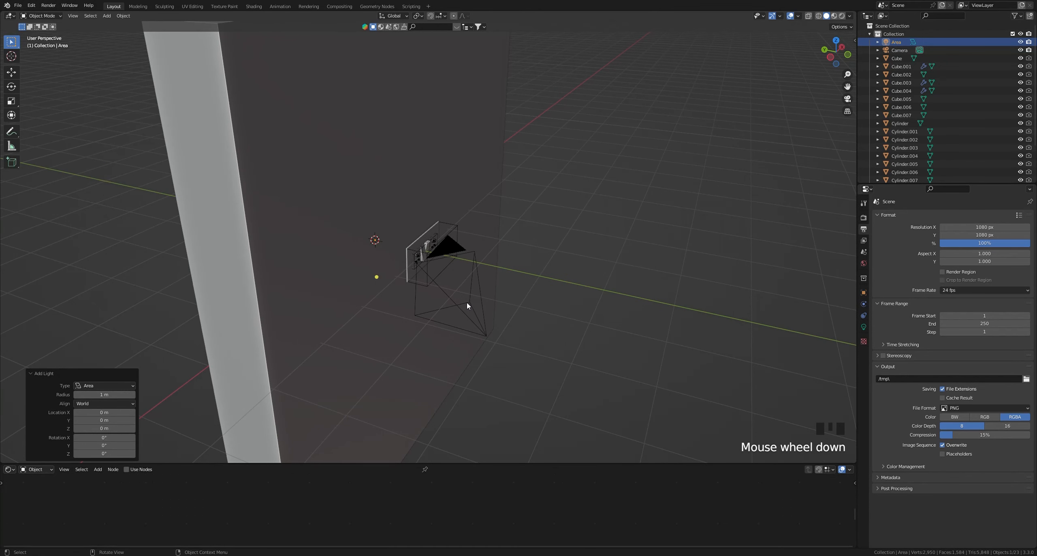
key("g")
left_click(493, 289)
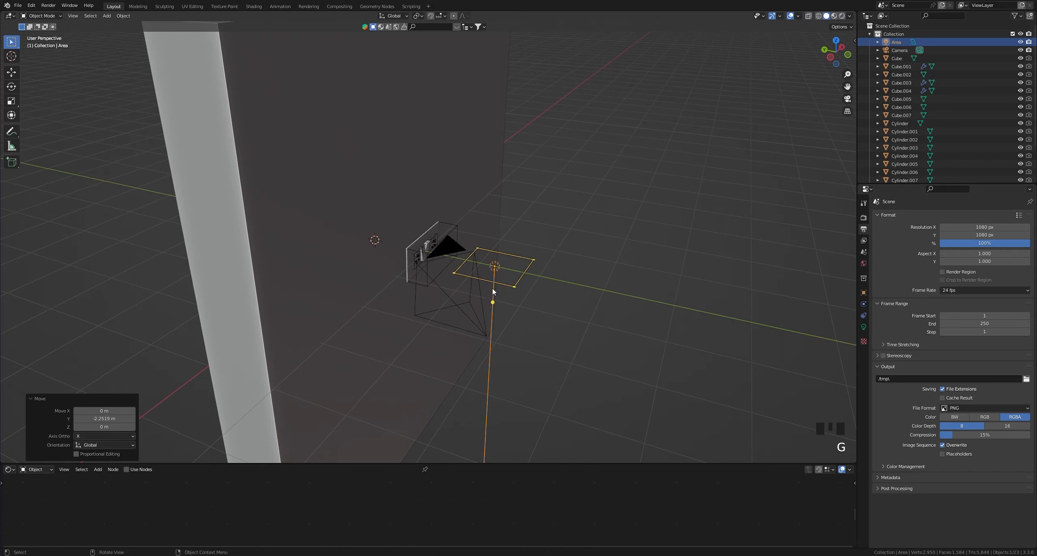
key("r")
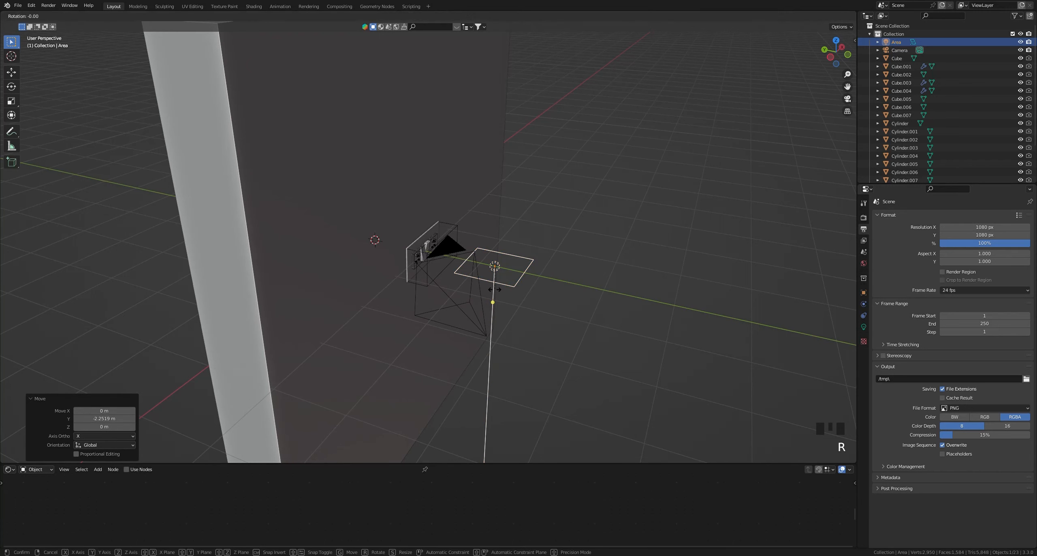
type("x90")
key("Return")
Scale up the area light and move it to one side of the socket, raising it about 1.33 m along Z
key("s")
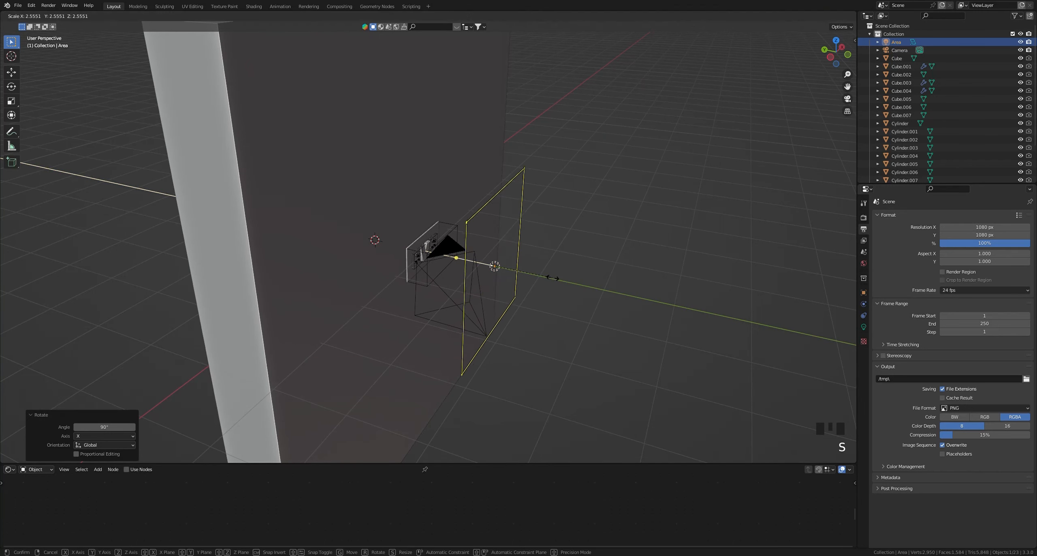
left_click(545, 290)
middle_click_drag(545, 290, 383, 346, "shift")
left_click(12, 116)
key("ctrl+z")
left_click_drag(367, 323, 332, 313)
left_click_drag(395, 279, 517, 101)
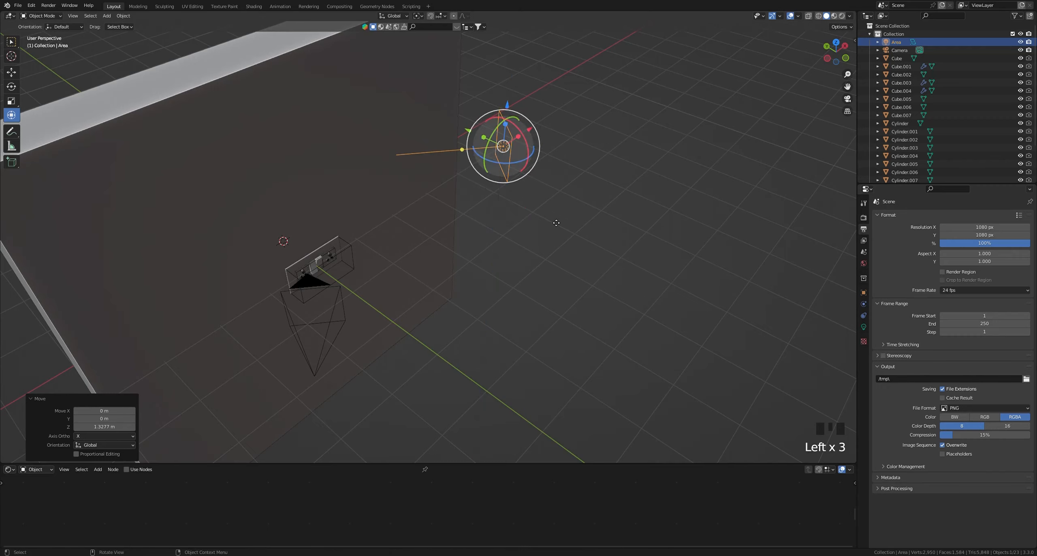
Aim the area light at the socket with Z rotations of about 29.7° and -2.79° and a free trackball tilt
middle_click_drag(517, 101, 517, 303)
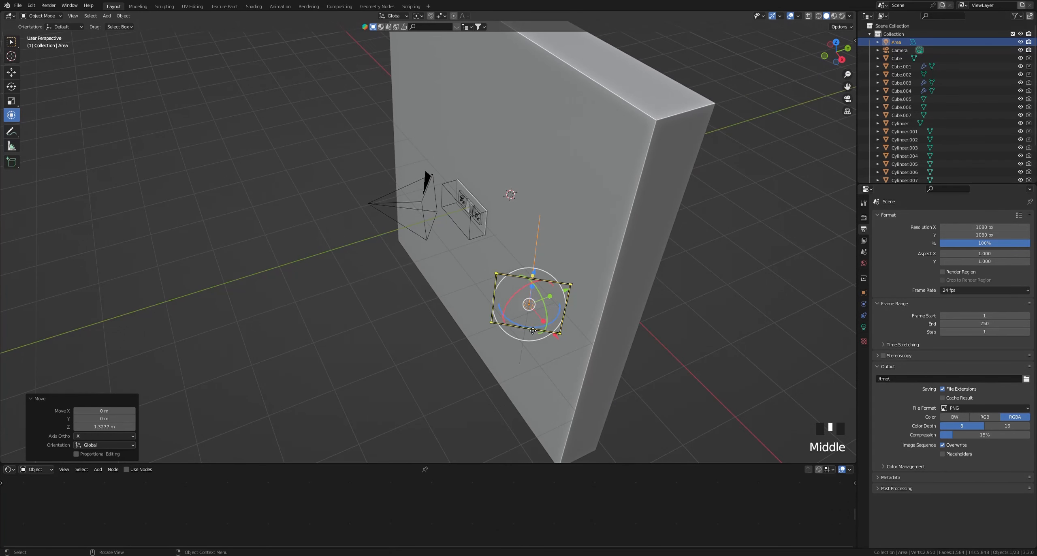
left_click_drag(565, 329, 545, 316)
middle_click_drag(543, 308, 539, 288)
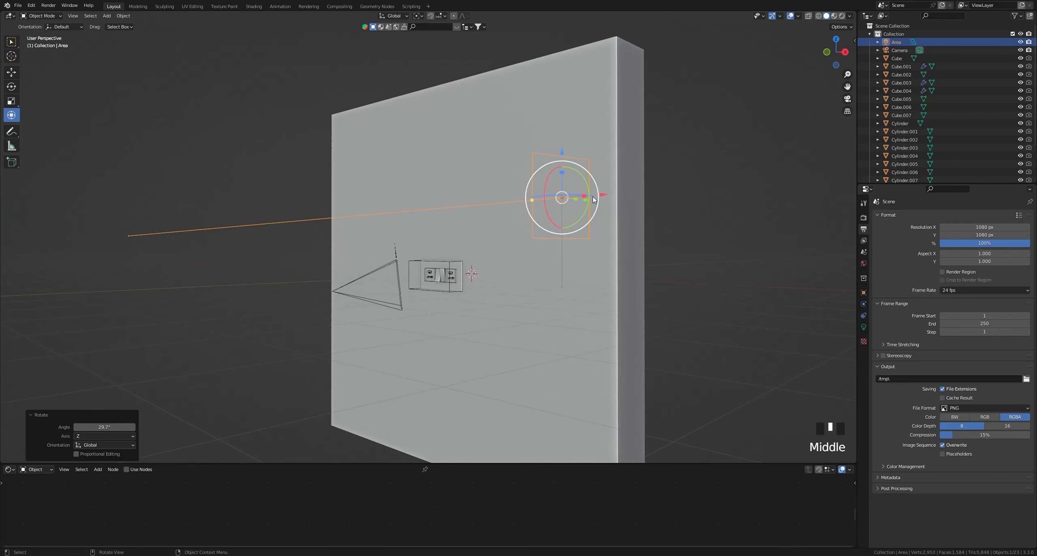
left_click_drag(585, 162, 578, 164)
middle_click_drag(561, 249, 535, 308)
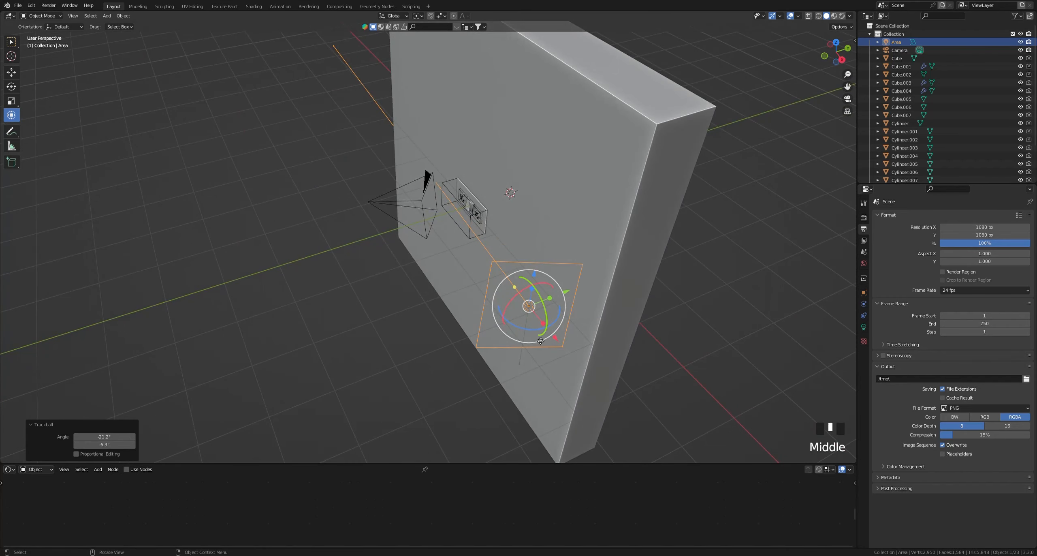
left_click_drag(502, 311, 439, 306)
middle_click_drag(439, 307, 546, 292)
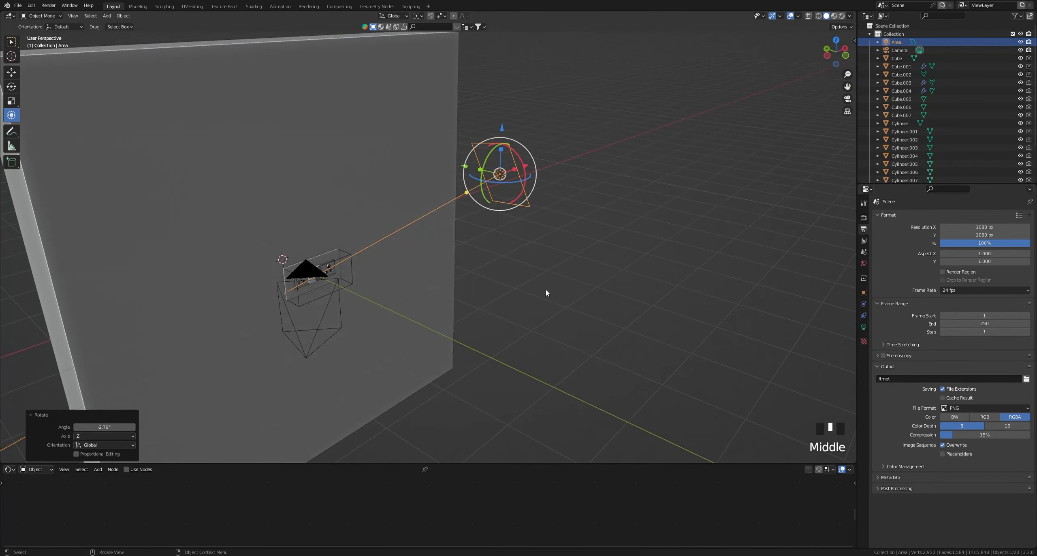
Split the viewport into two side-by-side camera views and show the second one in rendered shading
key("KP_0")
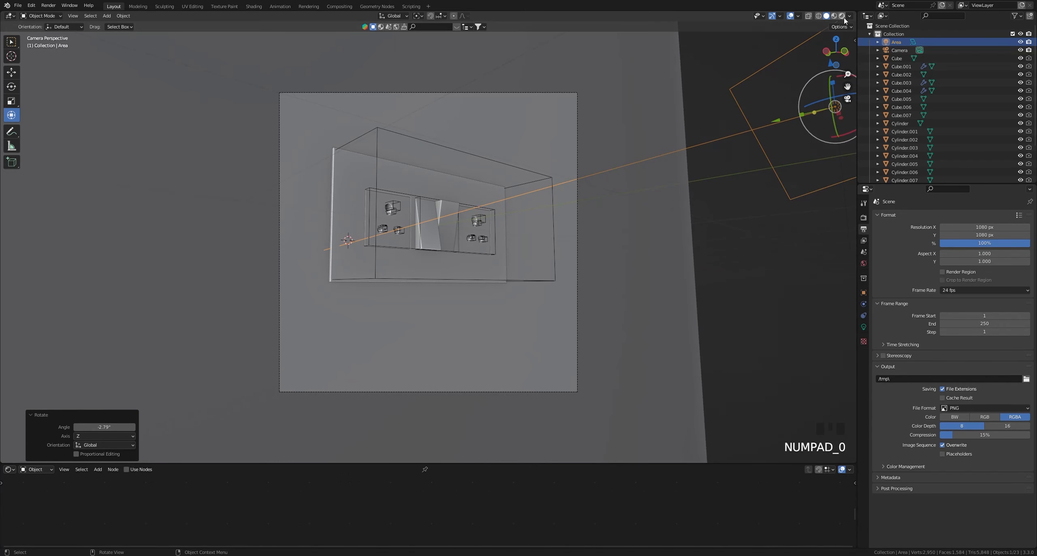
left_click_drag(856, 15, 497, 93)
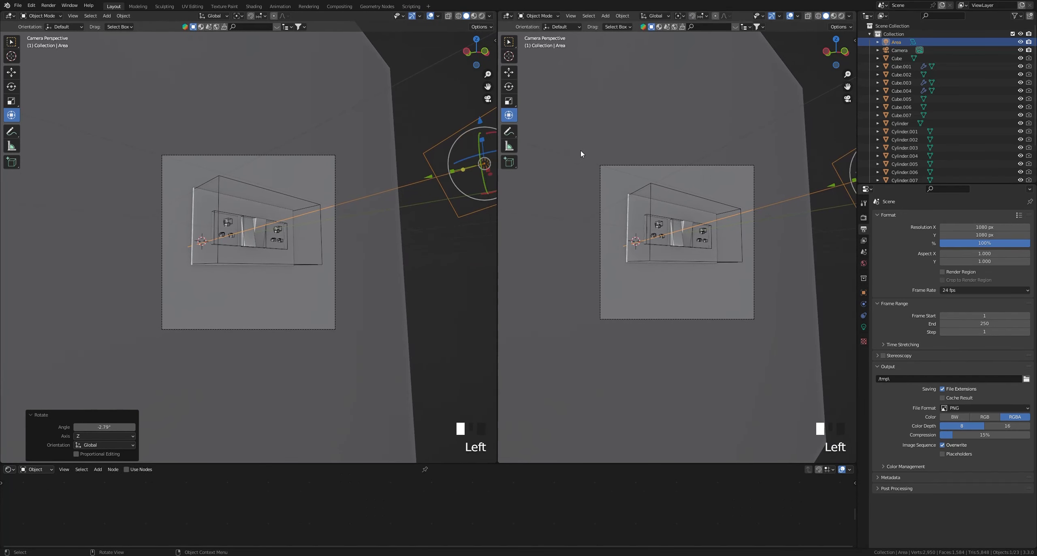
key("t")
scroll(660, 222, "up", 2)
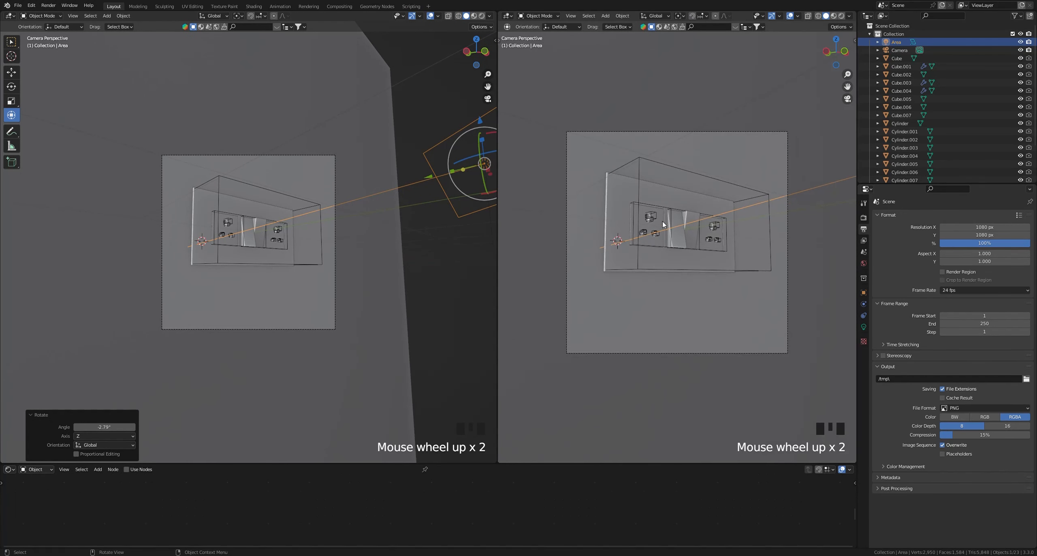
key("z")
left_click(698, 206)
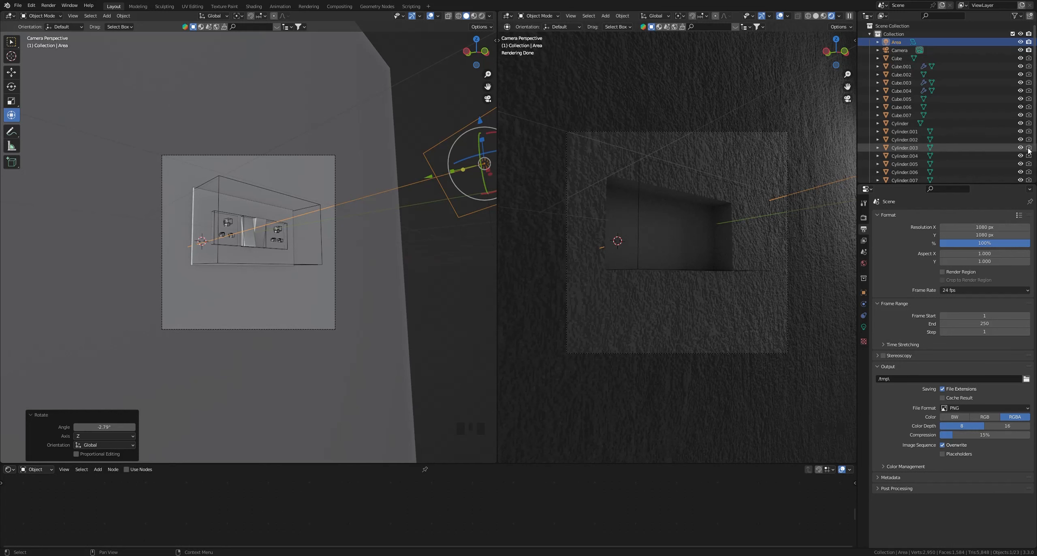
Enable all the Cube and Cylinder objects in renders, and restart the rendered preview
scroll(1029, 160, "down", 6)
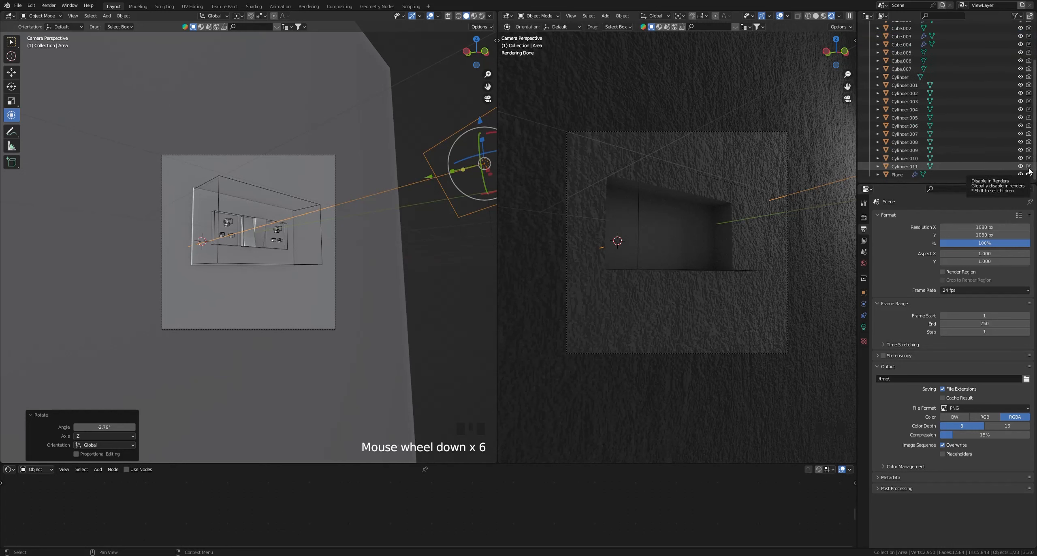
left_click_drag(1030, 168, 1033, 45)
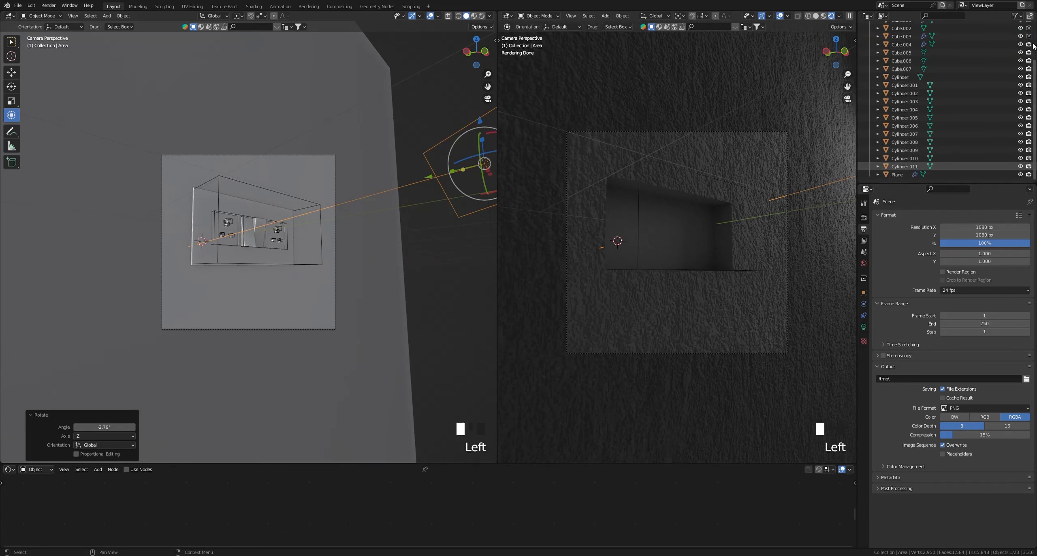
scroll(1011, 86, "up", 10)
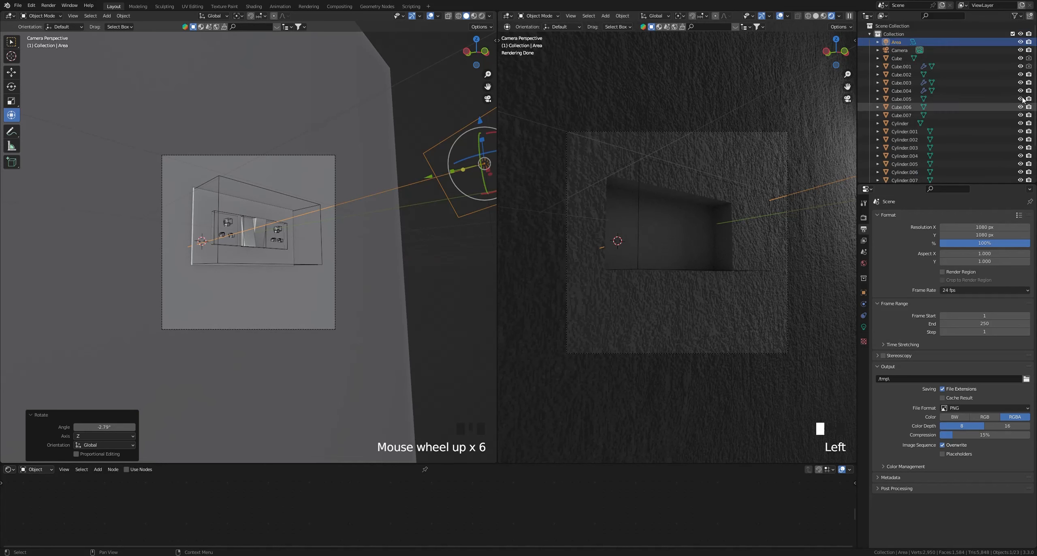
left_click_drag(1029, 67, 1030, 59)
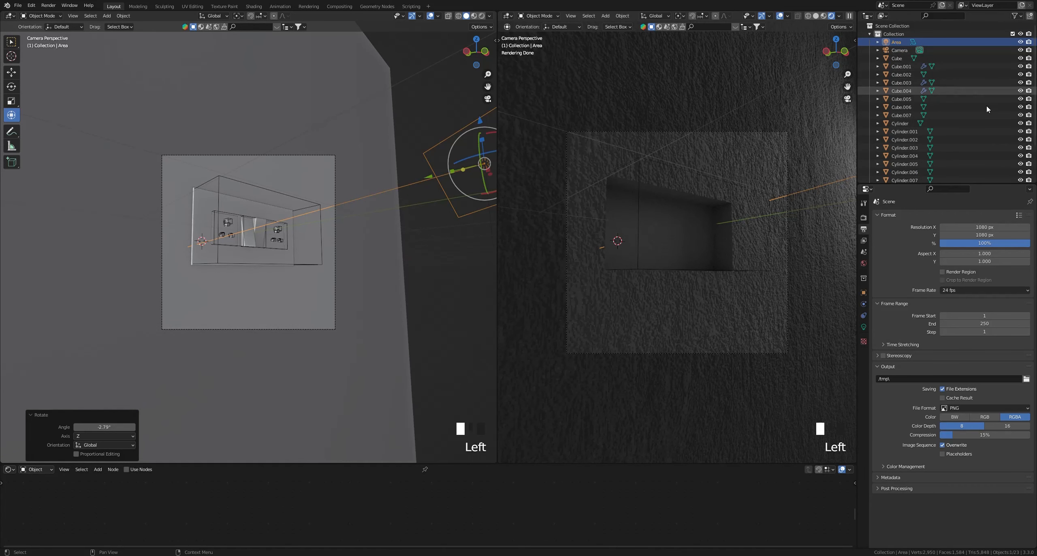
double_click(825, 17)
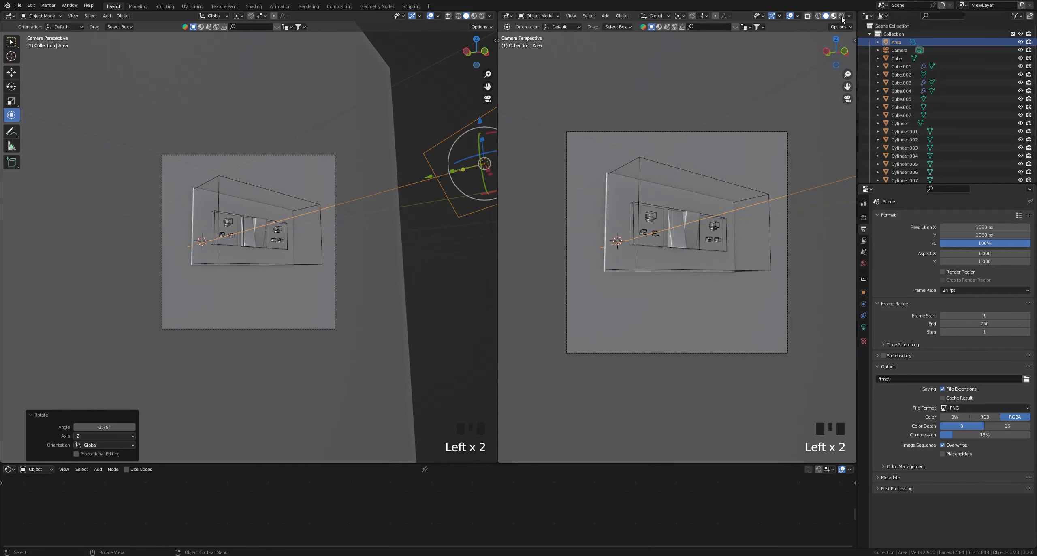
left_click(837, 17)
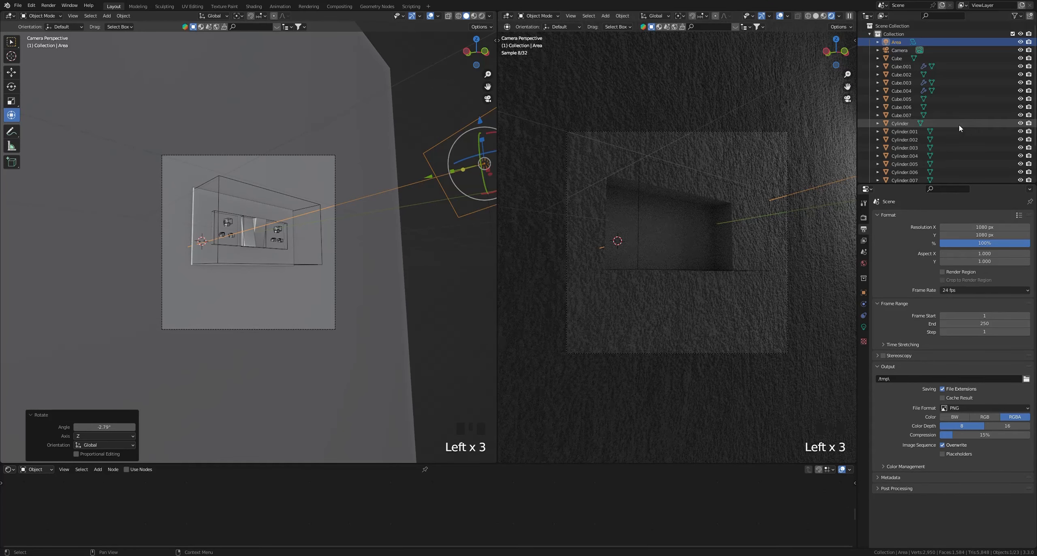
Enable Camera, Diffuse, Glossy, Transmission, Volume Scatter and Shadow ray visibility for the socket faceplate Cube.001
left_click(604, 207)
left_click(604, 207)
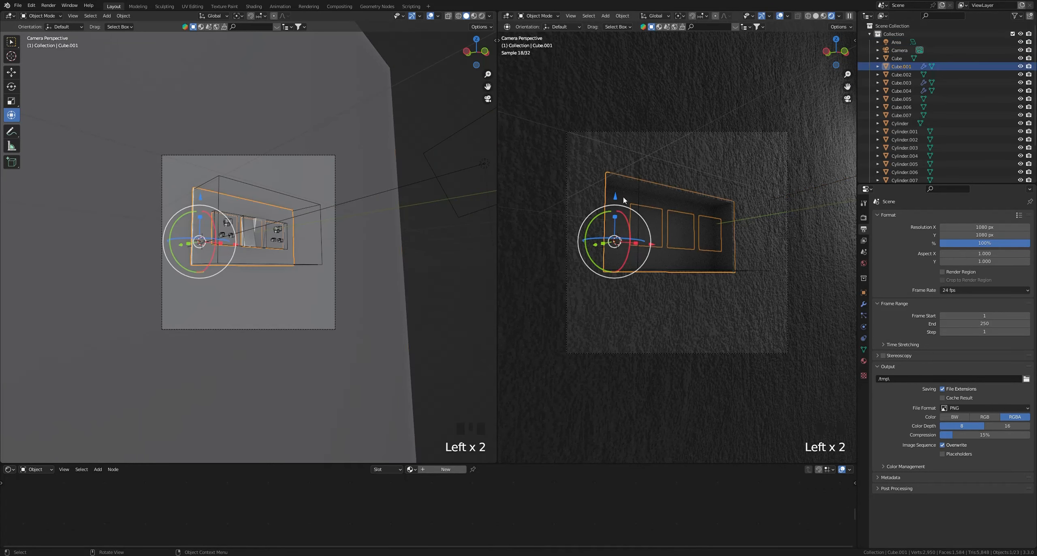
left_click(204, 199)
left_click(865, 293)
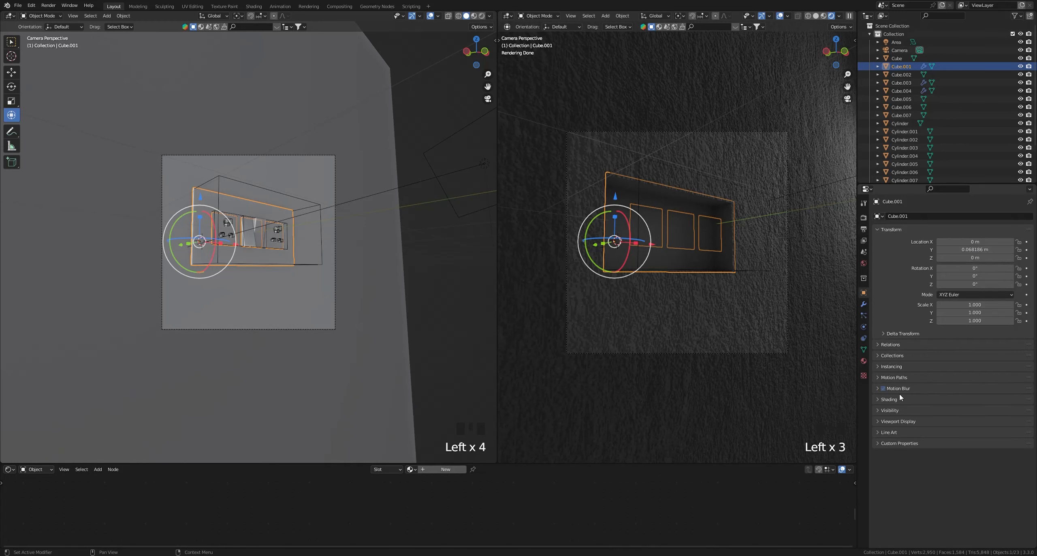
left_click(910, 422)
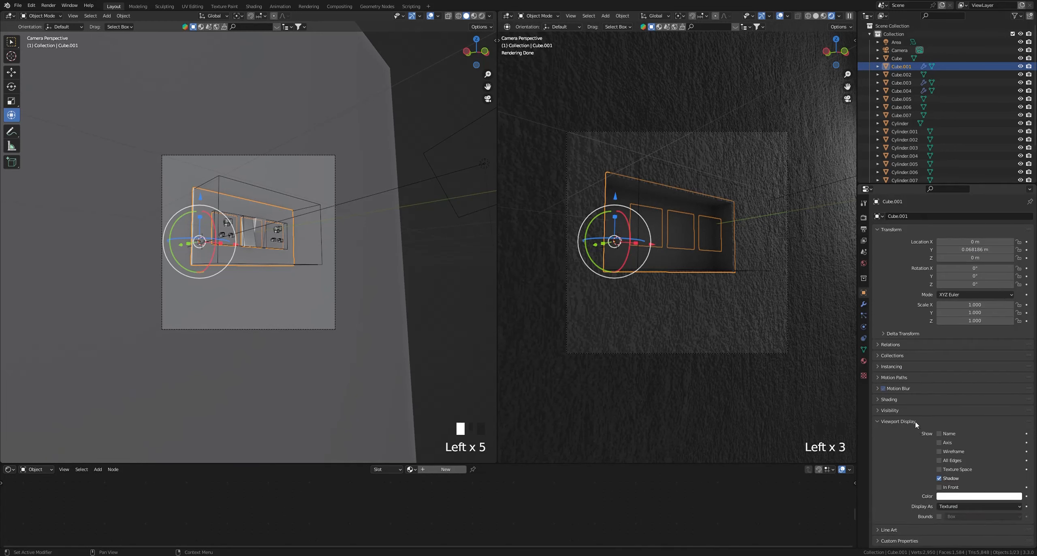
left_click(916, 422)
left_click(889, 411)
scroll(919, 446, "down", 3)
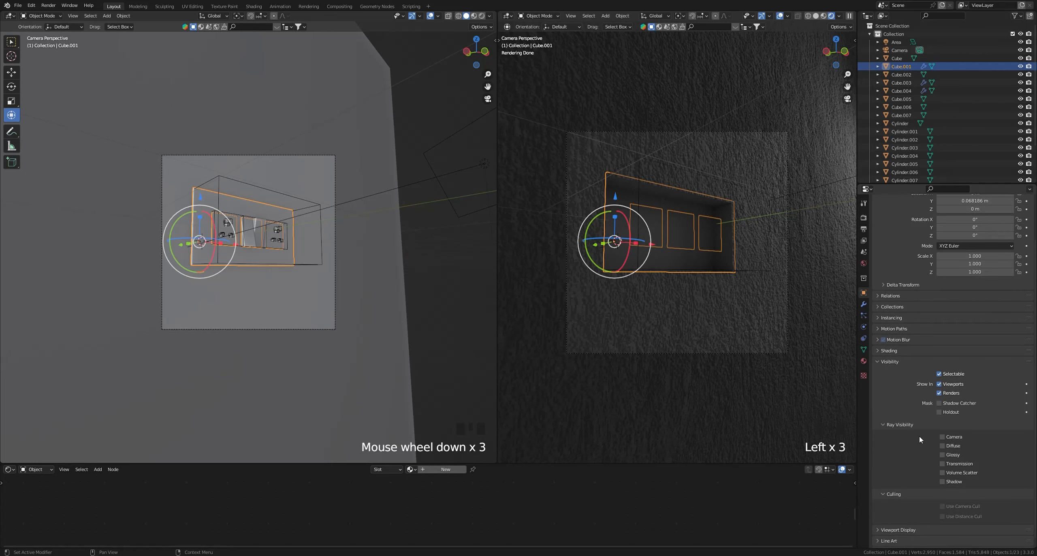
left_click_drag(943, 437, 941, 482)
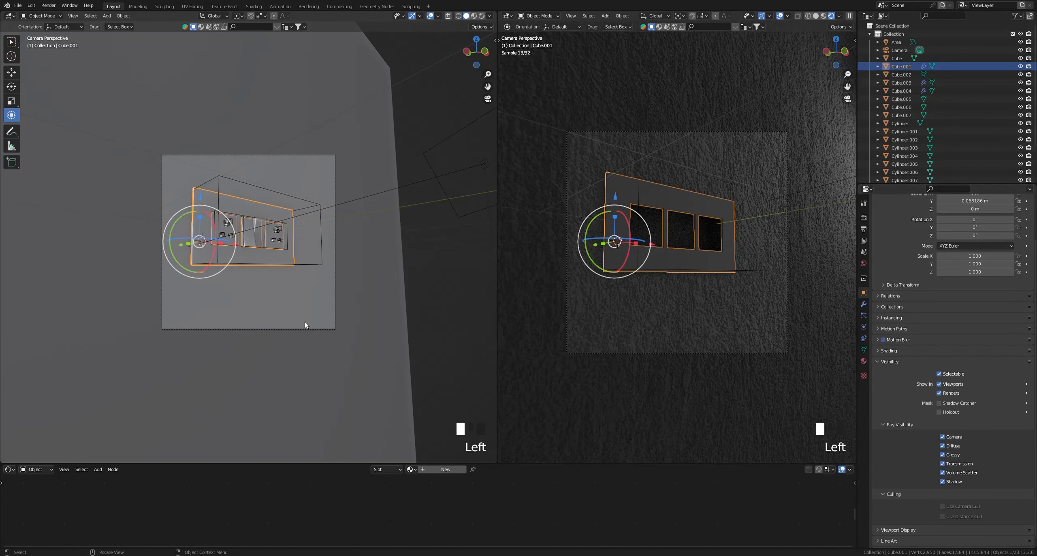
Enable Camera, Diffuse, Glossy, Transmission, Volume Scatter and Shadow ray visibility for the two switches Cube.006 and Cube.007
left_click(251, 243)
left_click(251, 242)
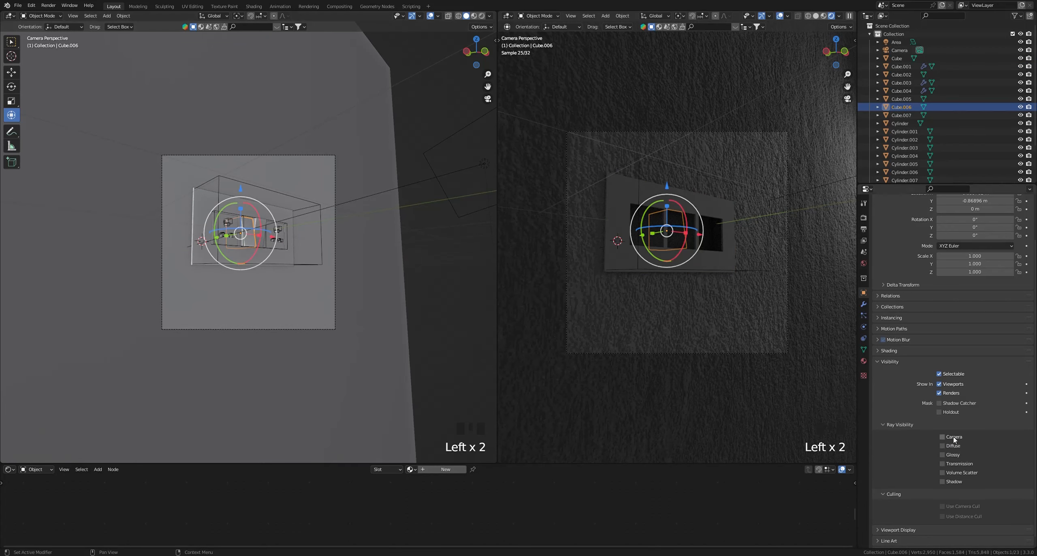
left_click(937, 490)
left_click(262, 222)
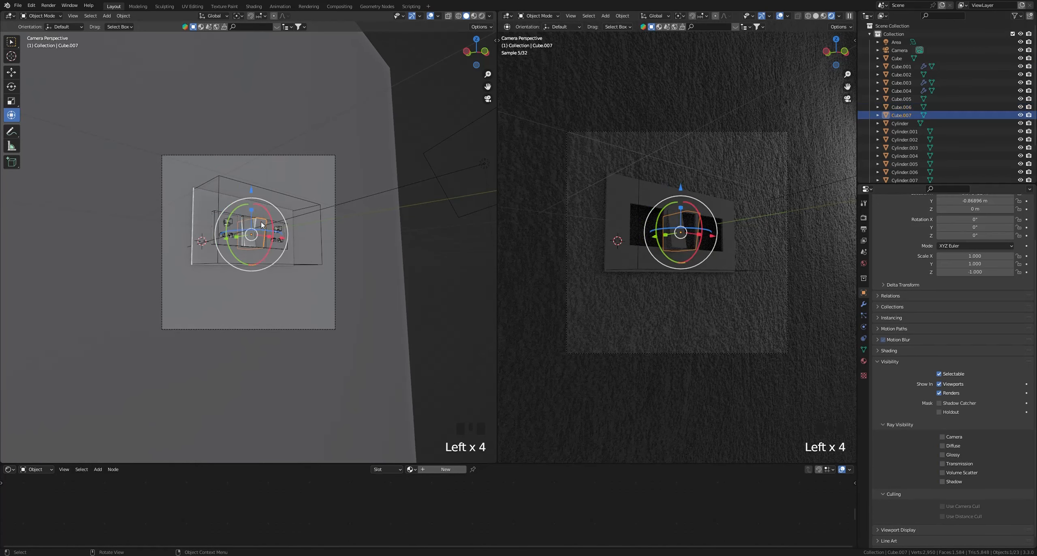
left_click_drag(942, 438, 944, 477)
Enable all six ray visibility options, from Camera to Shadow, for the two socket plates Cube.003 and Cube.004
scroll(251, 244, "up", 4)
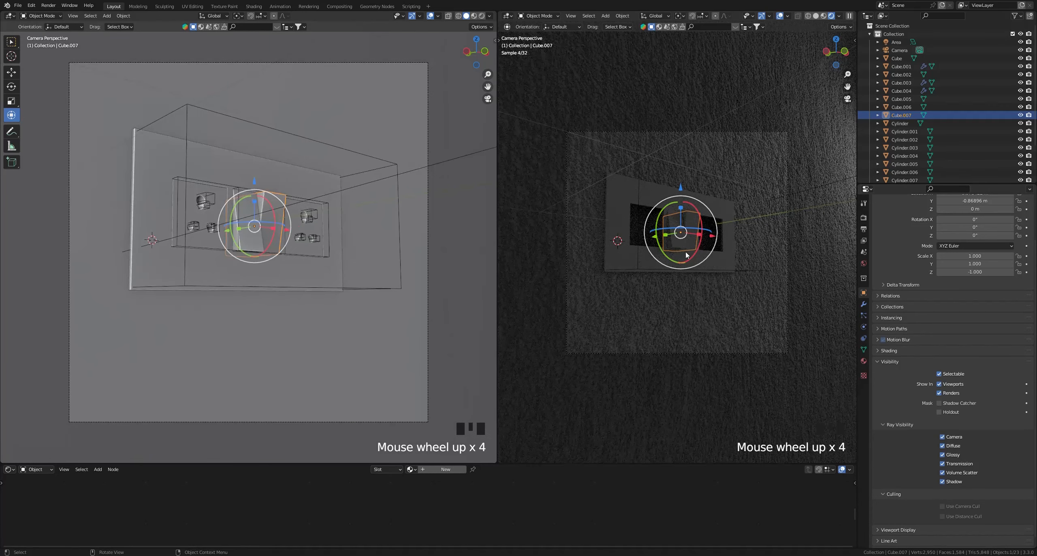
scroll(682, 226, "up", 2)
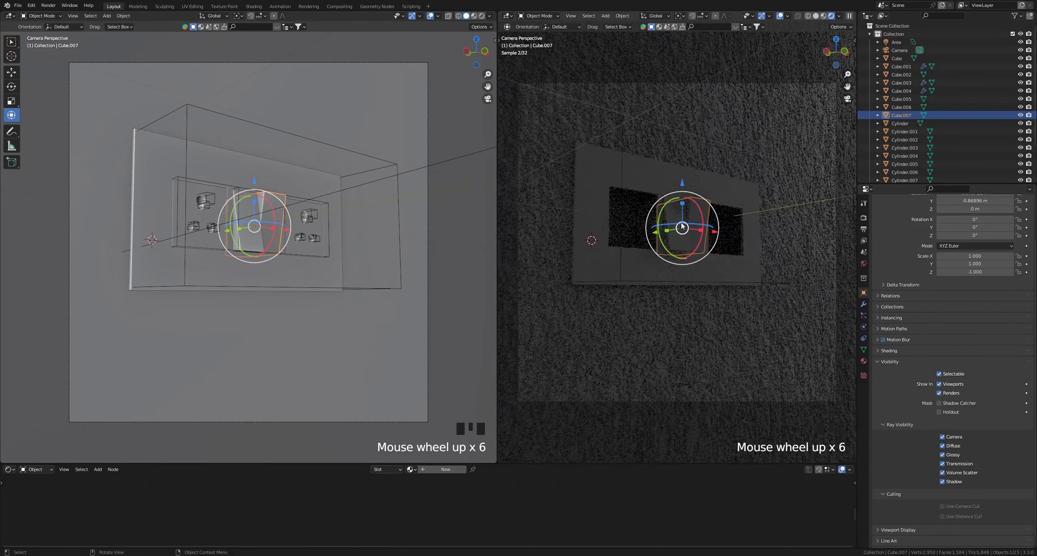
middle_click_drag(266, 222, 251, 233)
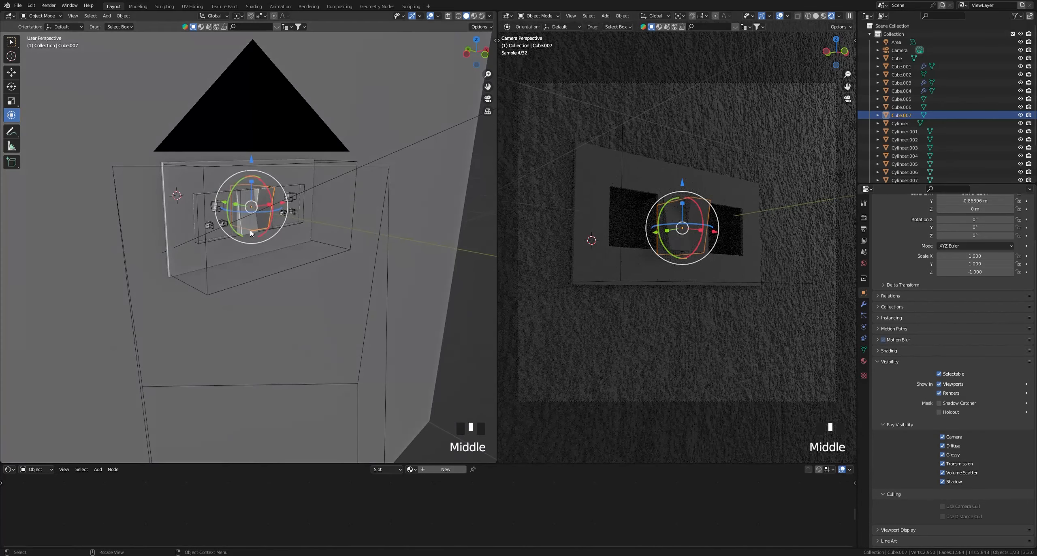
left_click(204, 216)
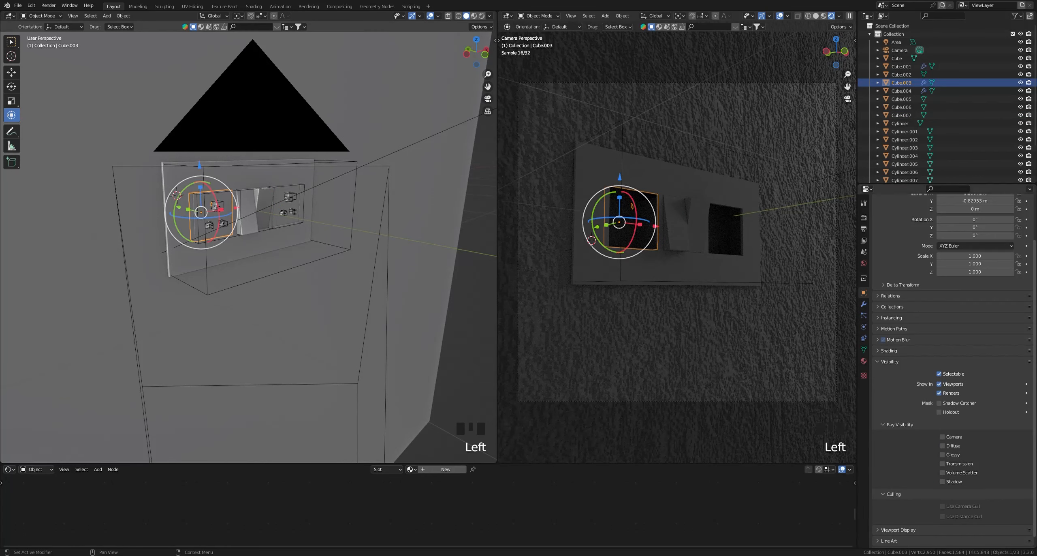
left_click_drag(943, 437, 946, 492)
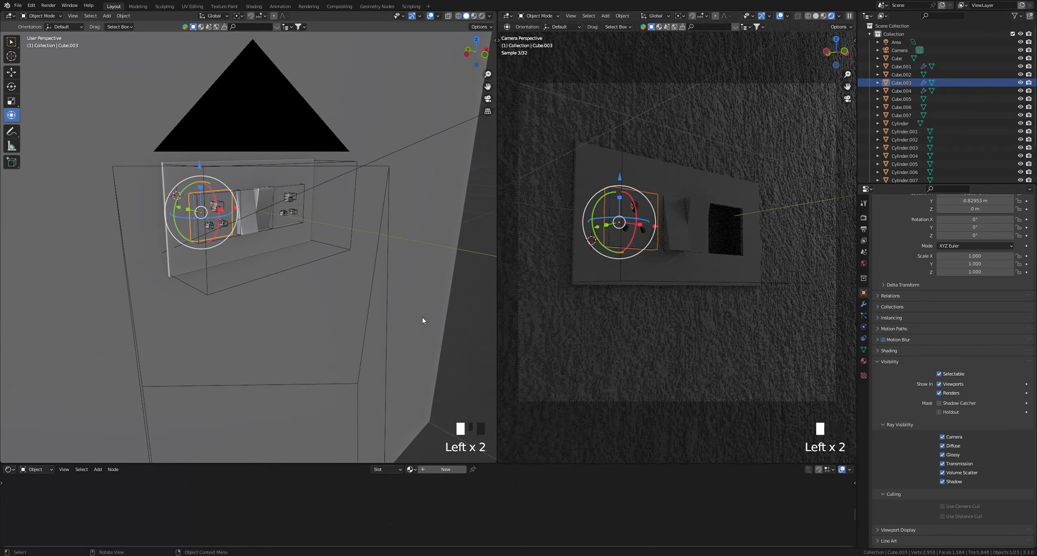
scroll(290, 265, "up", 4)
middle_click_drag(307, 235, 334, 198)
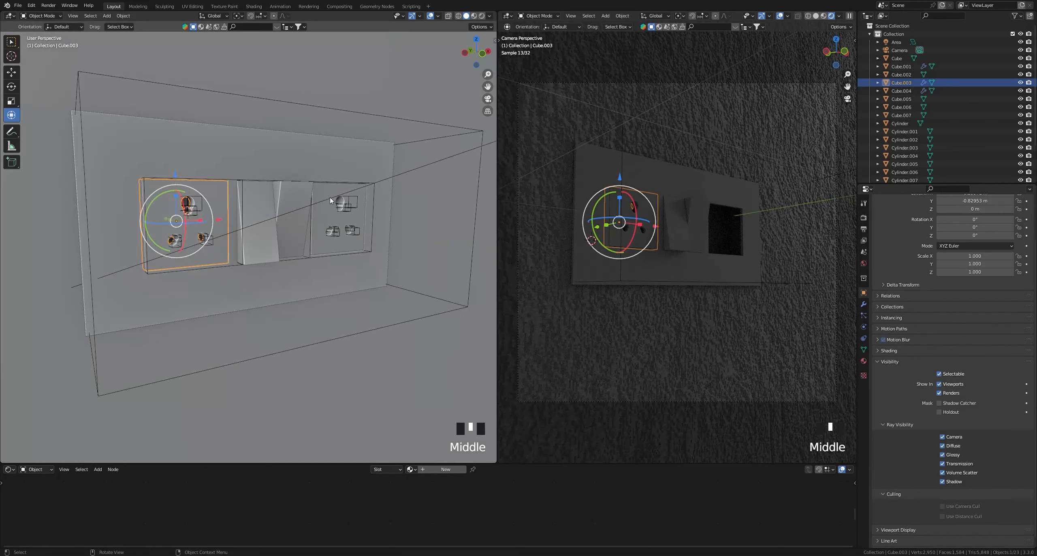
left_click(334, 200)
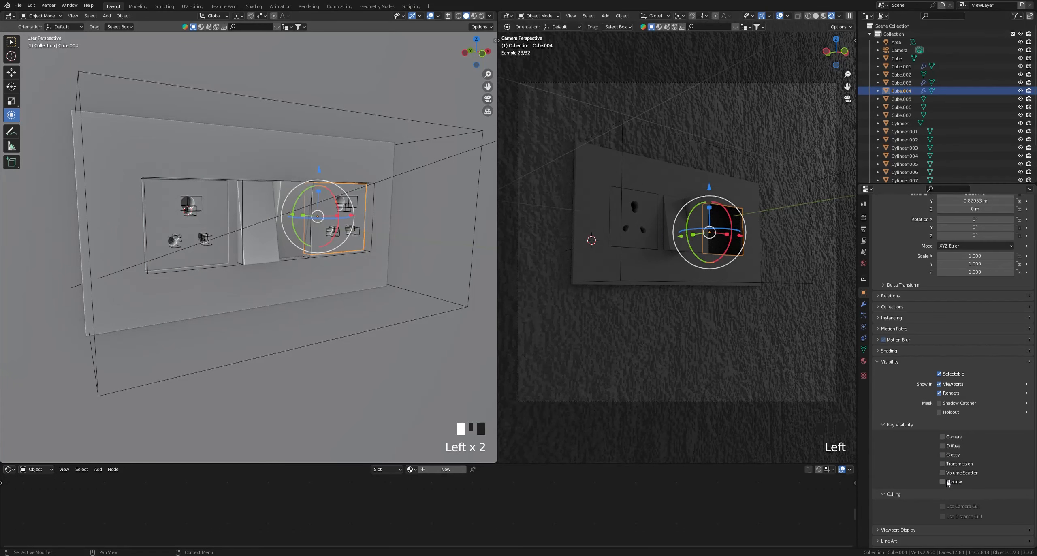
left_click(943, 437)
left_click_drag(945, 454, 931, 475)
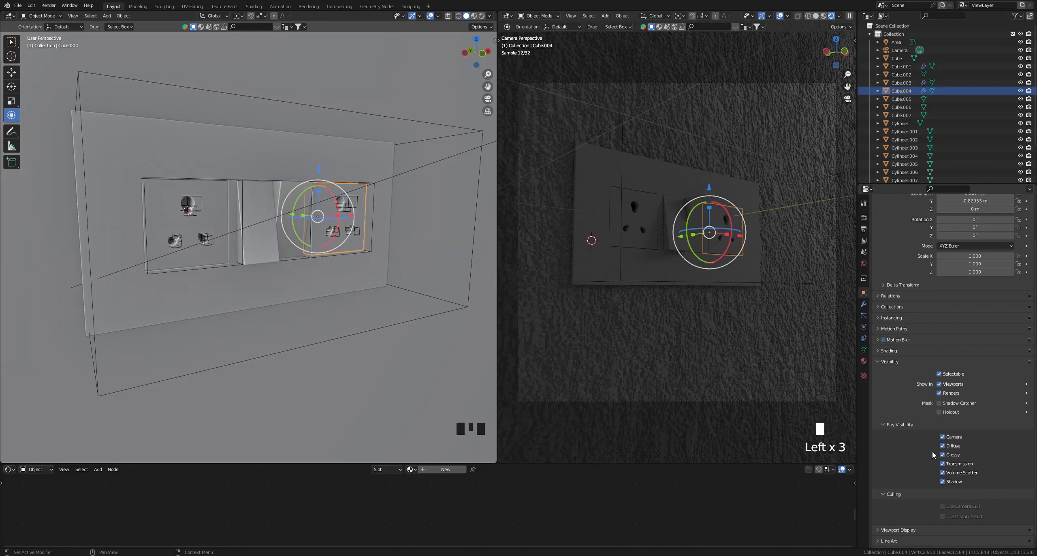
Select the area light beside the wall and raise its power to 500 W
left_click(822, 300)
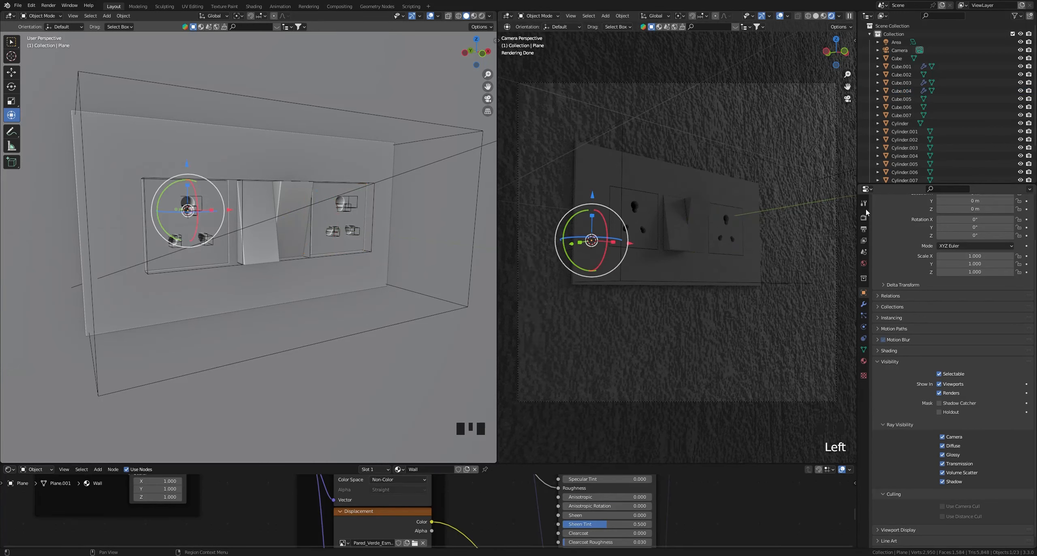
left_click(864, 203)
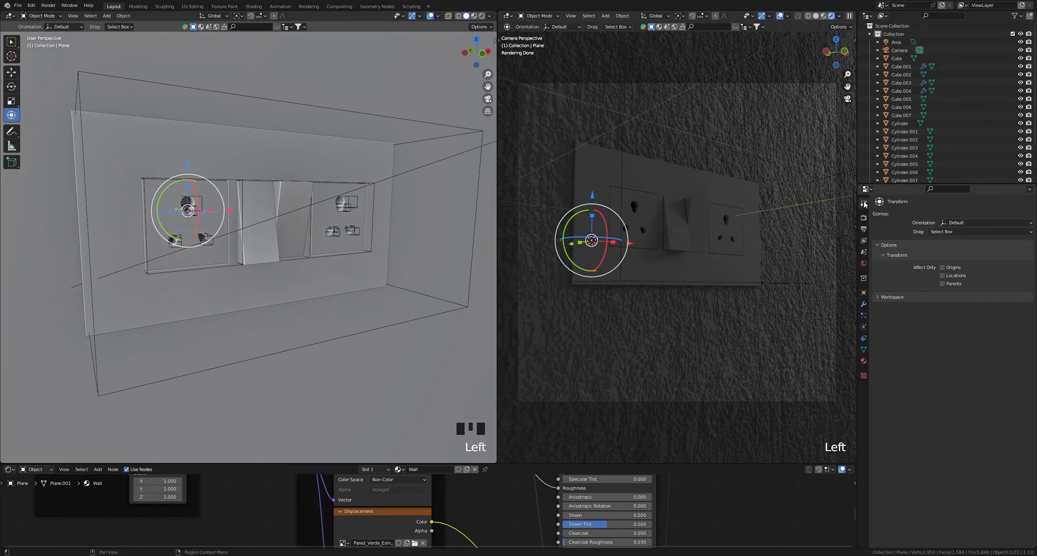
scroll(308, 214, "down", 3)
middle_click_drag(308, 214, 341, 215, "shift")
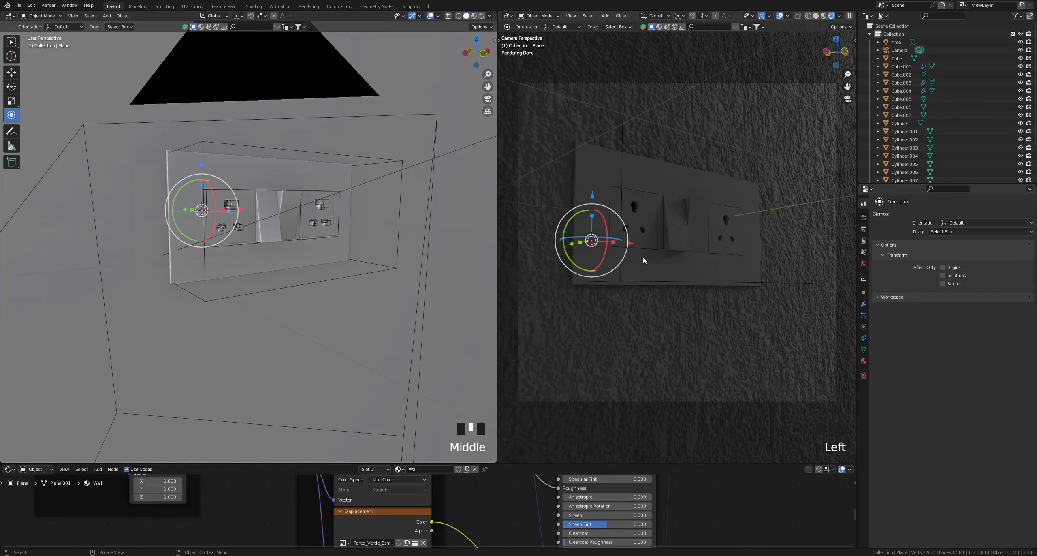
left_click_drag(519, 464, 519, 429)
scroll(285, 225, "down", 6)
middle_click_drag(286, 225, 379, 200, "shift")
left_click(381, 197)
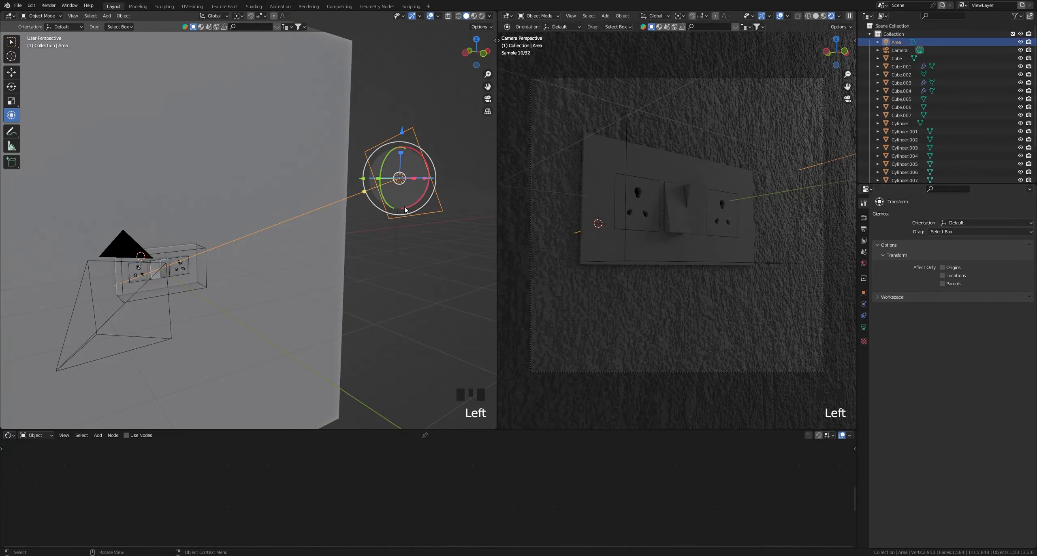
left_click(864, 326)
left_click(991, 273)
type("500")
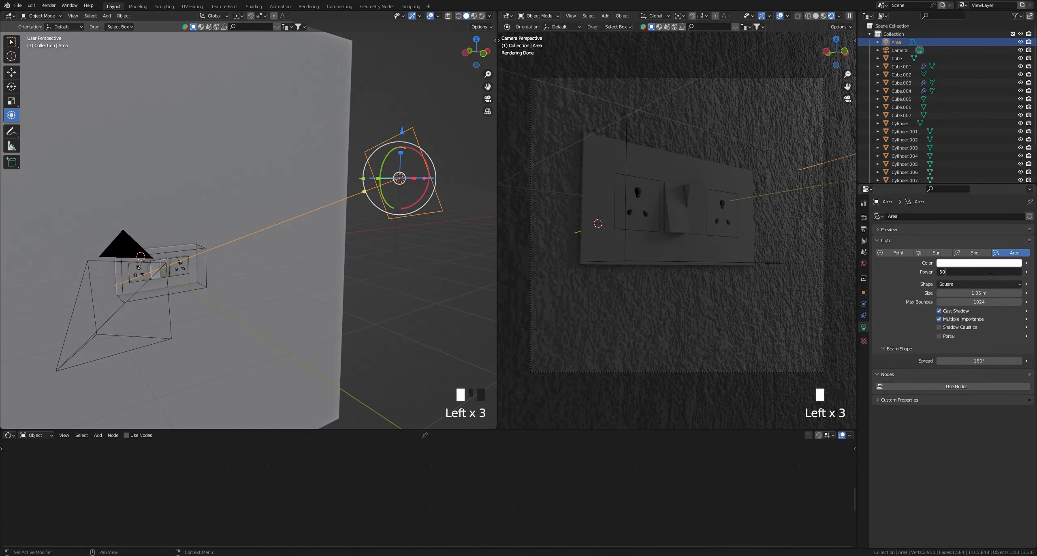
key("Return")
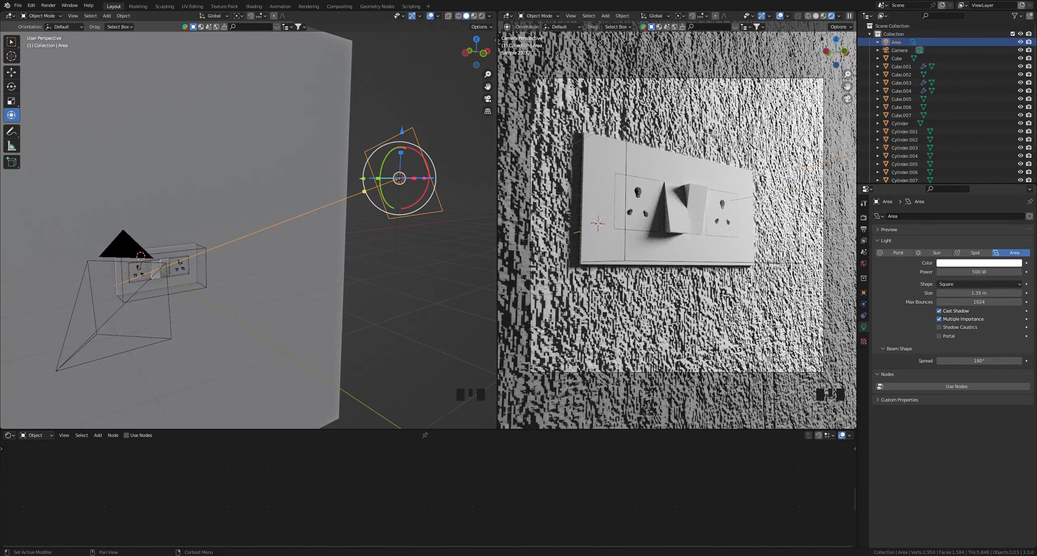
Reduce the area light's power to 400 W
left_click(978, 273)
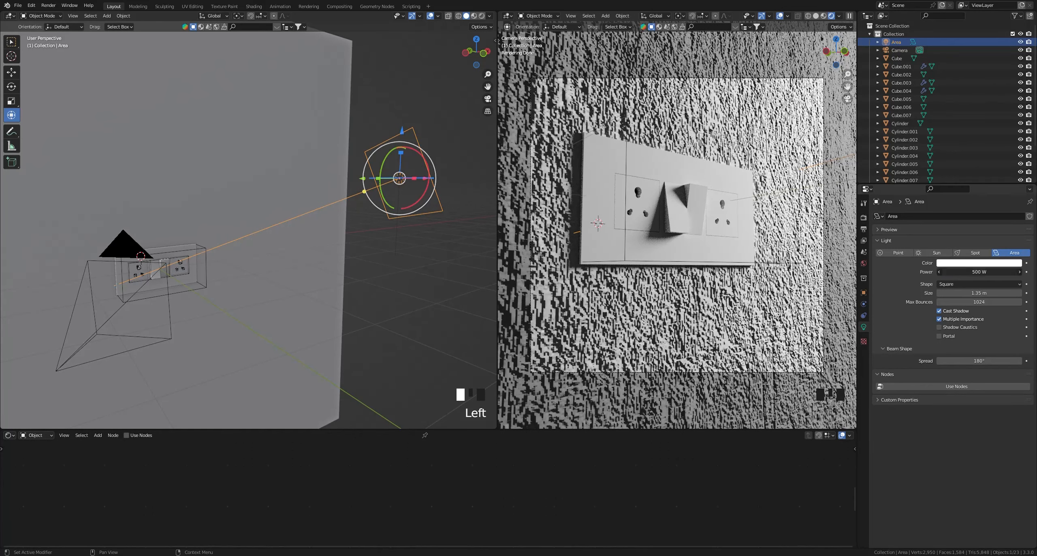
type("400")
key("KP_Enter")
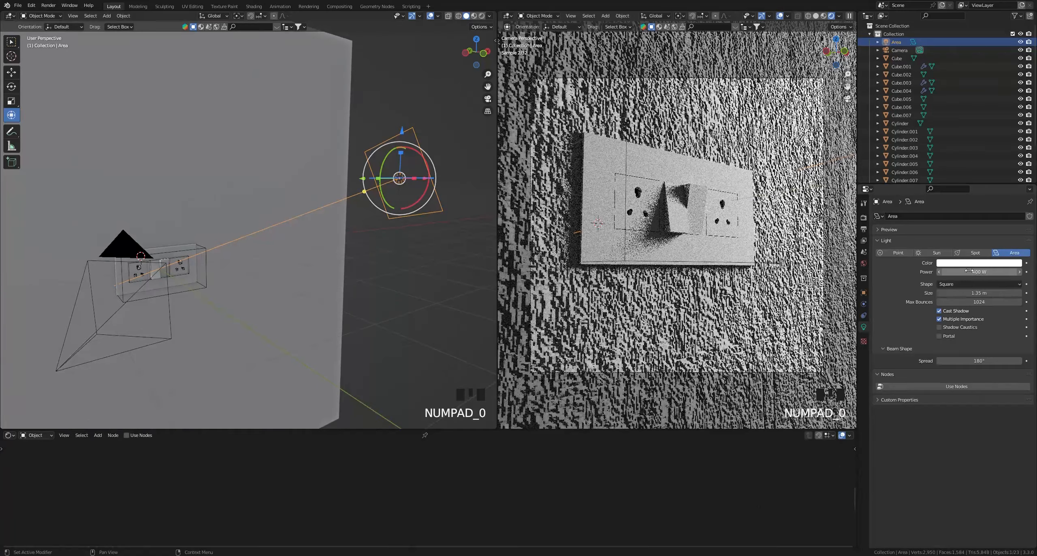
Select the wall plane and enlarge the shader editor to show its Wall material's mapping, texture and shader nodes
scroll(208, 257, "down", 2)
middle_click_drag(279, 256, 278, 296)
left_click(197, 181)
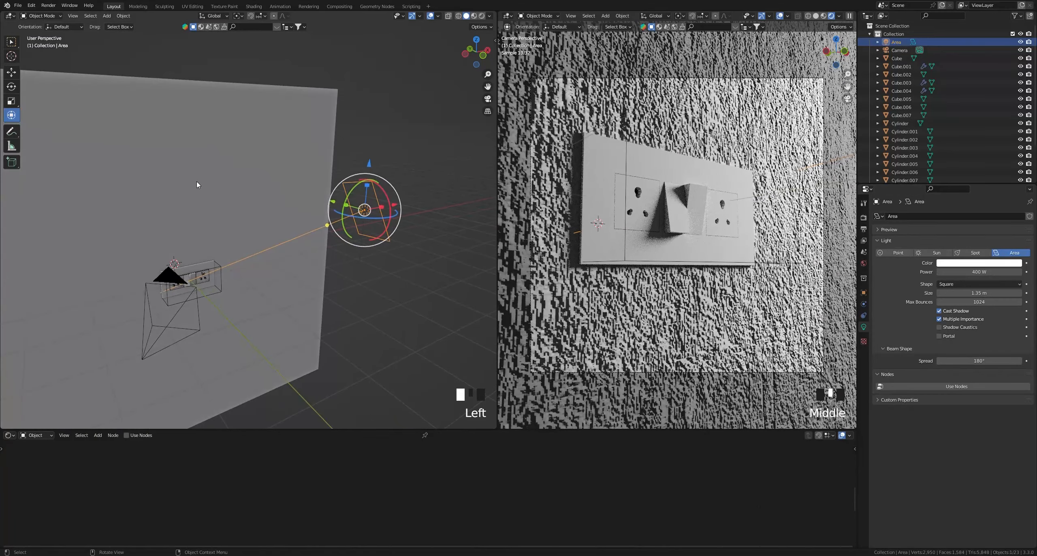
left_click_drag(331, 433, 332, 262)
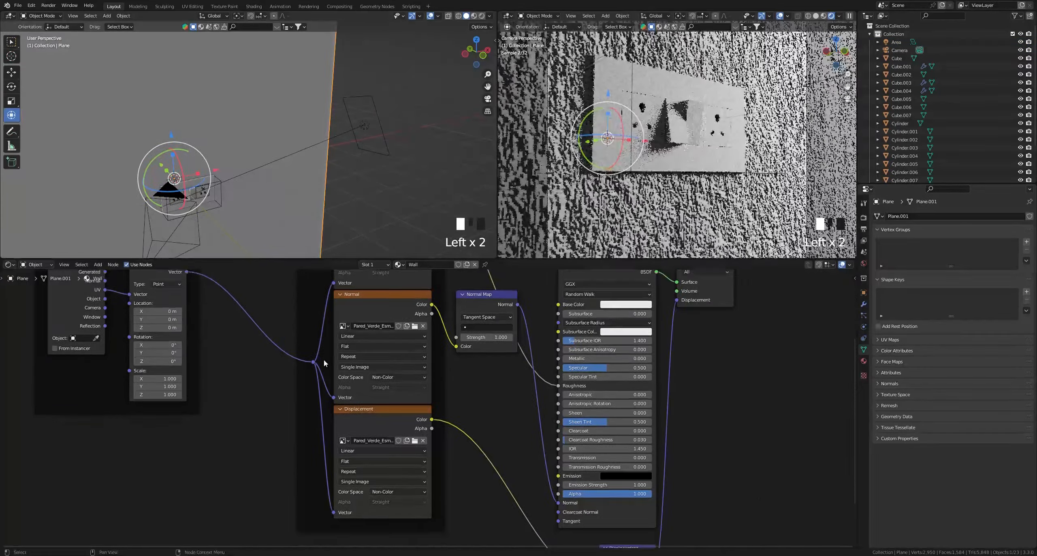
scroll(314, 343, "down", 4)
middle_click_drag(315, 343, 295, 412, "shift")
middle_click_drag(675, 402, 683, 394, "shift")
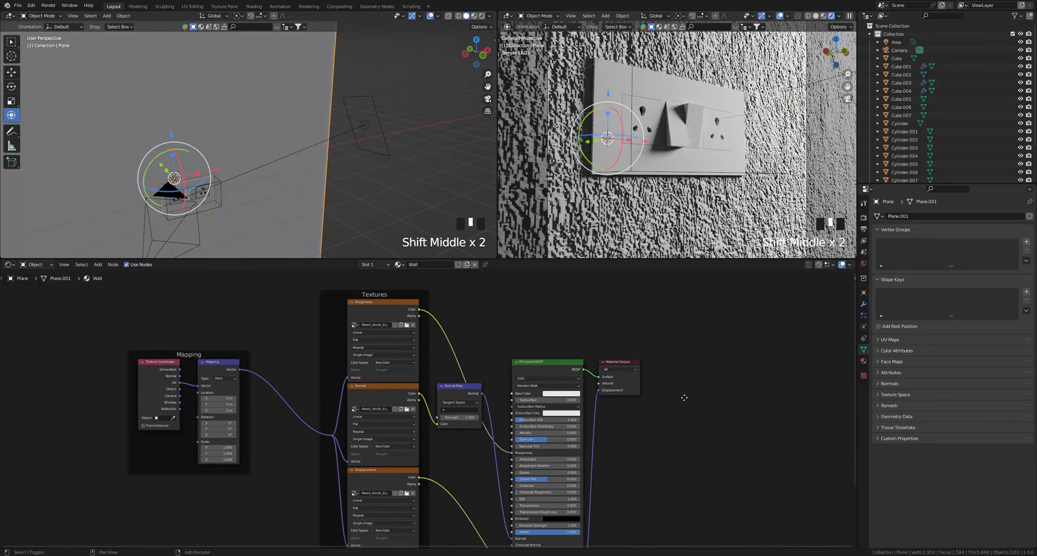
middle_click_drag(671, 353, 701, 392, "shift")
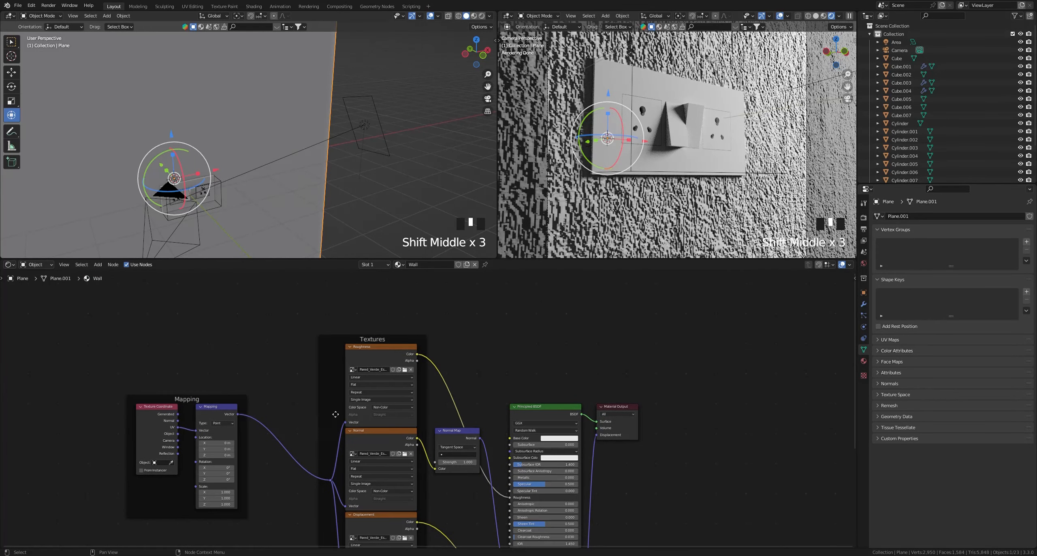
Duplicate the Roughness image texture above the original in the Textures frame and feed it the shared mapping vector
left_click(375, 370)
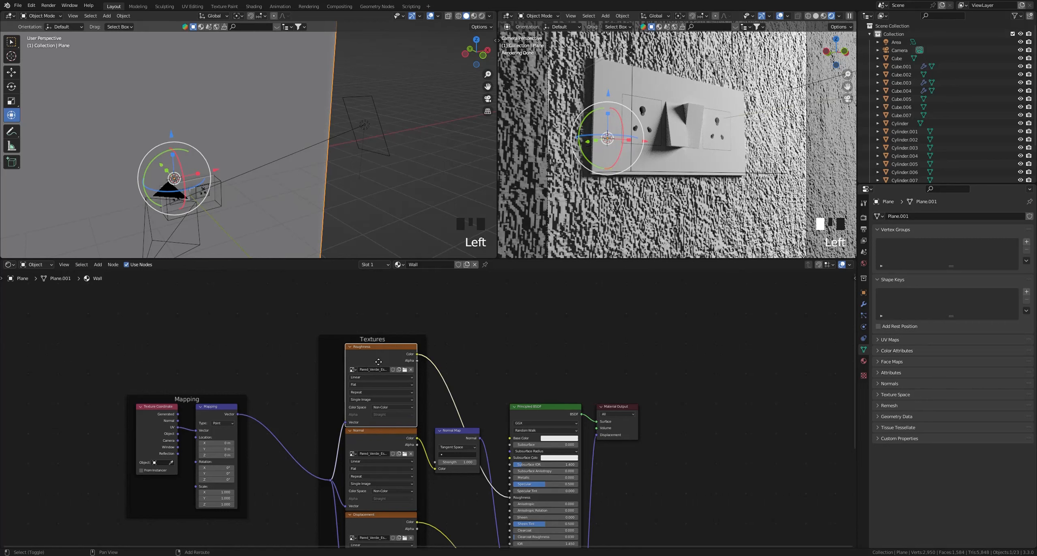
key("shift+d")
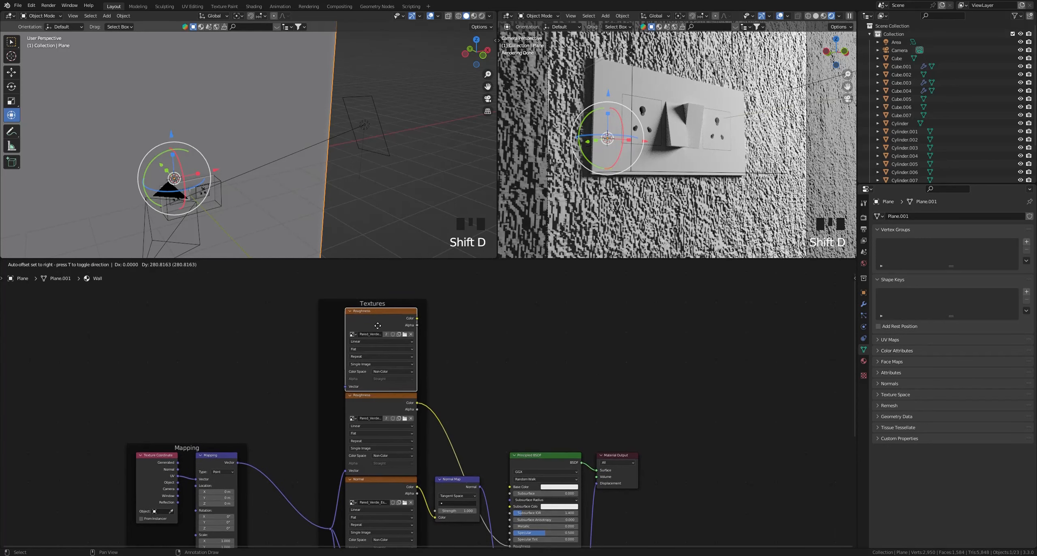
left_click(377, 329)
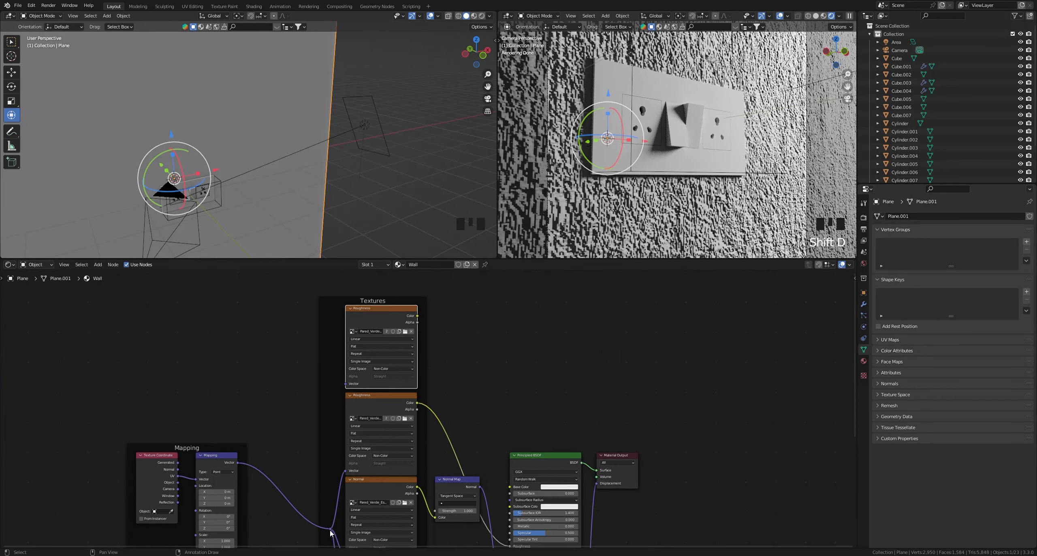
left_click_drag(330, 528, 345, 383)
Load the green wall's Pared_Verde color image, in sRGB color space, into the duplicated texture node
scroll(386, 371, "up", 3)
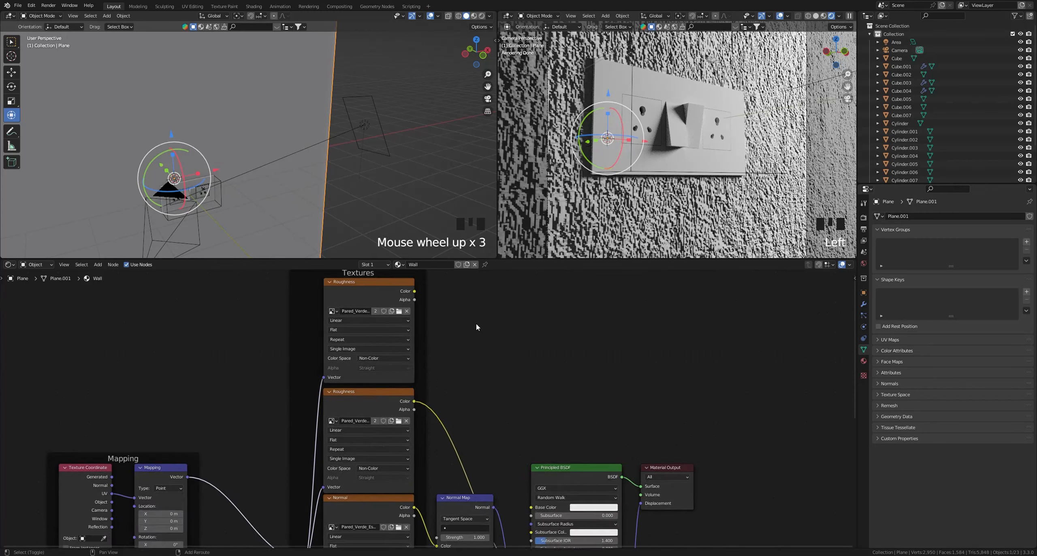
middle_click_drag(480, 324, 423, 365, "shift")
left_click(413, 363)
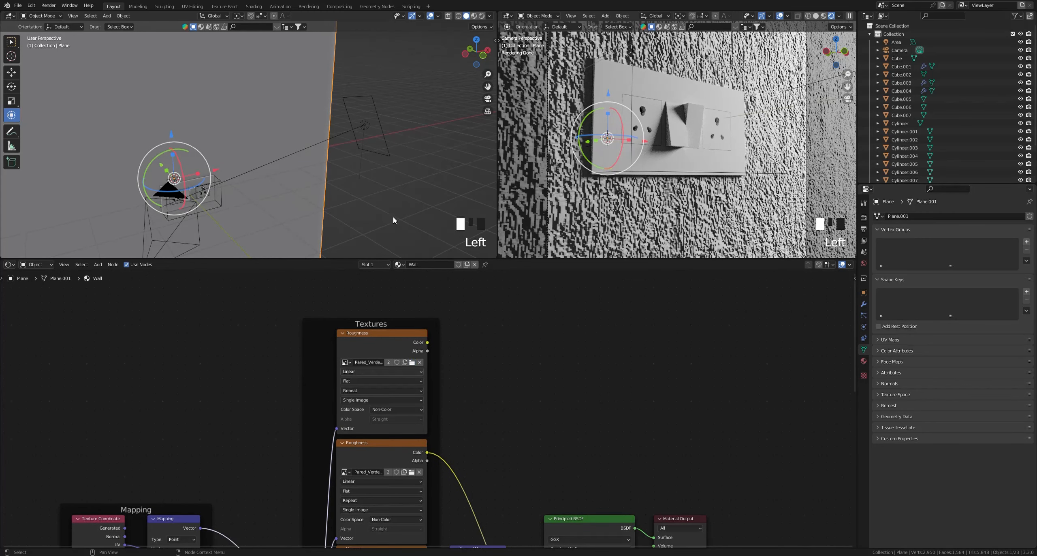
double_click(354, 156)
scroll(425, 410, "up", 1)
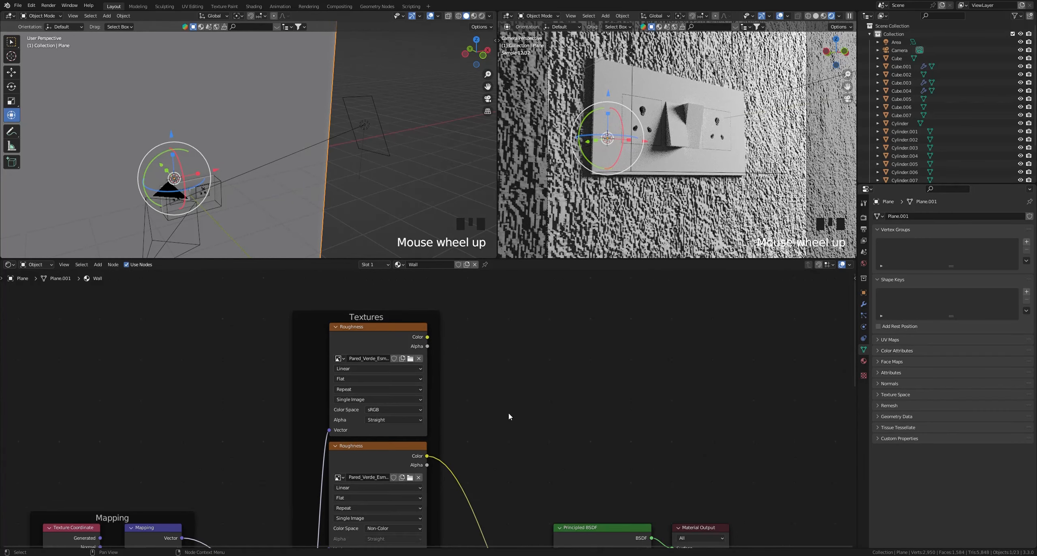
Connect the Color output of the new texture node to the Principled BSDF's Base Color
scroll(507, 413, "down", 2)
middle_click_drag(506, 412, 474, 332, "shift")
scroll(470, 333, "down", 1)
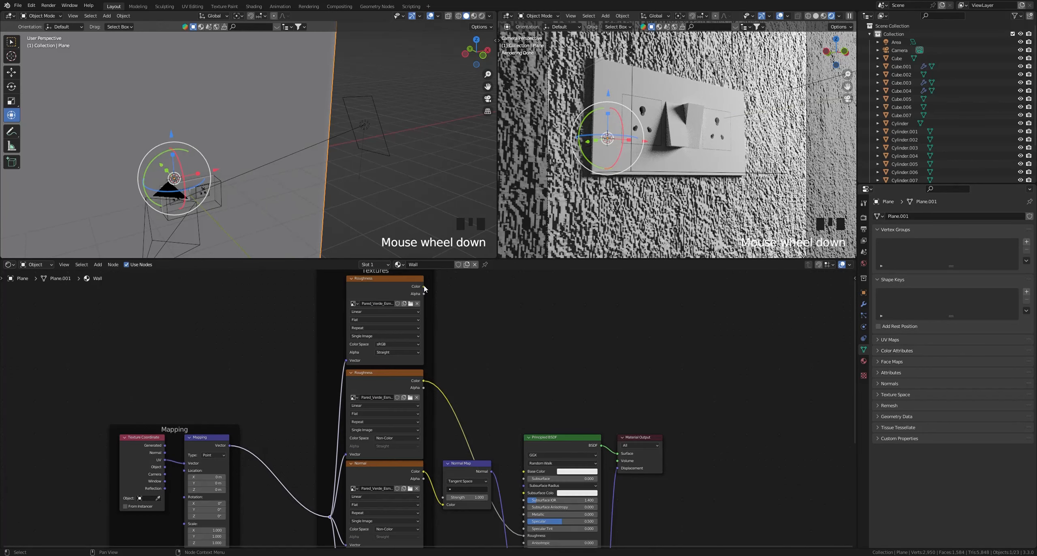
left_click_drag(424, 286, 524, 472)
middle_click_drag(543, 405, 569, 361, "shift")
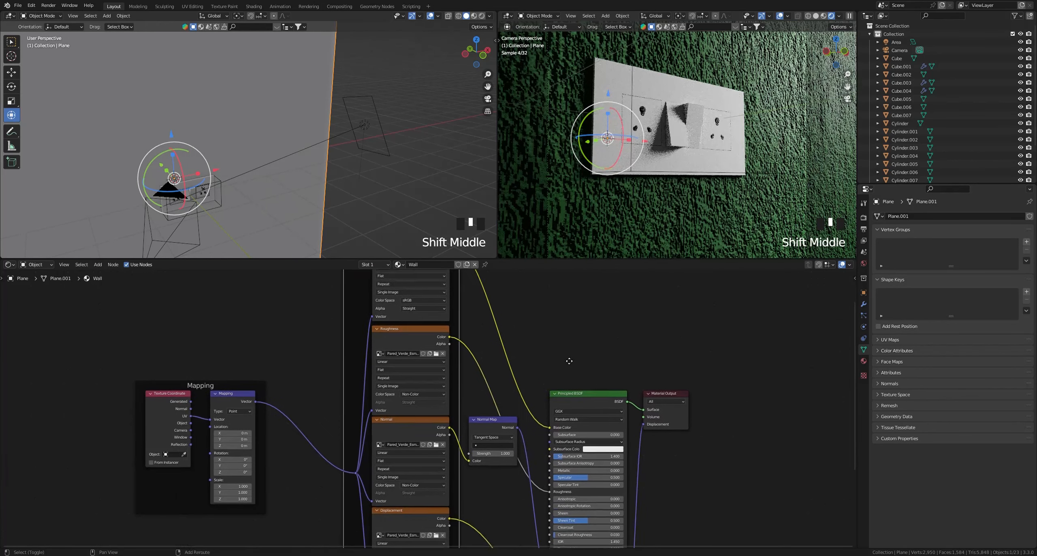
Set the X, Y and Z scale of the wall material's Mapping node to 5
middle_click_drag(652, 477, 687, 390, "shift")
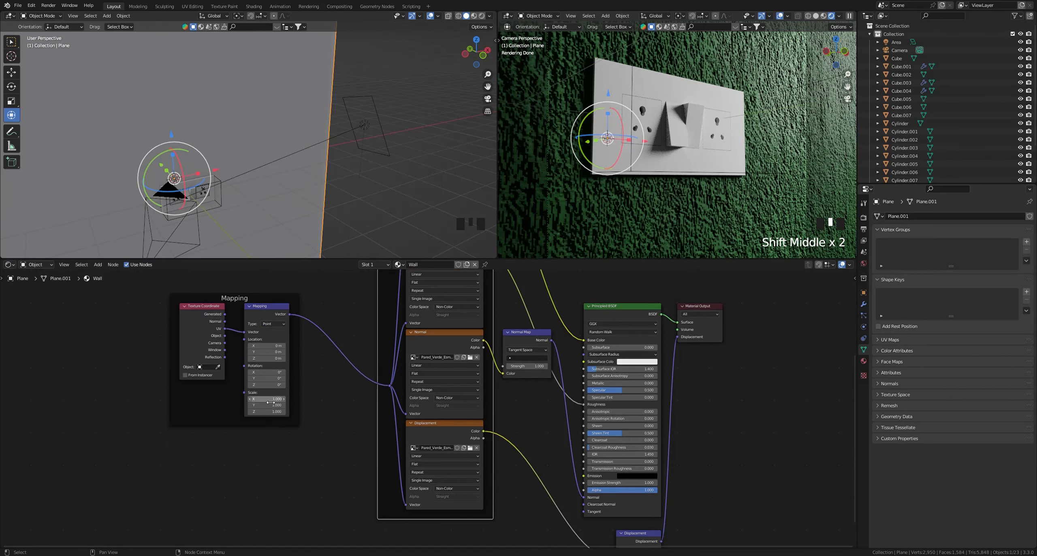
left_click_drag(285, 400, 273, 420)
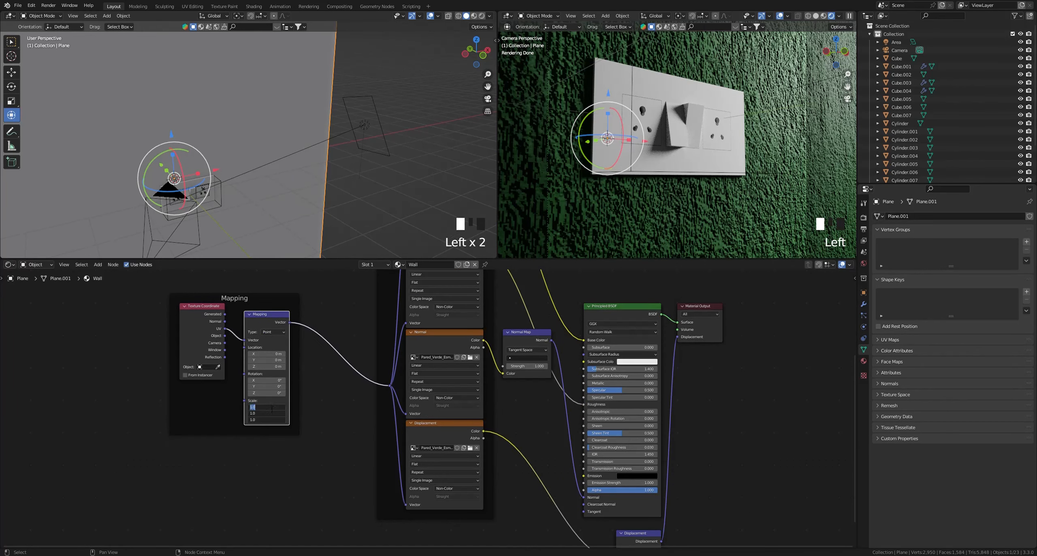
type("5")
key("Return")
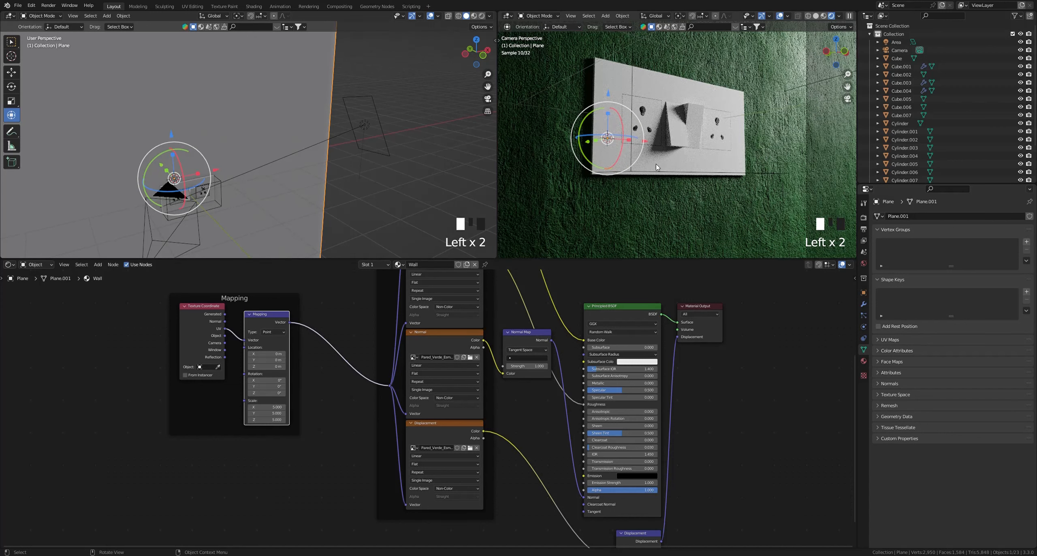
Set the Scale of the wall material's Displacement node to 0.001
scroll(709, 389, "up", 2)
middle_click_drag(709, 389, 707, 377, "shift")
scroll(706, 376, "up", 1)
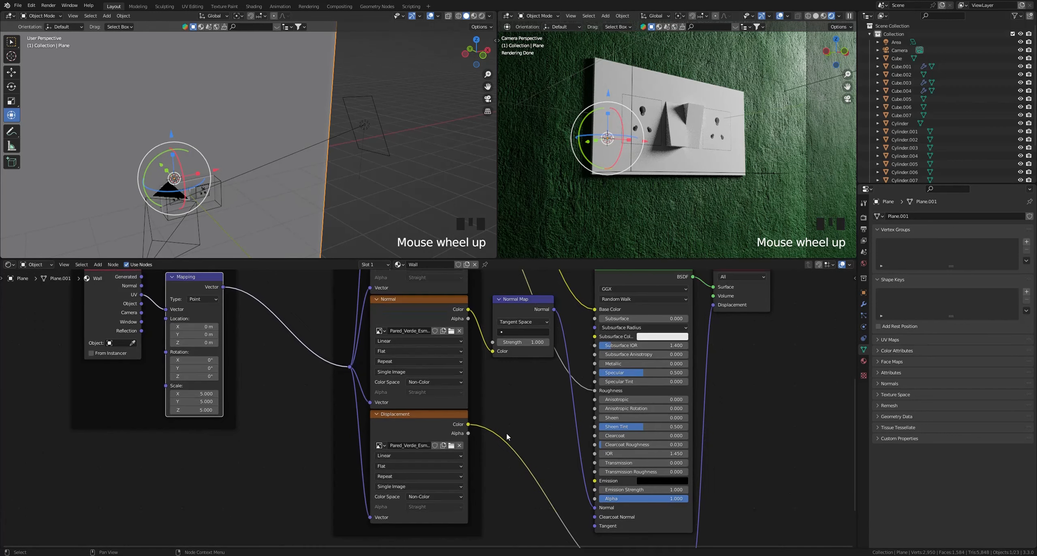
middle_click_drag(514, 380, 462, 370, "shift")
middle_click_drag(466, 442, 456, 416, "shift")
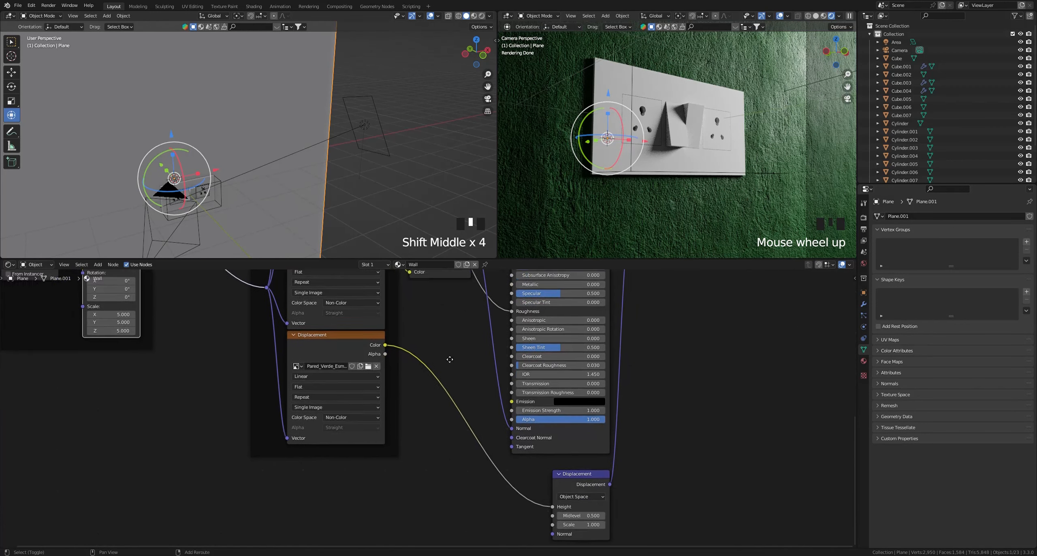
middle_click_drag(509, 463, 499, 517, "shift")
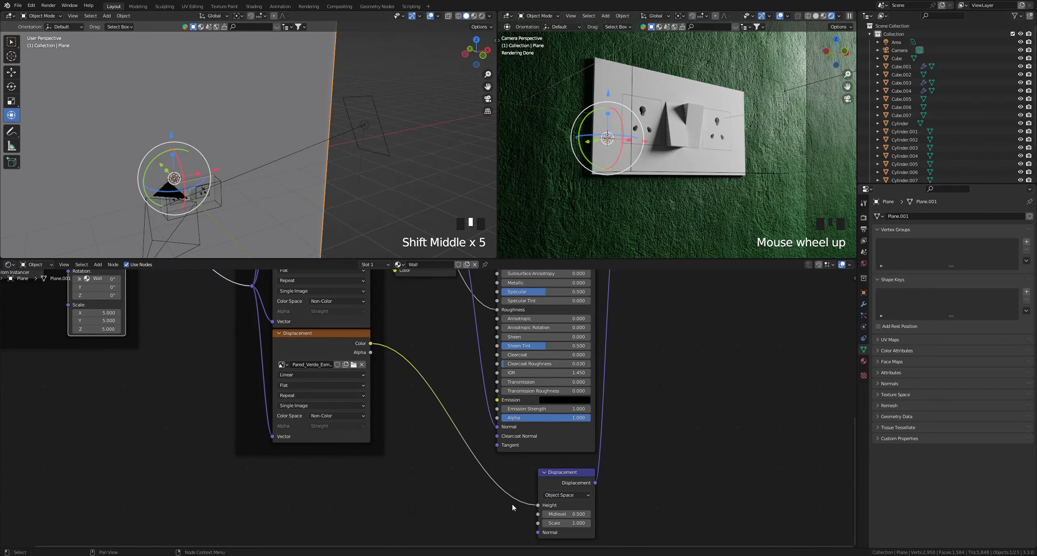
left_click(579, 523)
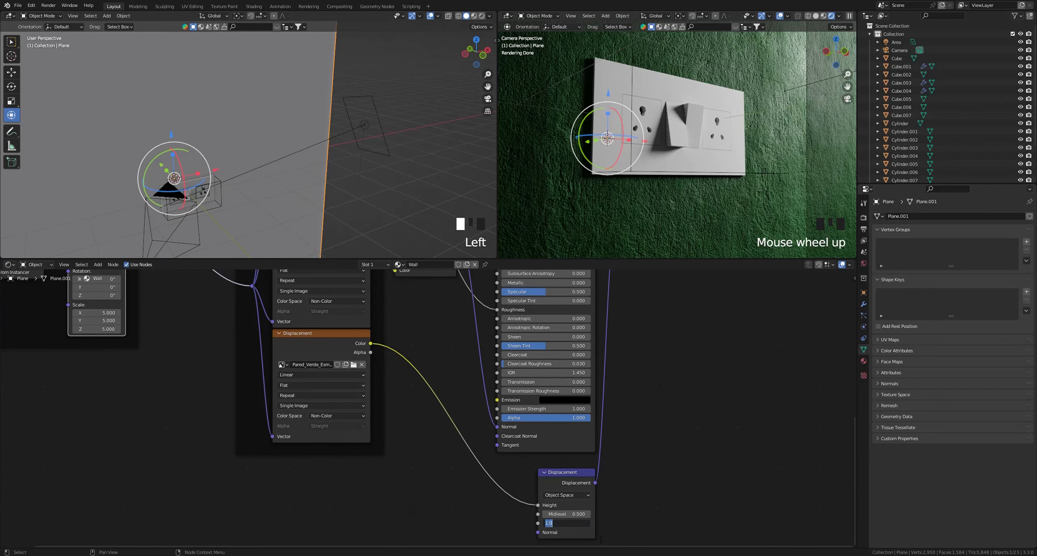
left_click(601, 540)
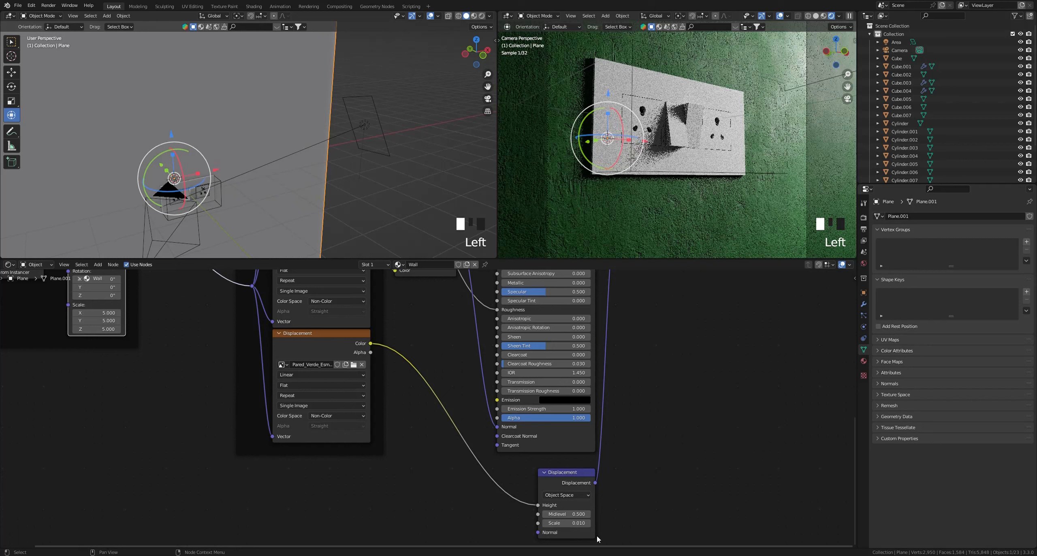
left_click(577, 526)
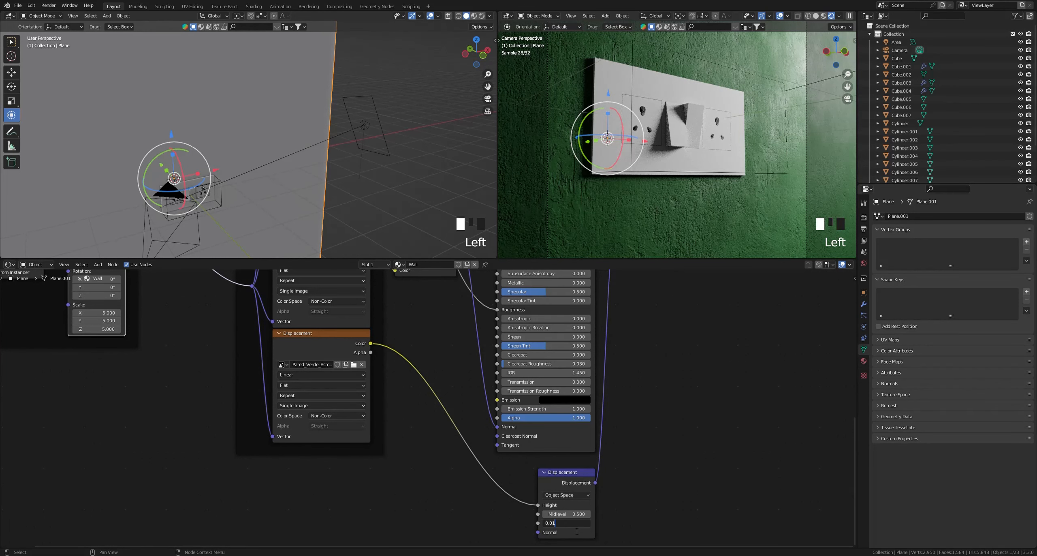
key("Left")
type("0")
left_click(575, 531)
Insert a Hue Saturation Value node between the wall's color texture and the Principled BSDF's Base Color
middle_click_drag(683, 377, 694, 424, "shift")
middle_click_drag(440, 359, 439, 427, "shift")
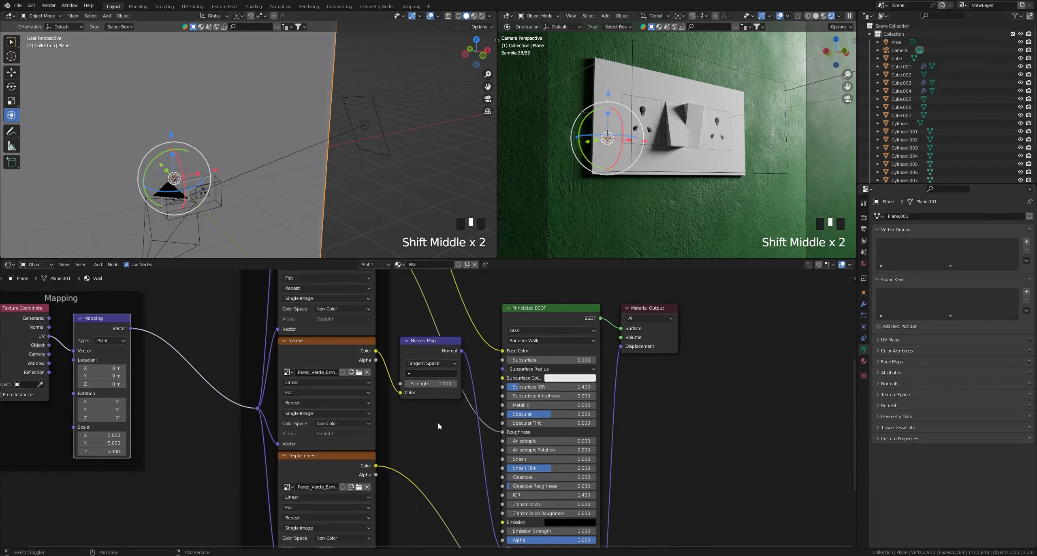
middle_click_drag(184, 429, 275, 439, "shift")
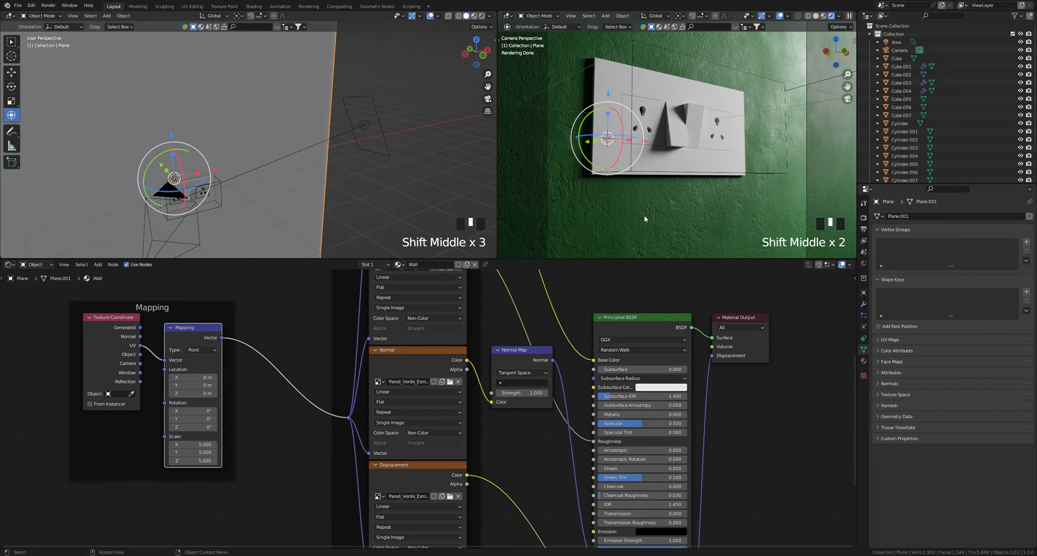
scroll(699, 385, "down", 2)
middle_click_drag(720, 418, 716, 503, "shift")
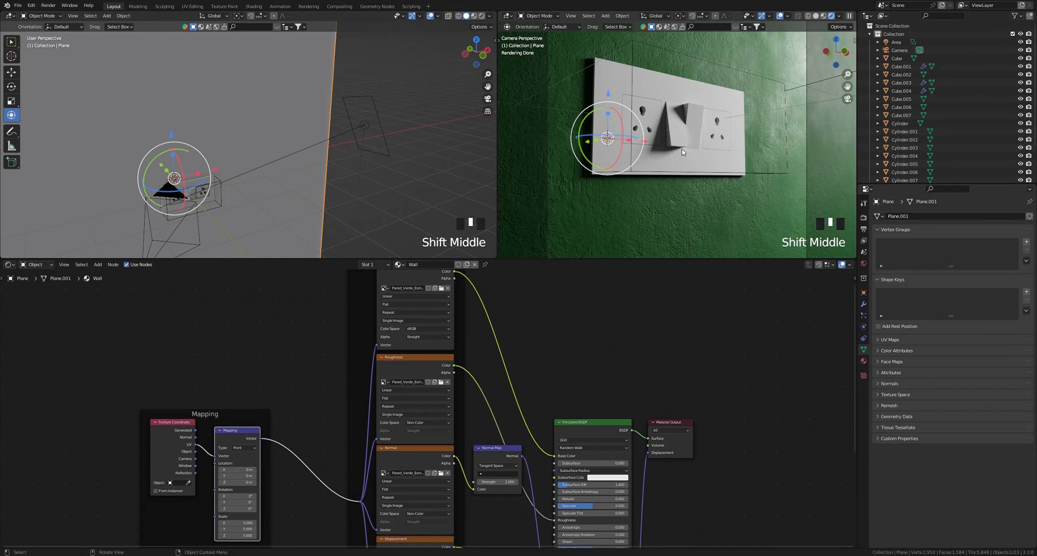
middle_click_drag(624, 347, 644, 397, "shift")
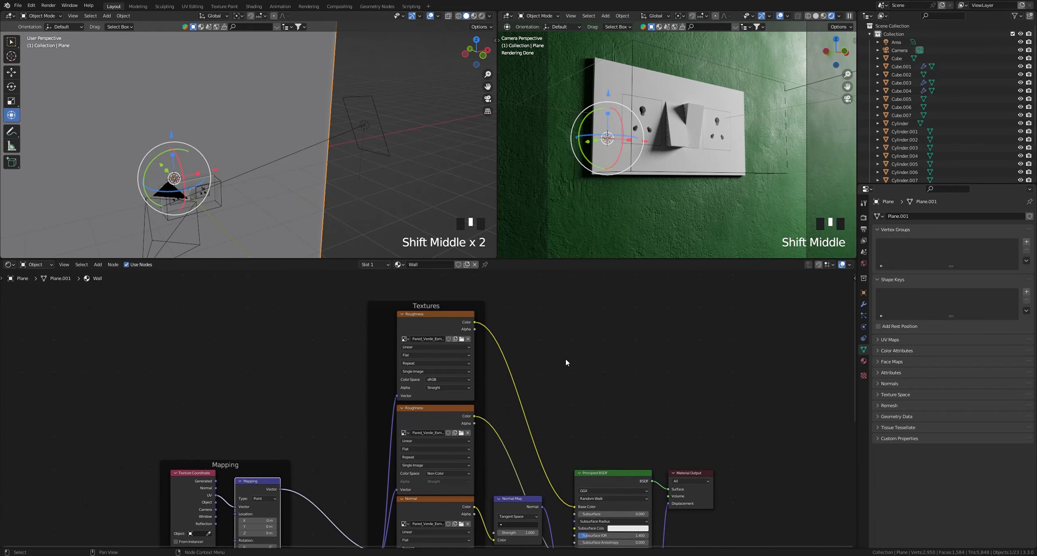
key("shift+a")
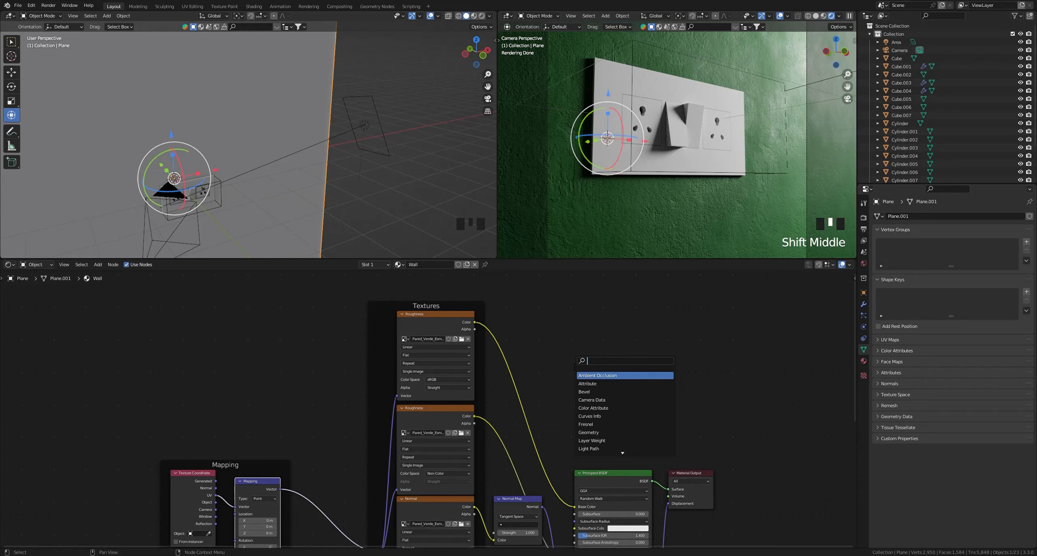
type("hue")
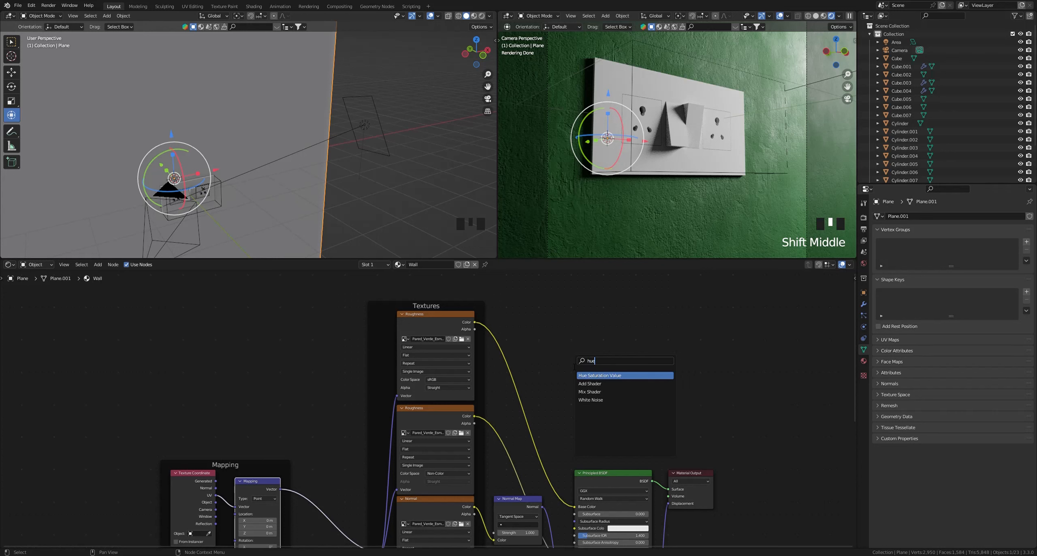
key("Return")
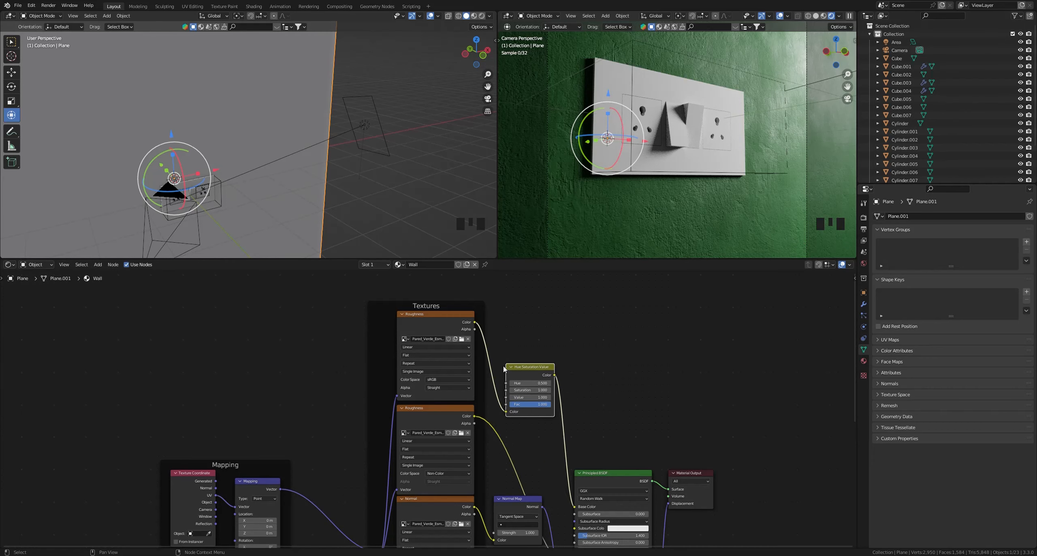
left_click(507, 372)
Set the Hue of the Hue Saturation Value node to 0.72
scroll(486, 385, "up", 8)
middle_click_drag(640, 353, 603, 390, "shift")
left_click_drag(604, 390, 575, 390)
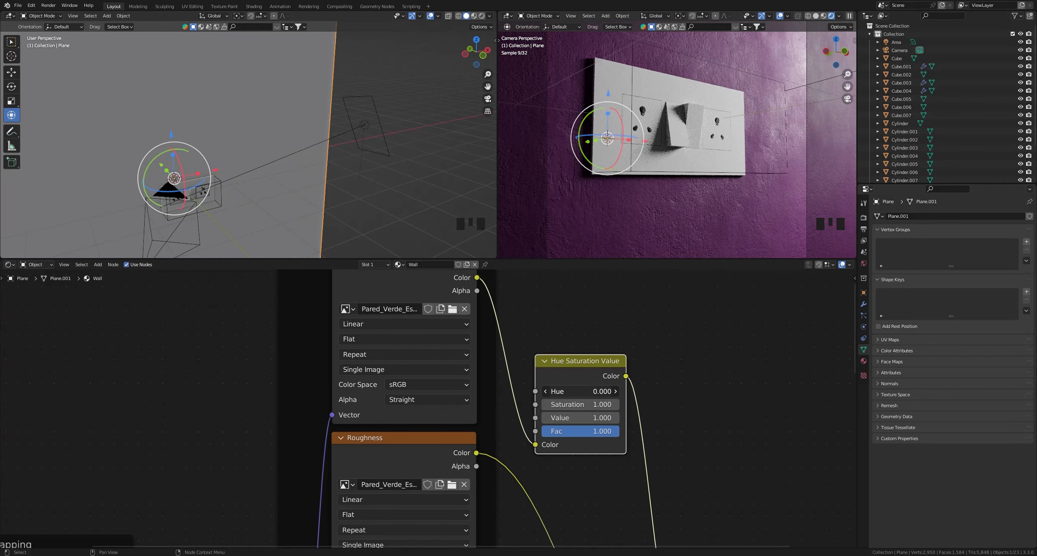
left_click_drag(581, 391, 610, 391, "ctrl")
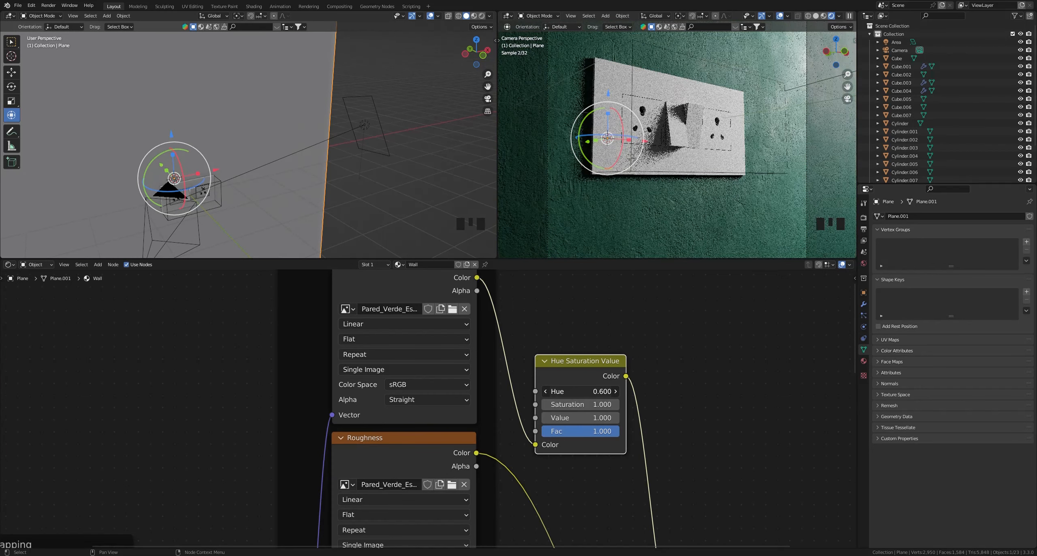
left_click(604, 391)
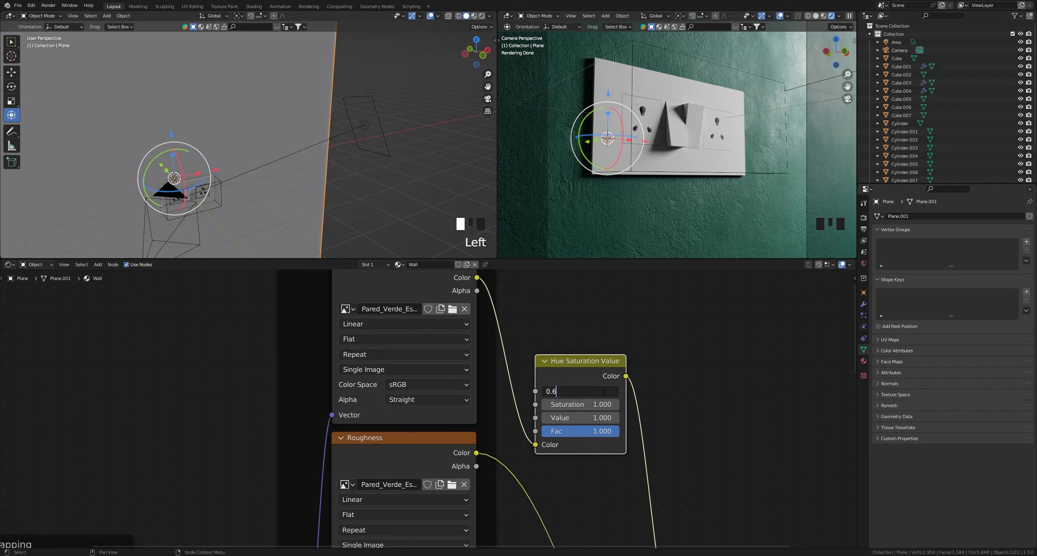
type("7")
key("Return")
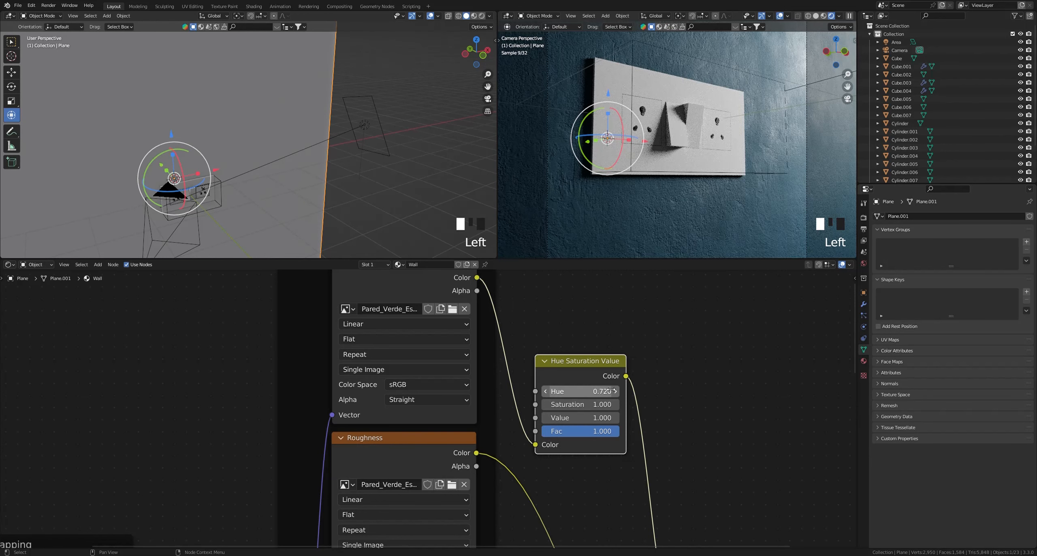
Enlarge the 3D viewports to show the whole camera frame and save the file
left_click_drag(624, 263, 624, 367)
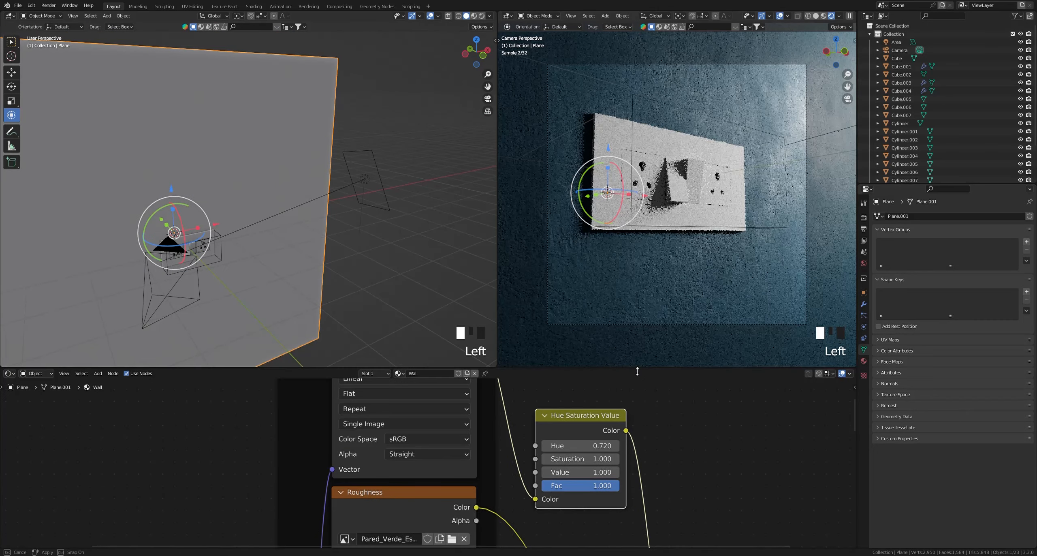
key("ctrl+s")
key("ctrl+s")
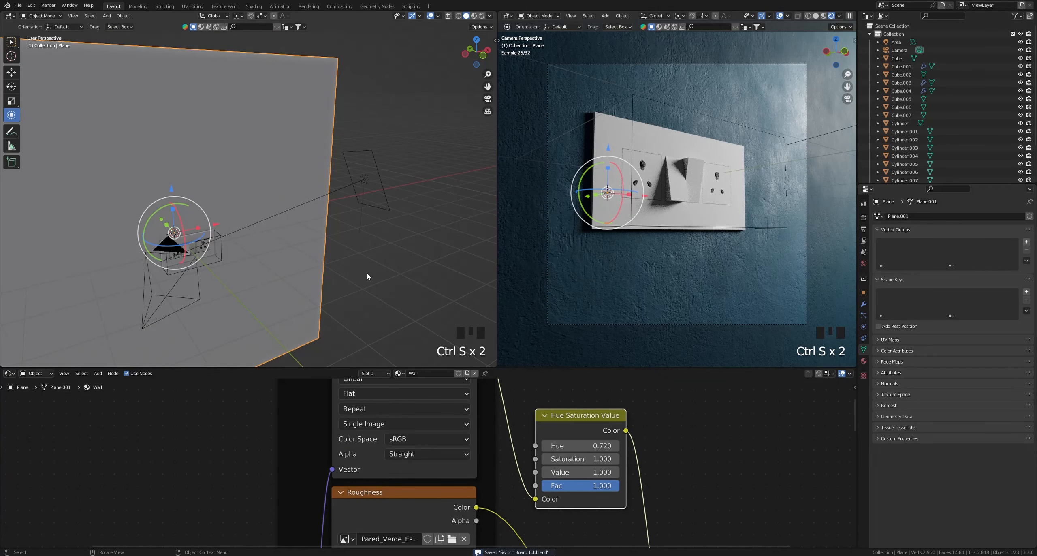
scroll(367, 274, "down", 3)
middle_click_drag(331, 262, 256, 202, "shift")
key("ctrl+s")
scroll(234, 256, "up", 4)
scroll(256, 203, "down", 3)
middle_click_drag(333, 202, 360, 216, "shift")
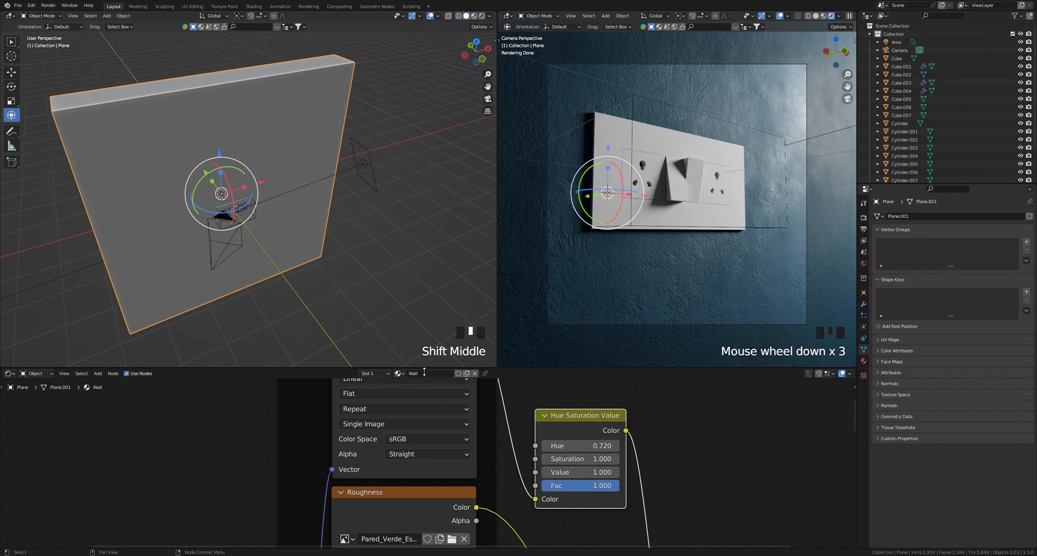
Select the socket's back plate and rename its material Switch Board, undoing the accidental duplicate of the material
left_click_drag(424, 367, 424, 197)
scroll(567, 288, "down", 1)
middle_click_drag(569, 292, 565, 351, "shift")
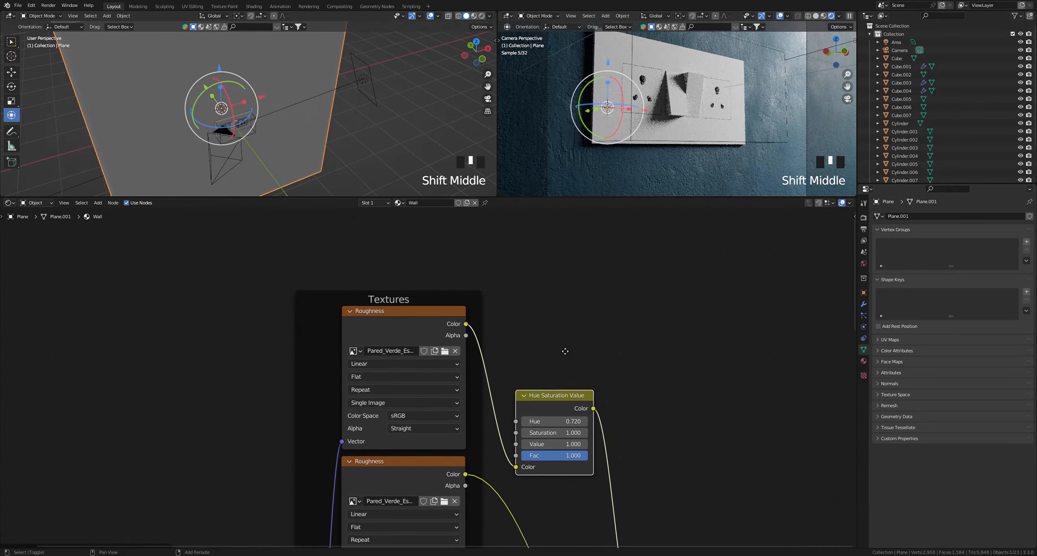
left_click(609, 52)
left_click(440, 204)
left_click(432, 209)
left_click(441, 204)
type("Swu")
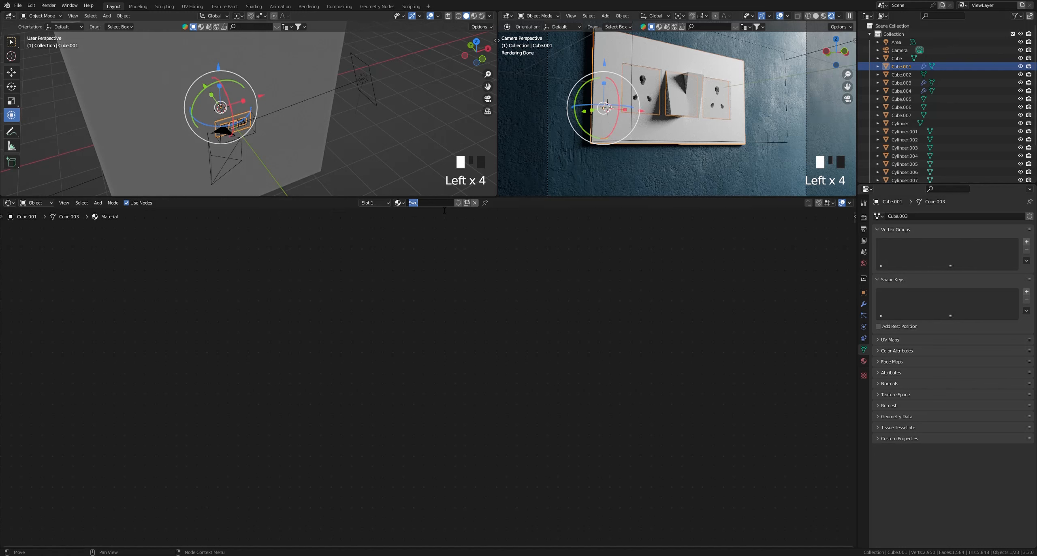
type("S")
key("ctrl+a")
type("S")
left_click(441, 207)
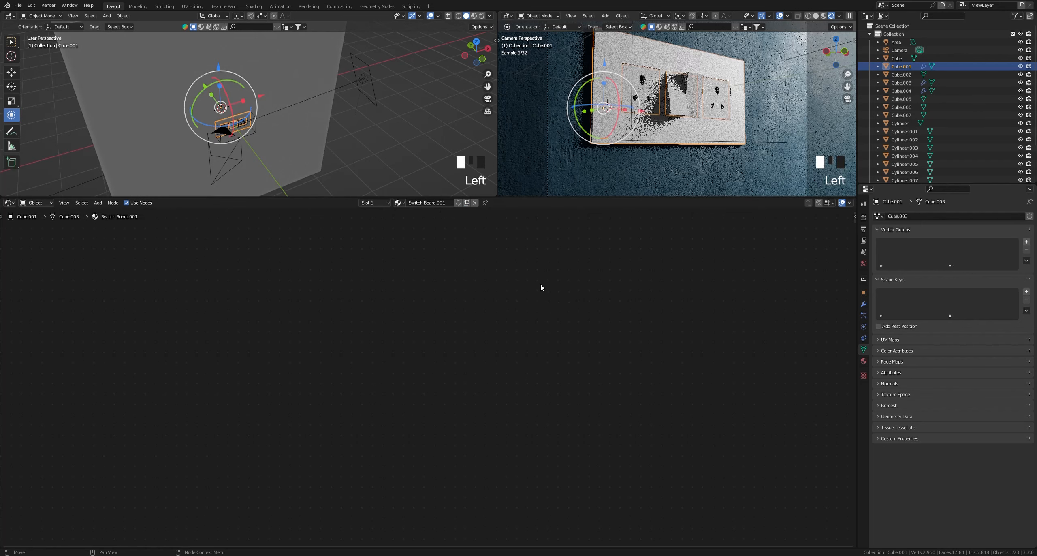
scroll(517, 265, "up", 3)
key("ctrl+z")
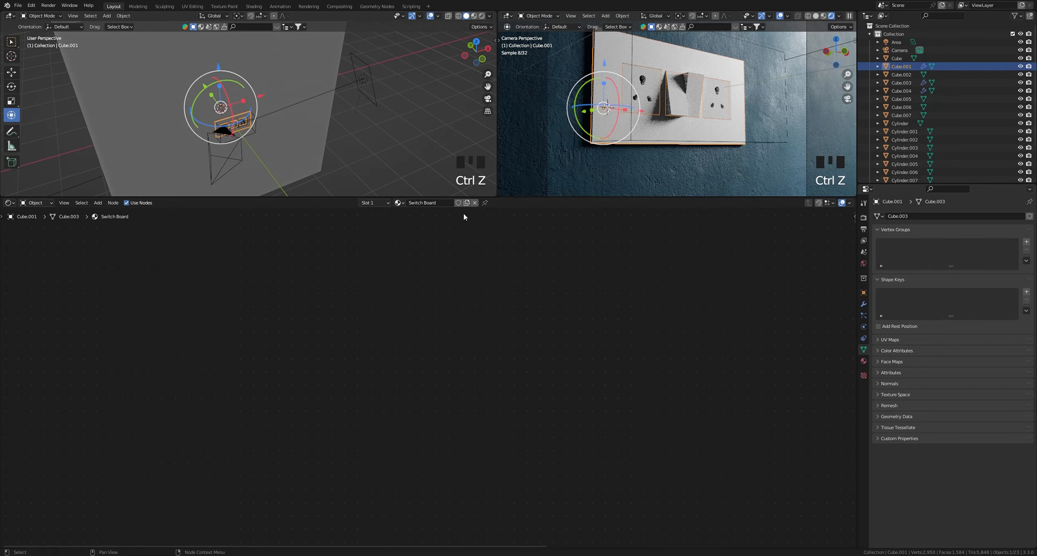
Frame the Principled BSDF and Material Output nodes of the Switch Board material in the node editor
middle_click_drag(479, 258, 389, 375, "shift")
scroll(408, 381, "down", 3)
scroll(581, 397, "down", 3)
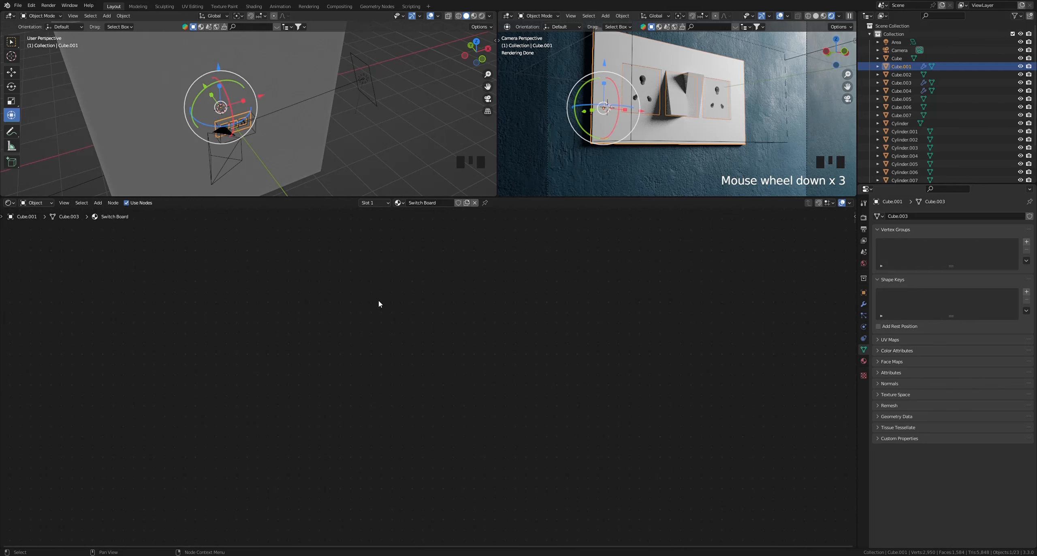
key("KP_Decimal")
left_click(478, 361)
scroll(495, 361, "up", 2)
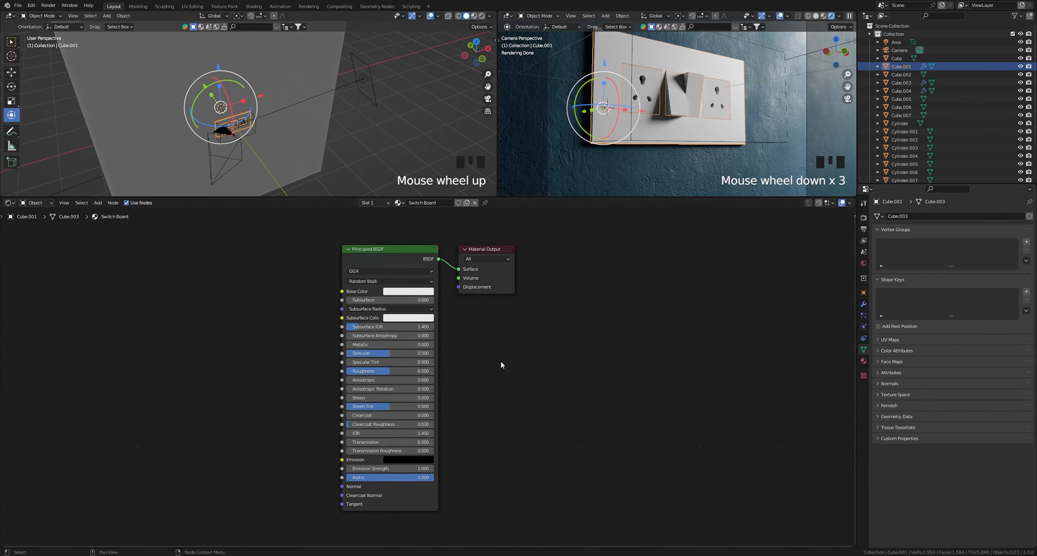
middle_click_drag(584, 374, 639, 374, "shift")
scroll(617, 389, "down", 3)
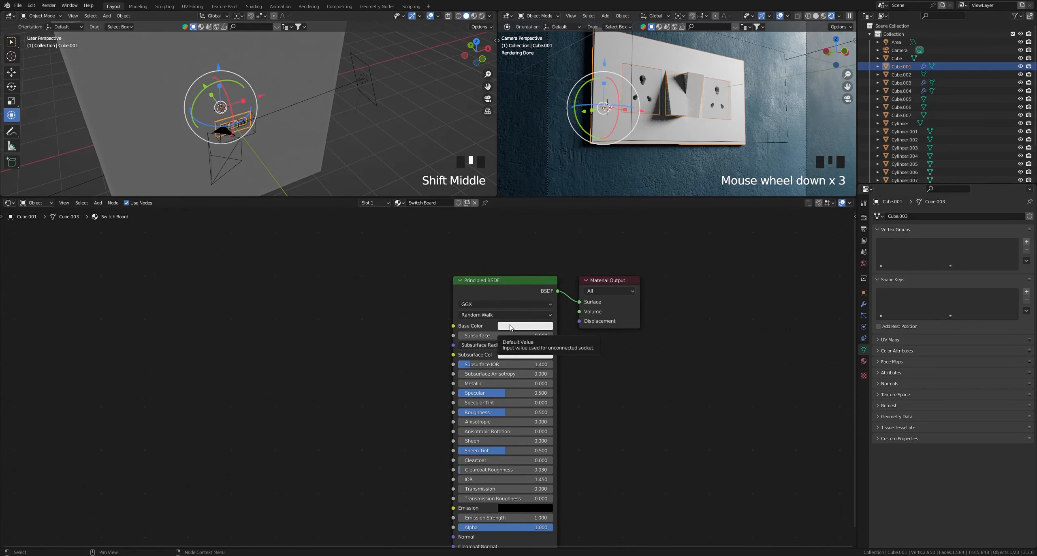
middle_click_drag(521, 328, 523, 299, "shift")
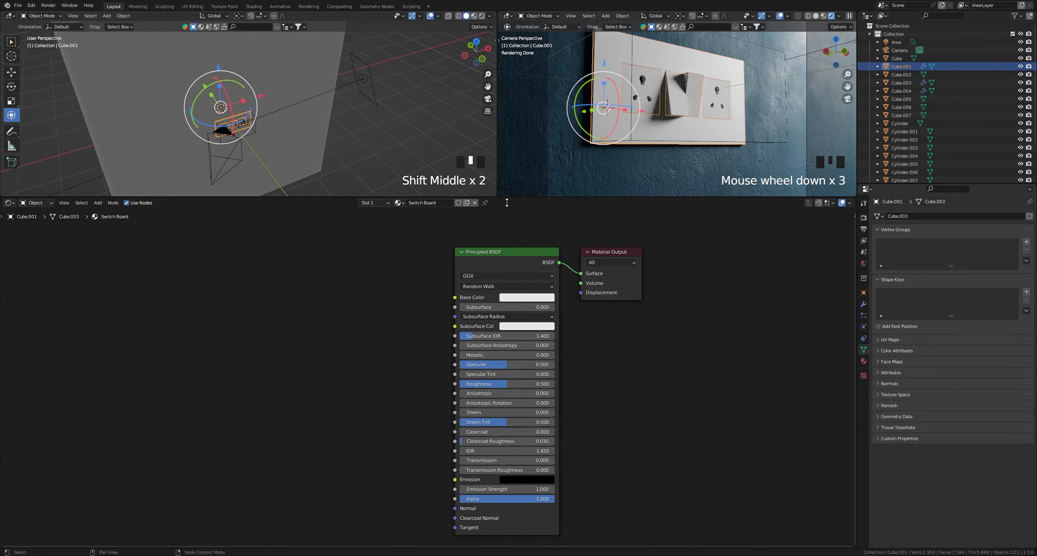
Set the Switch Board material's Principled BSDF to Metallic 0.123, Specular 0.645 and Roughness 0.132
left_click_drag(507, 202, 507, 342)
scroll(624, 458, "down", 3)
middle_click_drag(623, 456, 622, 474, "shift")
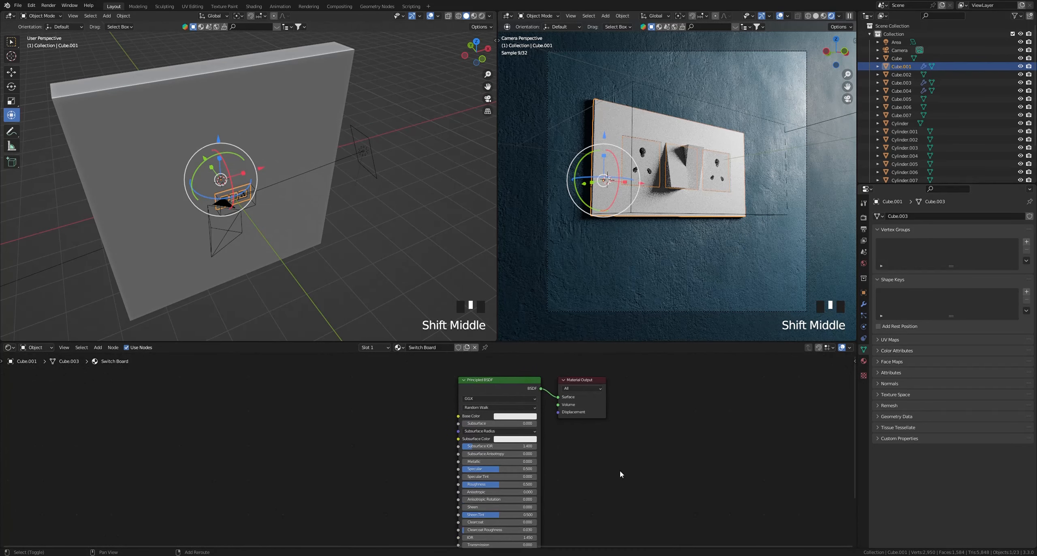
middle_click_drag(621, 401, 649, 417, "shift")
scroll(613, 379, "up", 3)
left_click(360, 325)
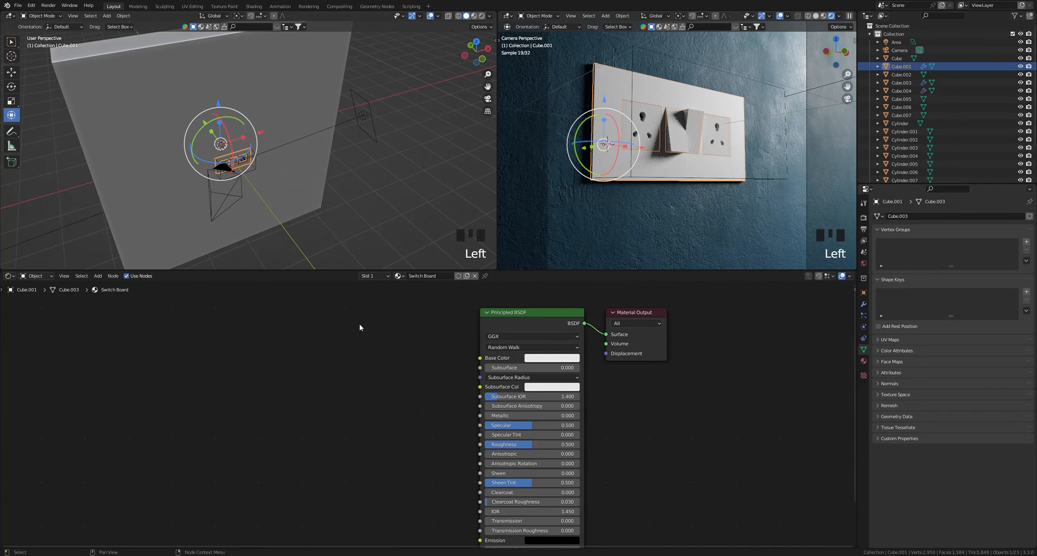
middle_click_drag(370, 382, 377, 377, "shift")
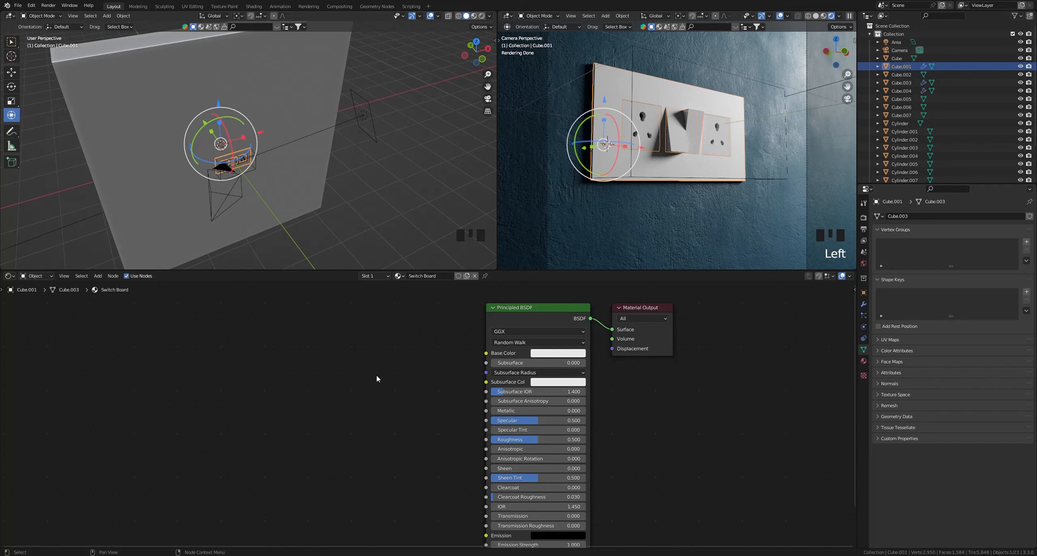
middle_click_drag(377, 376, 395, 388, "shift")
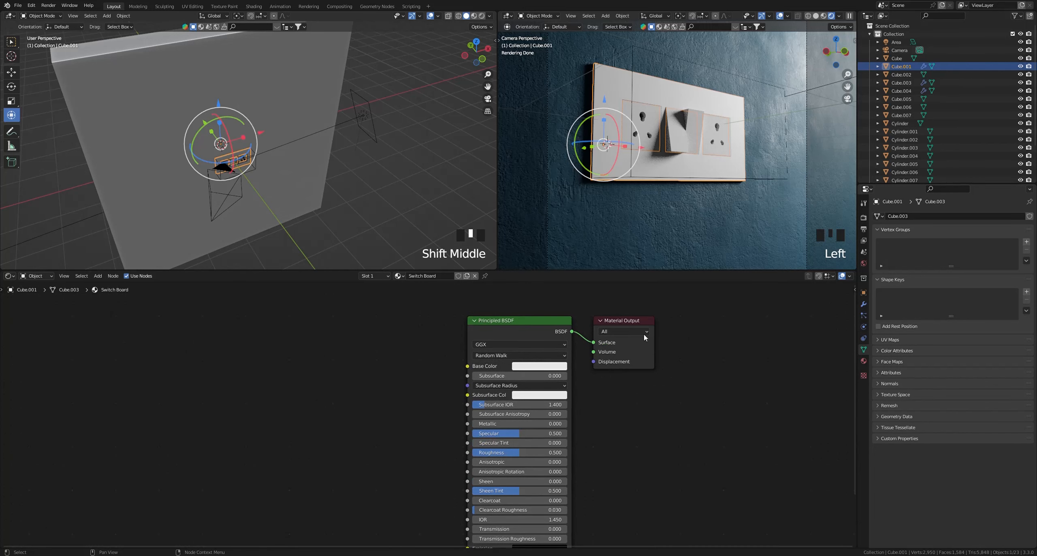
middle_click_drag(606, 449, 611, 412, "shift")
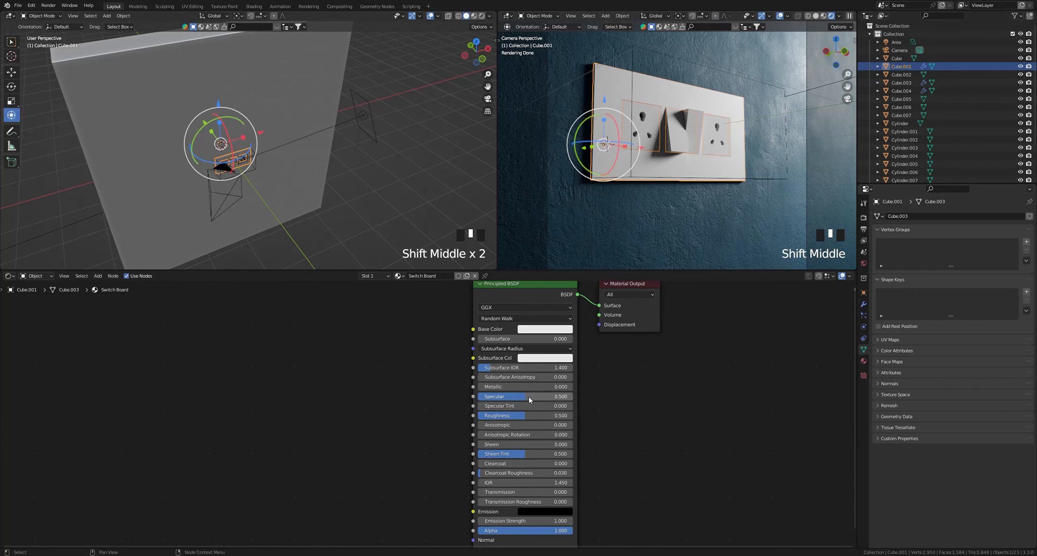
left_click_drag(526, 416, 499, 388)
left_click(631, 426)
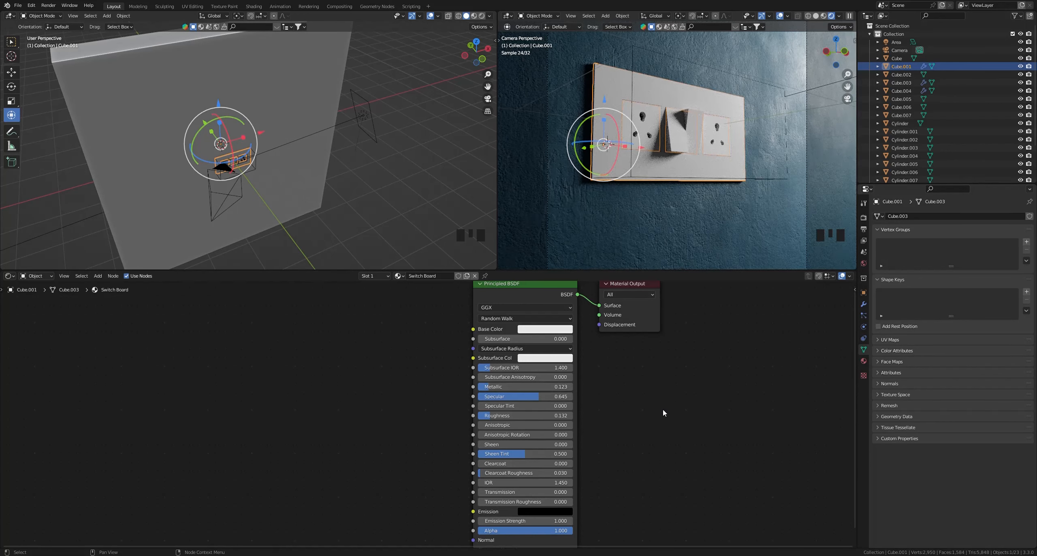
Clear the selected node from the Switch Board material and add a Noise Texture node ahead of the Principled BSDF
key("Delete")
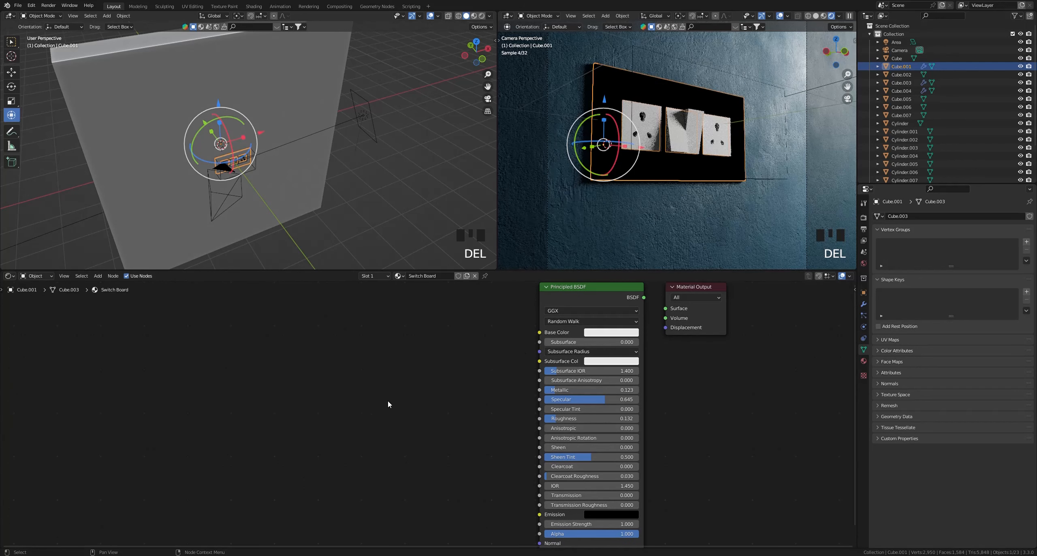
key("shift+a")
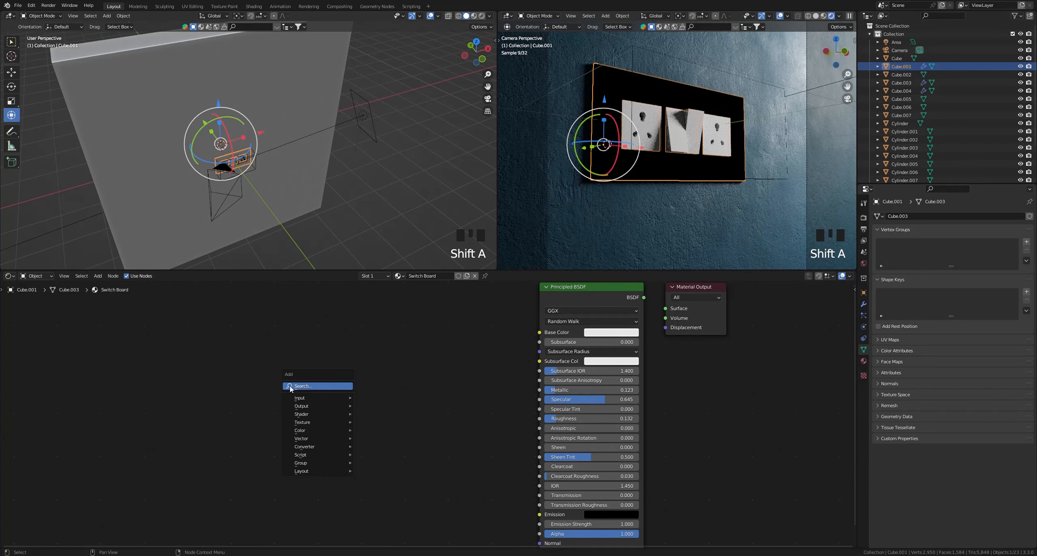
mouse_move(329, 423)
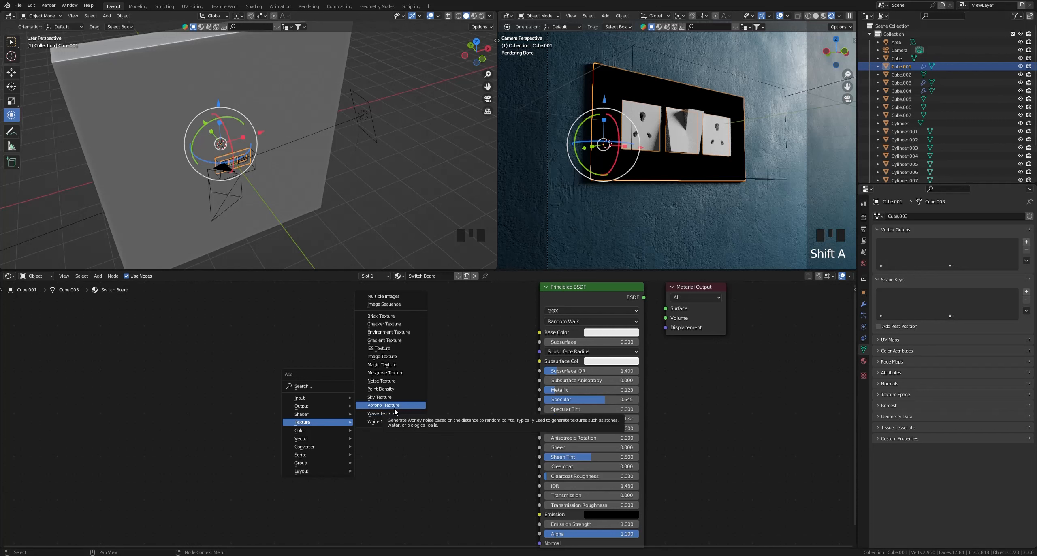
left_click(382, 380)
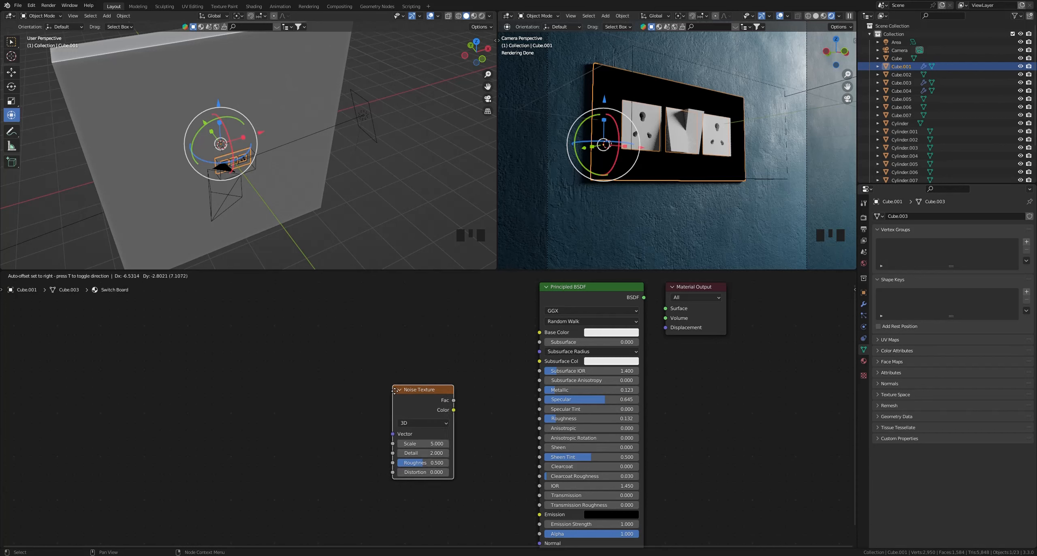
left_click(250, 363)
Add a Bump node, linking the Noise Texture's Fac to its Height and its Normal to the Principled BSDF's Normal
key("shift+a")
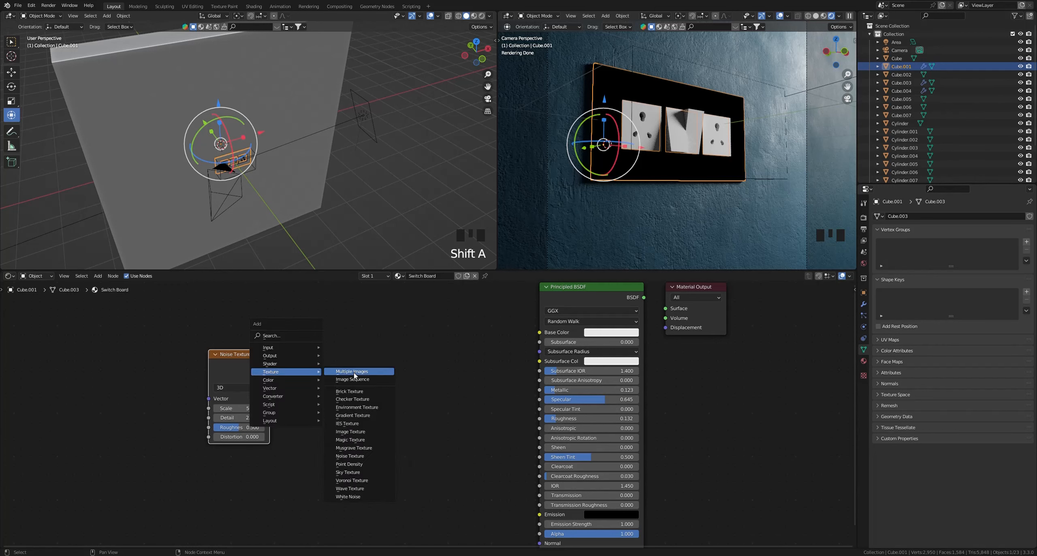
key("shift+a")
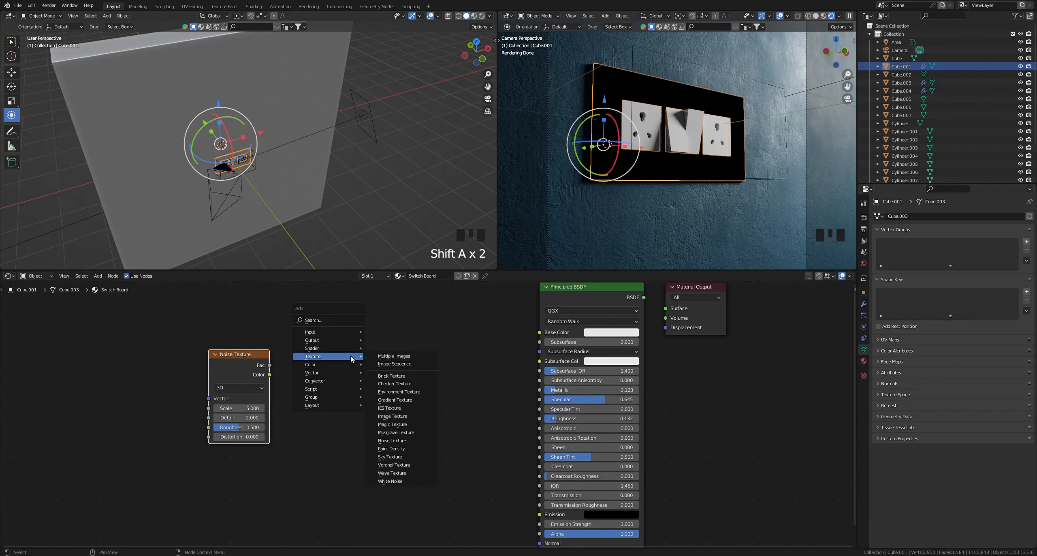
left_click(313, 320)
type("bump")
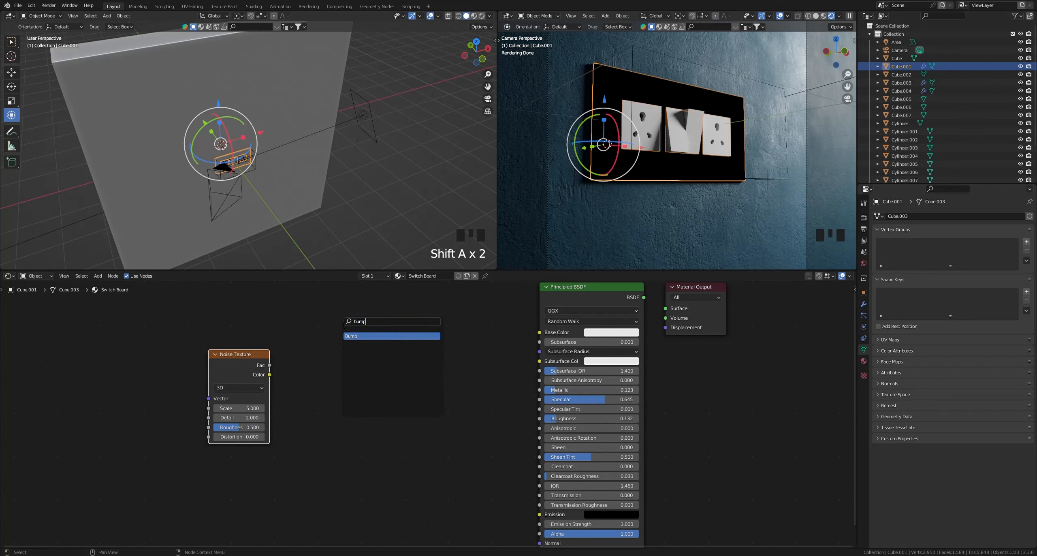
left_click(392, 336)
left_click(346, 374)
left_click_drag(270, 366, 330, 417)
left_click_drag(392, 374, 540, 480)
Preview the Bump node's output on the back plate and set the Noise Texture's Scale to 200
middle_click_drag(450, 382, 460, 462, "shift")
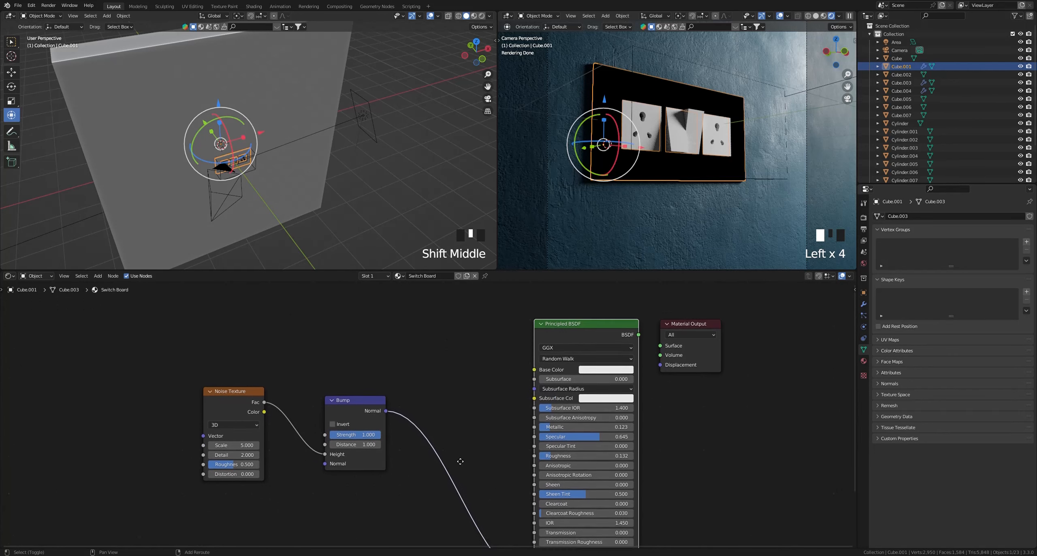
middle_click_drag(459, 398, 482, 366, "shift")
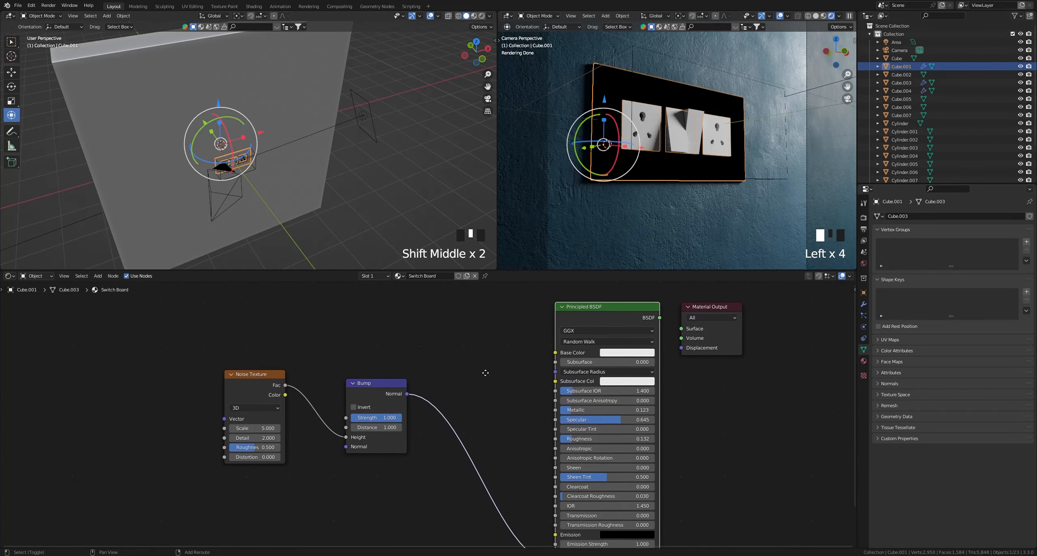
left_click(382, 389, "ctrl+shift")
scroll(405, 361, "up", 3)
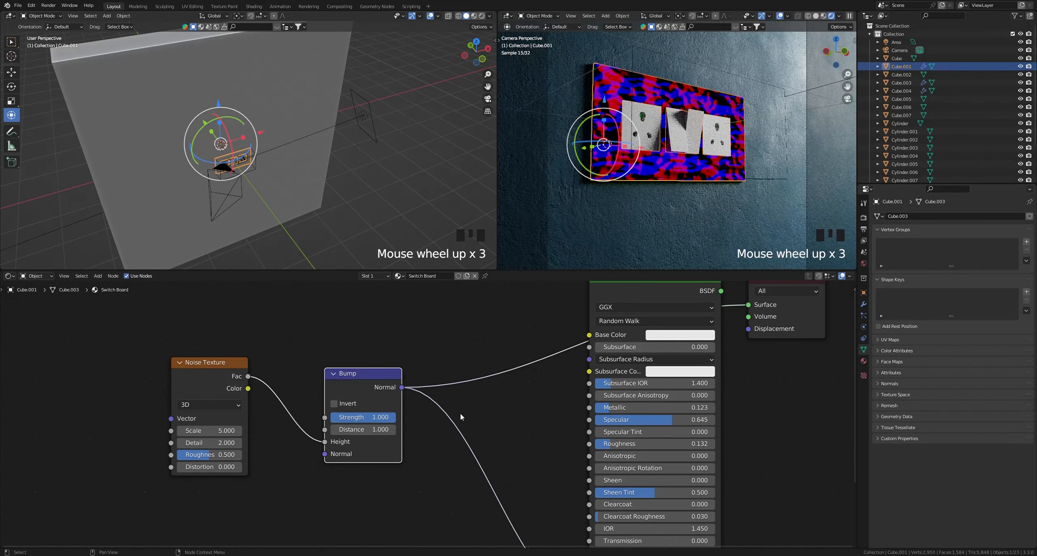
left_click(215, 430)
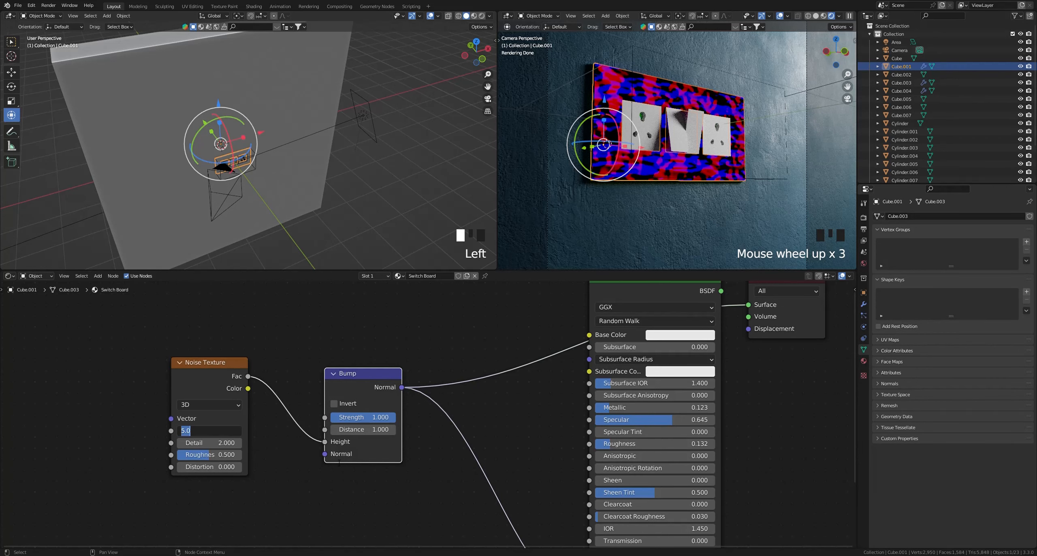
type("200")
key("Return")
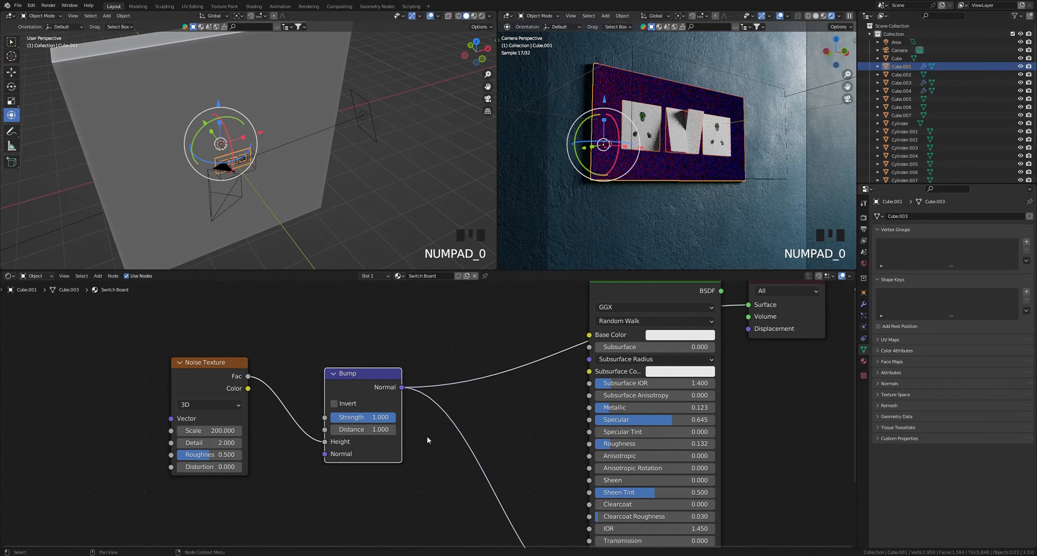
Feed the Noise Texture's Color into the Bump node's Height and connect the Principled BSDF to the Material Output
scroll(412, 444, "down", 2)
middle_click_drag(427, 456, 427, 407, "shift")
scroll(427, 406, "down", 1)
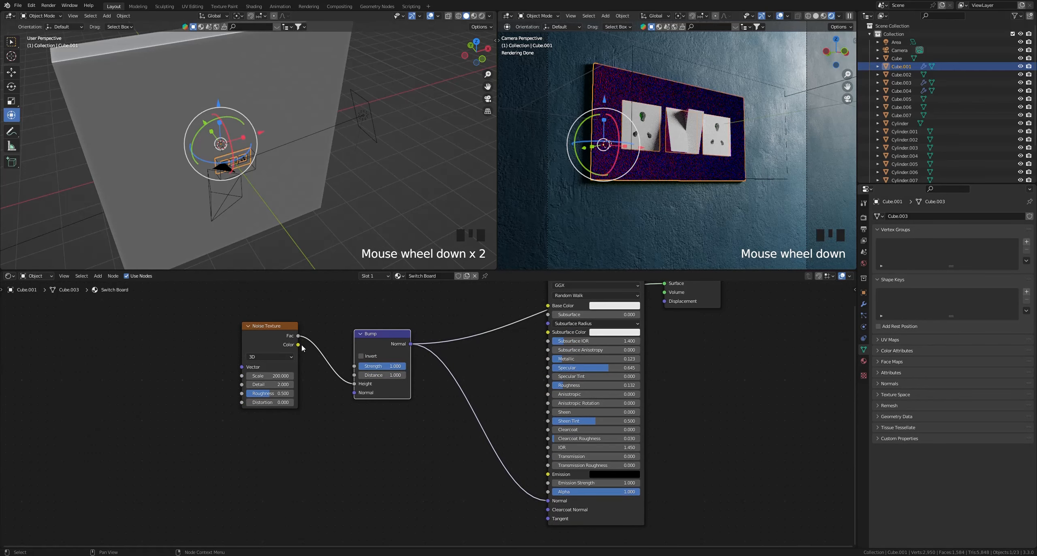
left_click_drag(299, 345, 356, 383)
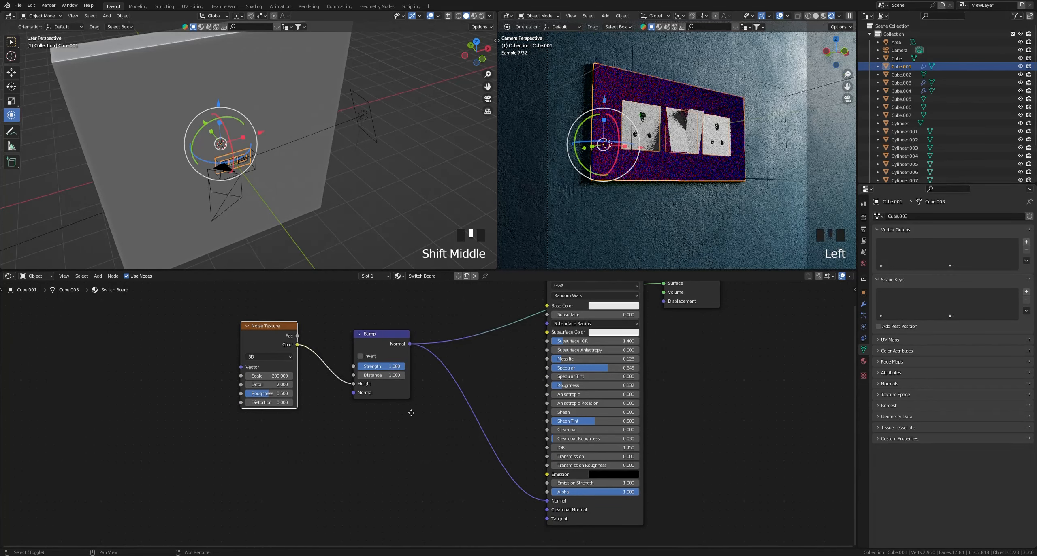
middle_click_drag(472, 404, 350, 444, "shift")
left_click(550, 332, "ctrl+shift")
Lower the Bump node's Strength to 0.1 and finally to 0.05
scroll(425, 383, "up", 2)
scroll(351, 449, "up", 3)
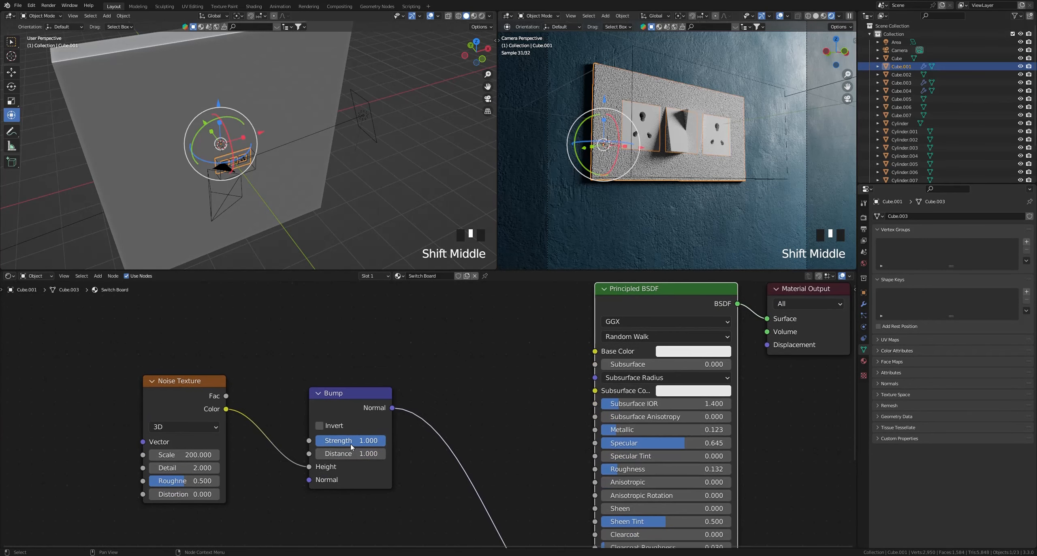
left_click(350, 441)
key("BackSpace")
type("0.1")
key("Return")
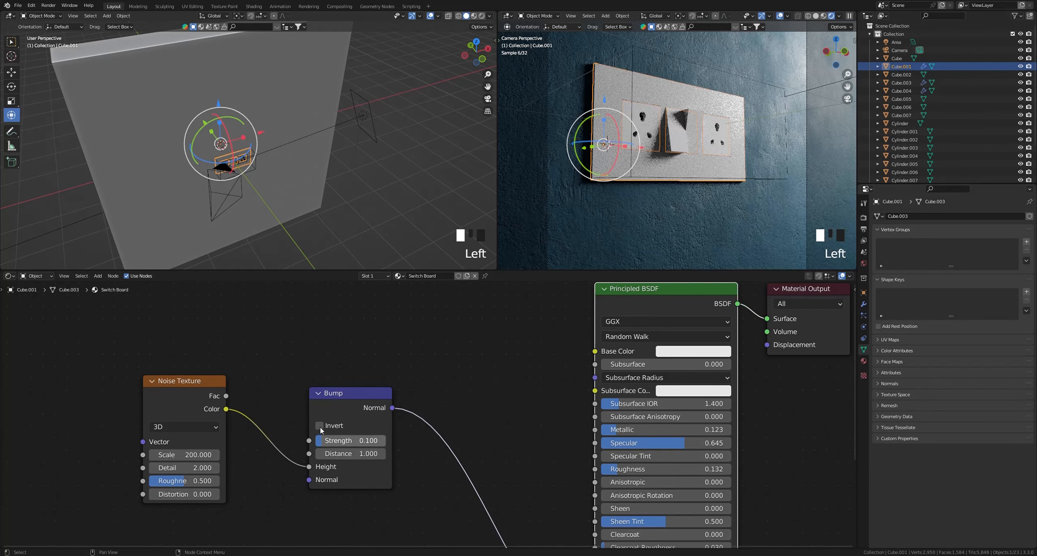
left_click(343, 440)
type(".")
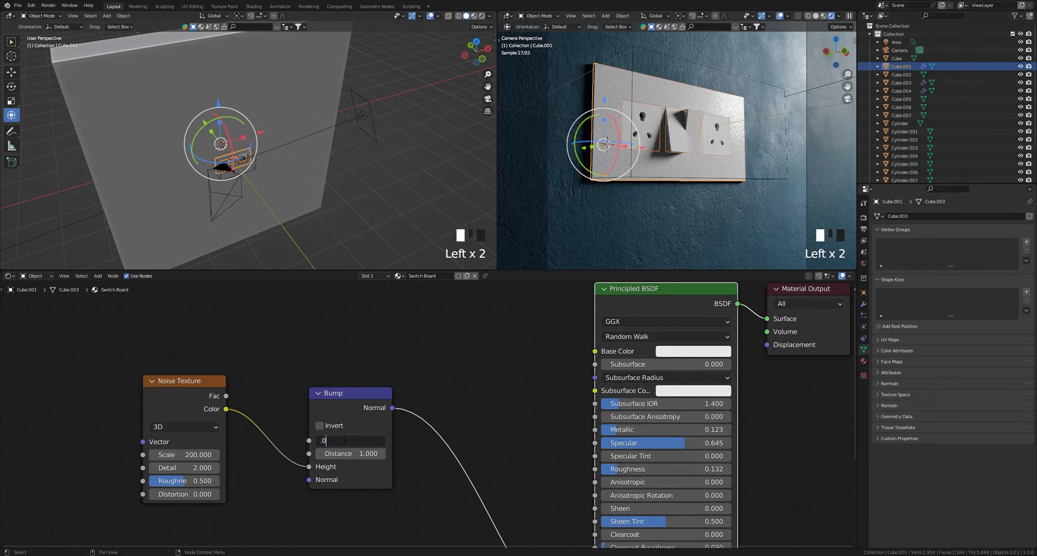
type("005")
key("Return")
left_click(480, 358)
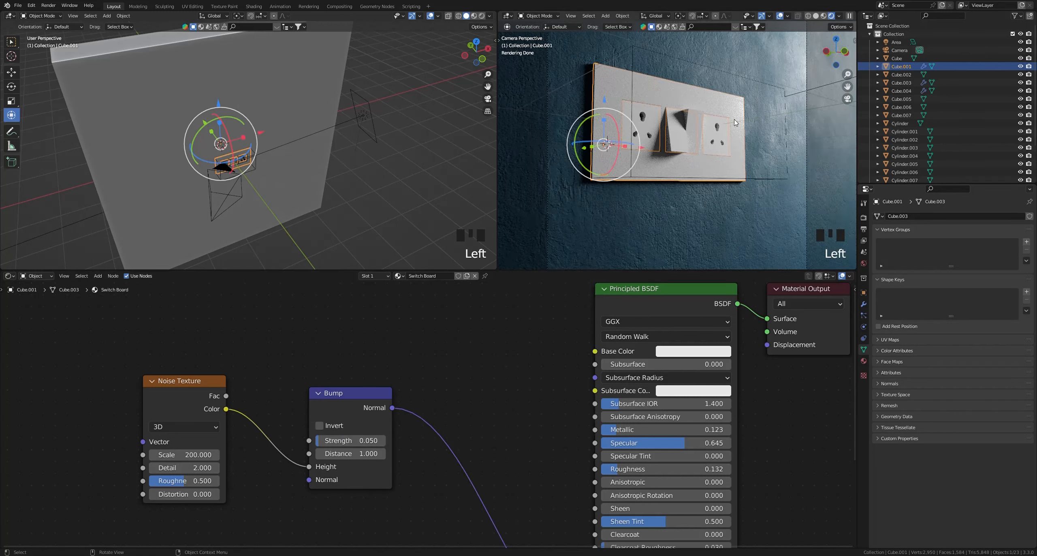
Try a Noise Texture Scale of 300 and settle on 250
double_click(184, 454)
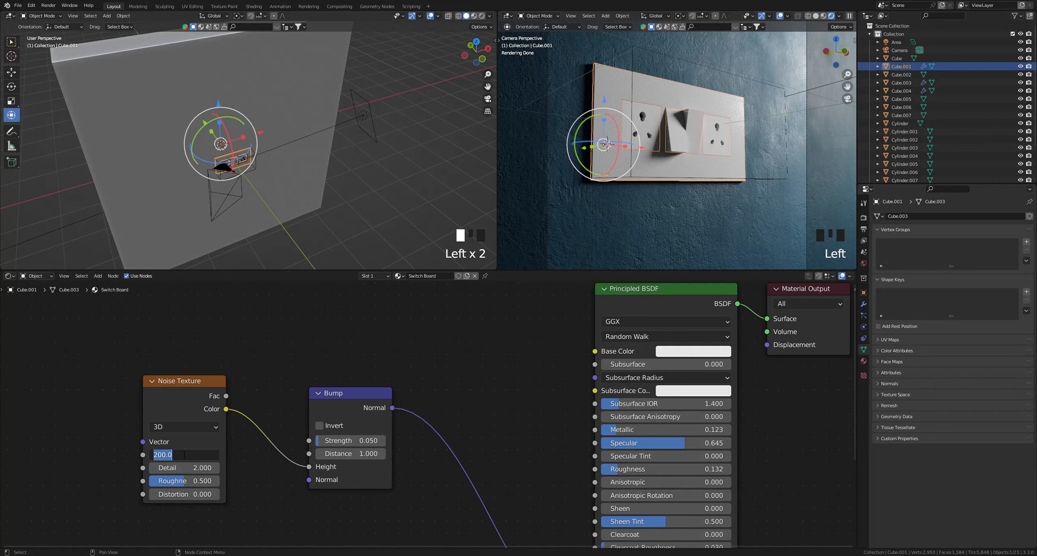
type("300")
key("Return")
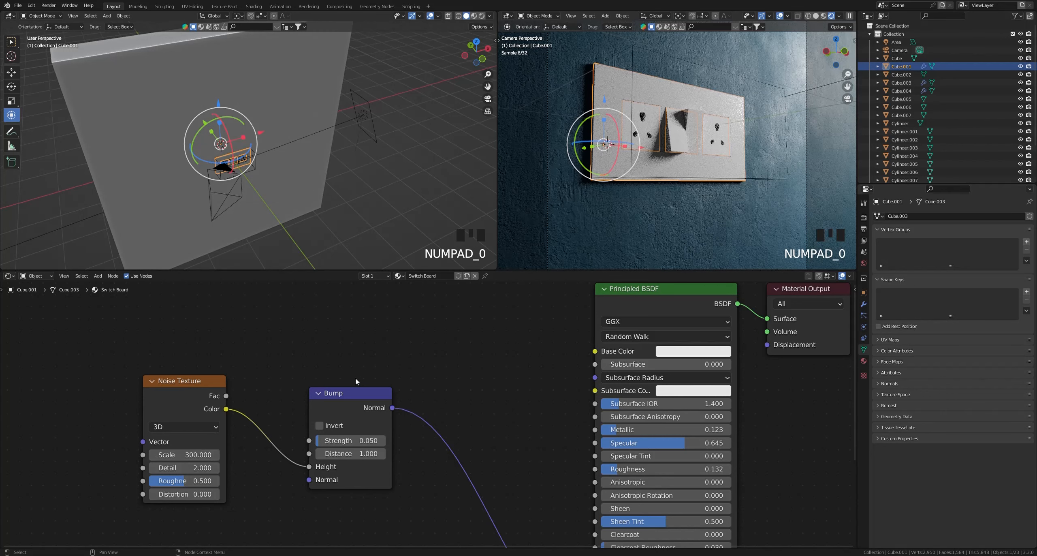
left_click(206, 455)
type("250")
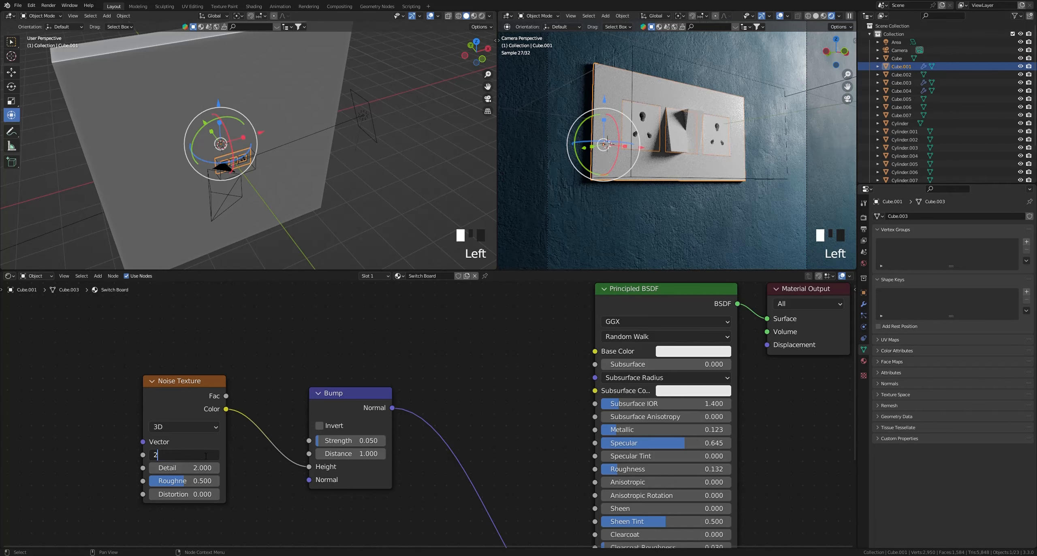
key("Return")
left_click(408, 342)
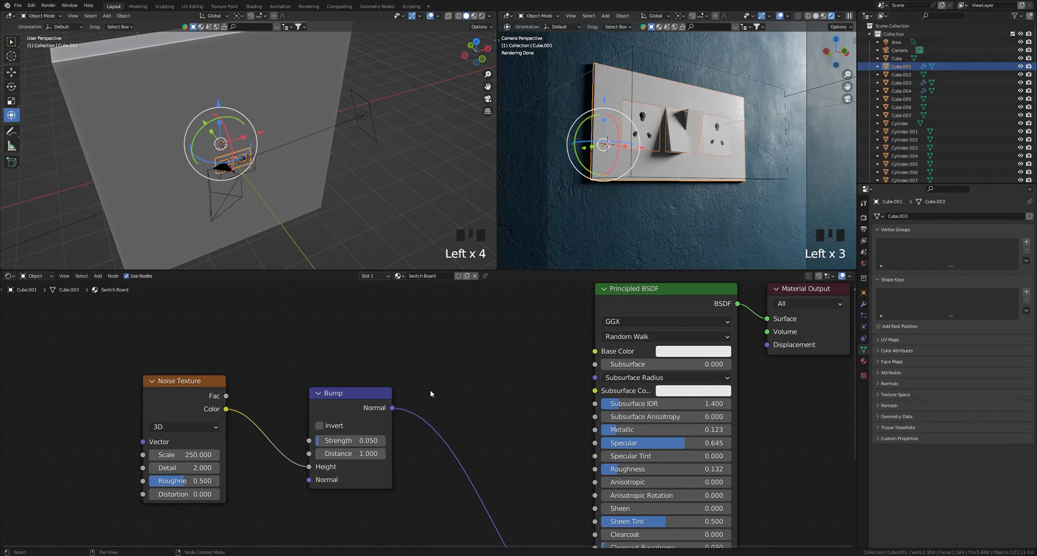
Move the Noise Texture and Bump nodes together closer to the Principled BSDF's lower inputs and deselect them
middle_click_drag(391, 391, 445, 350, "shift")
left_click_drag(137, 333, 448, 475)
left_click_drag(408, 353, 492, 446)
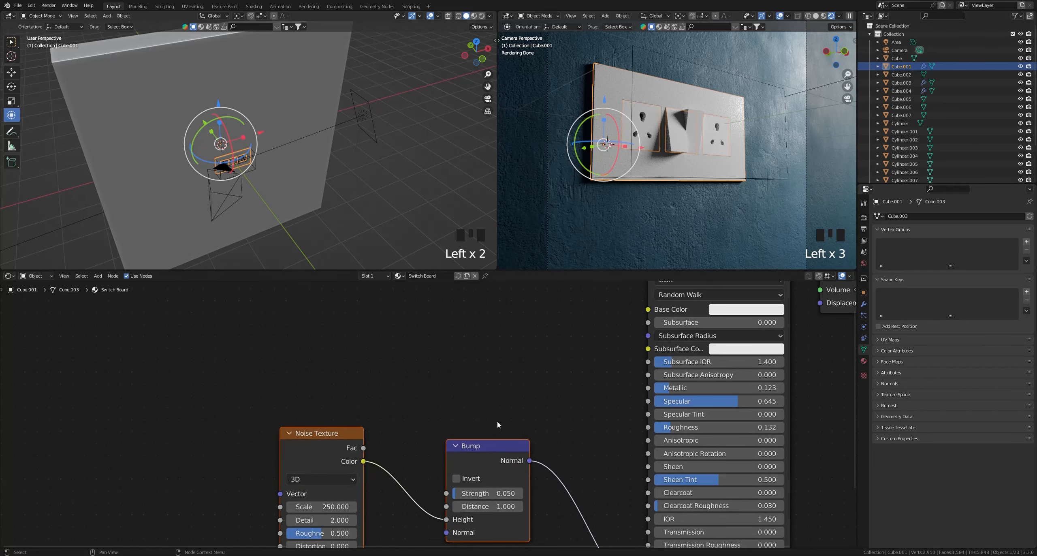
left_click(519, 378)
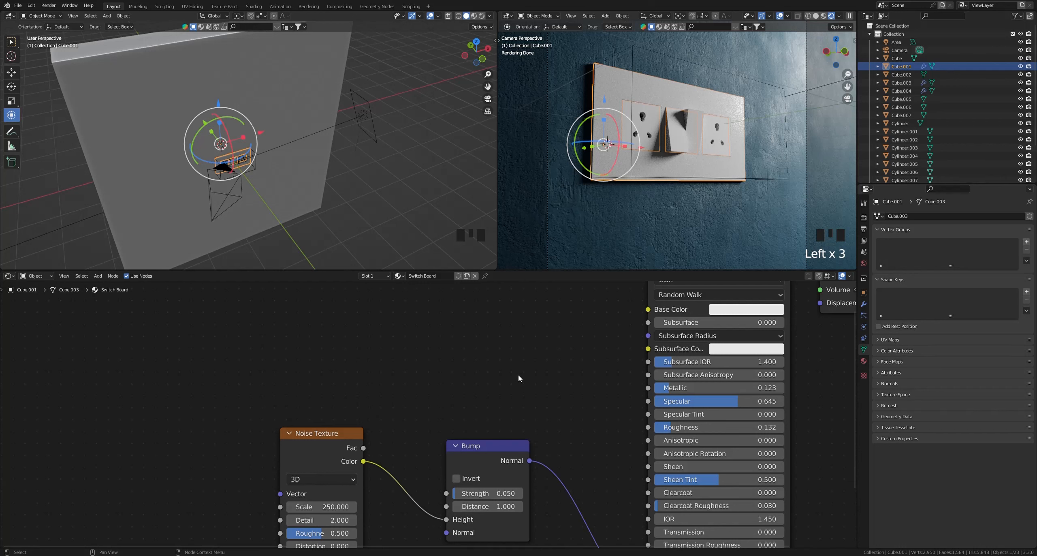
left_click(524, 382)
middle_click_drag(515, 376, 429, 441, "shift")
scroll(470, 397, "down", 2)
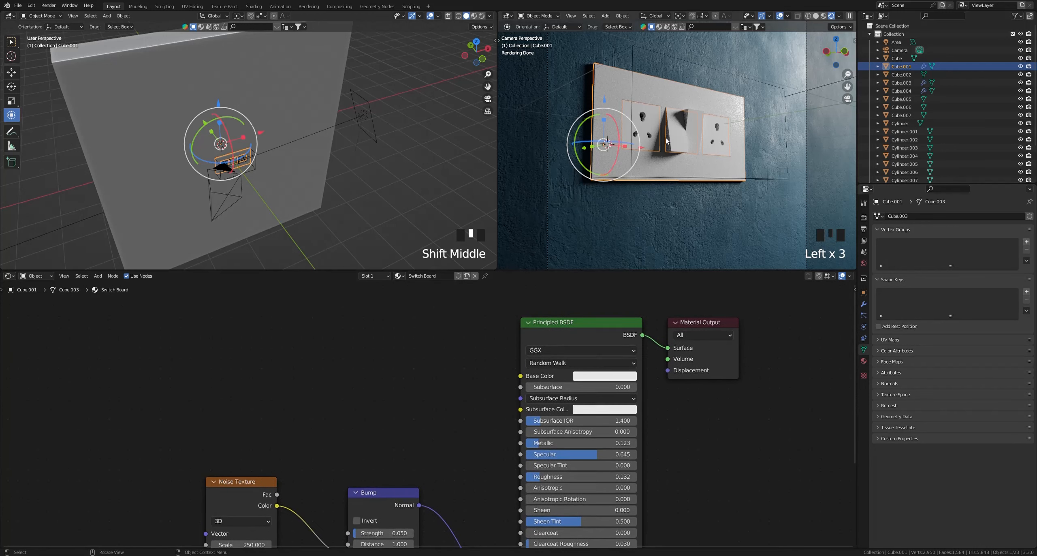
Assign the existing Switch Board material to the left socket's hole cylinder and the middle switch
left_click(655, 119)
left_click(418, 278)
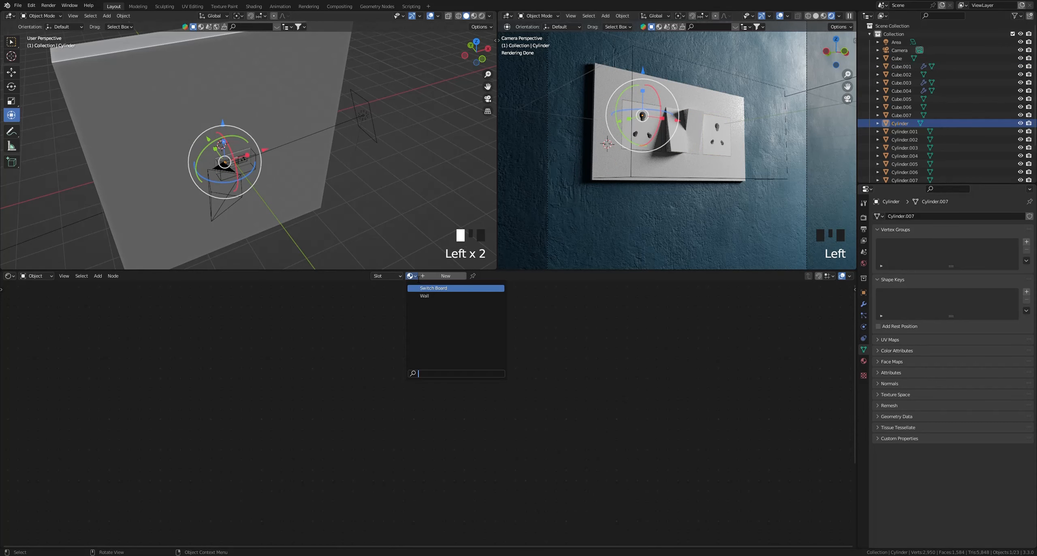
left_click(434, 288)
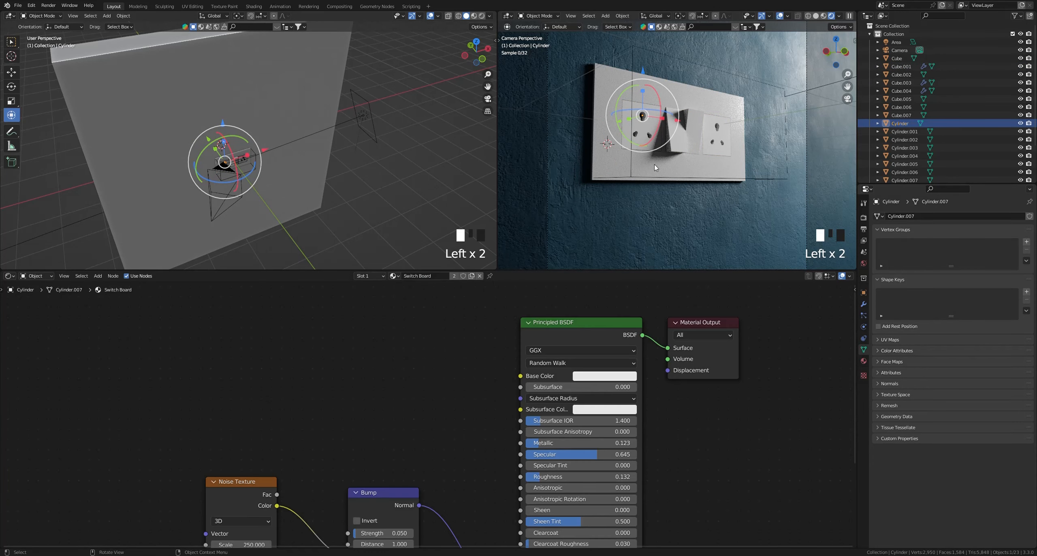
left_click(682, 151)
left_click(683, 153)
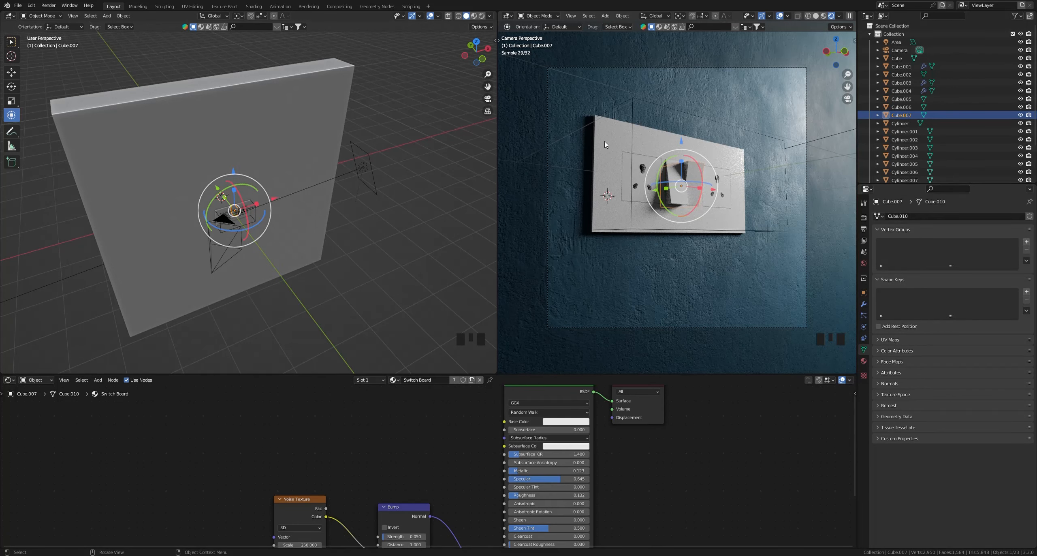
Remove the stray object and add a new area light, moved along the Y axis to stand in front of the wall
key("Delete")
middle_click_drag(305, 219, 281, 220)
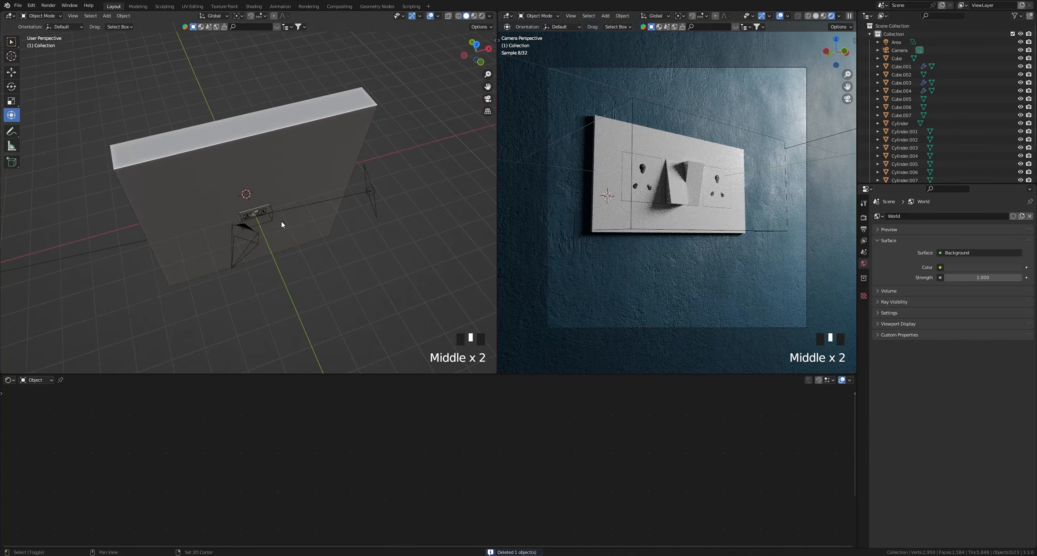
key("shift+a")
mouse_move(268, 223)
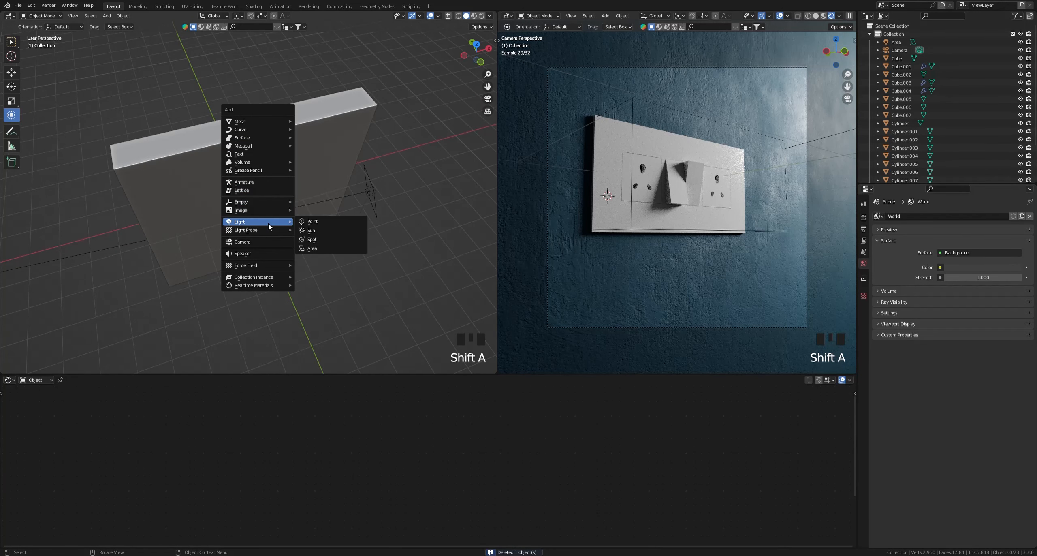
left_click(312, 248)
scroll(285, 226, "down", 4)
middle_click_drag(296, 239, 320, 220, "shift")
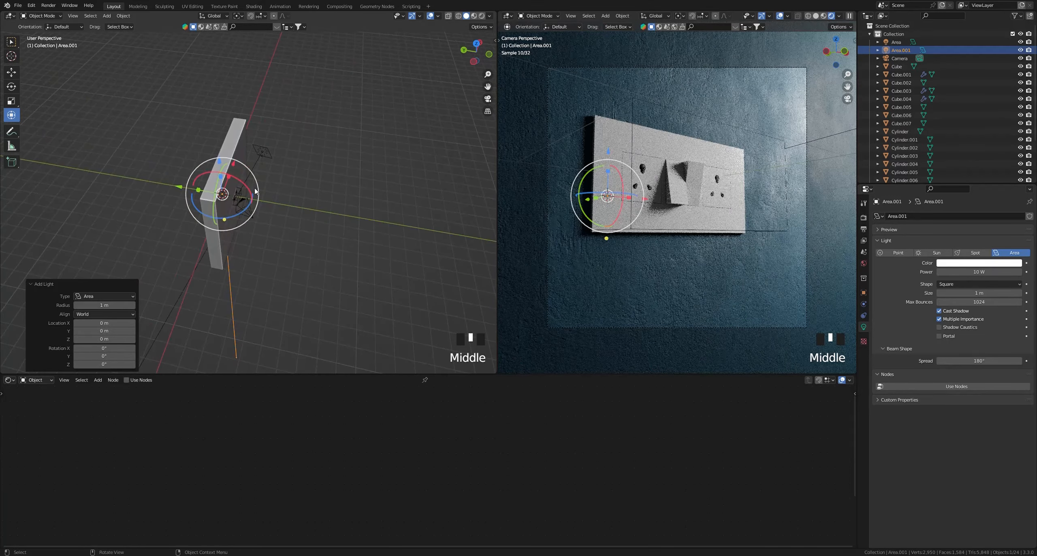
left_click_drag(179, 188, 264, 190)
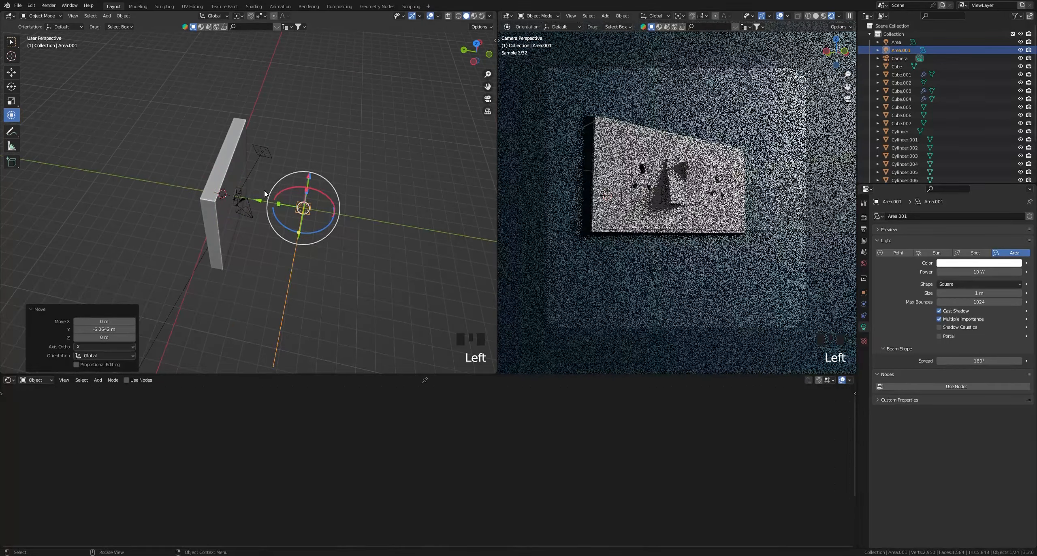
Aim the new area light at the wall socket and fine-tune its direction
middle_click_drag(267, 195, 322, 204)
scroll(243, 239, "up", 2)
left_click_drag(323, 205, 326, 47)
middle_click_drag(336, 181, 323, 205, "shift")
scroll(301, 165, "up", 5)
left_click_drag(309, 259, 288, 261)
middle_click_drag(326, 265, 326, 287, "shift")
Switch the transform orientation to Local and move the area light about 3.84 m along its negative local X axis
left_click(215, 16)
left_click(199, 49)
middle_click_drag(326, 287, 349, 288)
left_click_drag(420, 270, 243, 204)
scroll(245, 204, "up", 3)
scroll(255, 189, "down", 2)
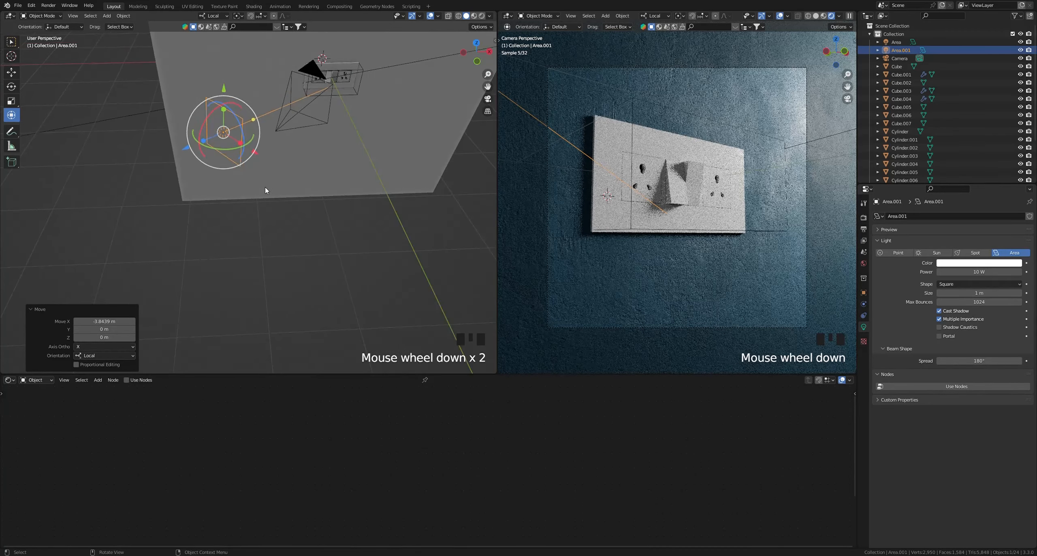
middle_click_drag(265, 186, 266, 225, "shift")
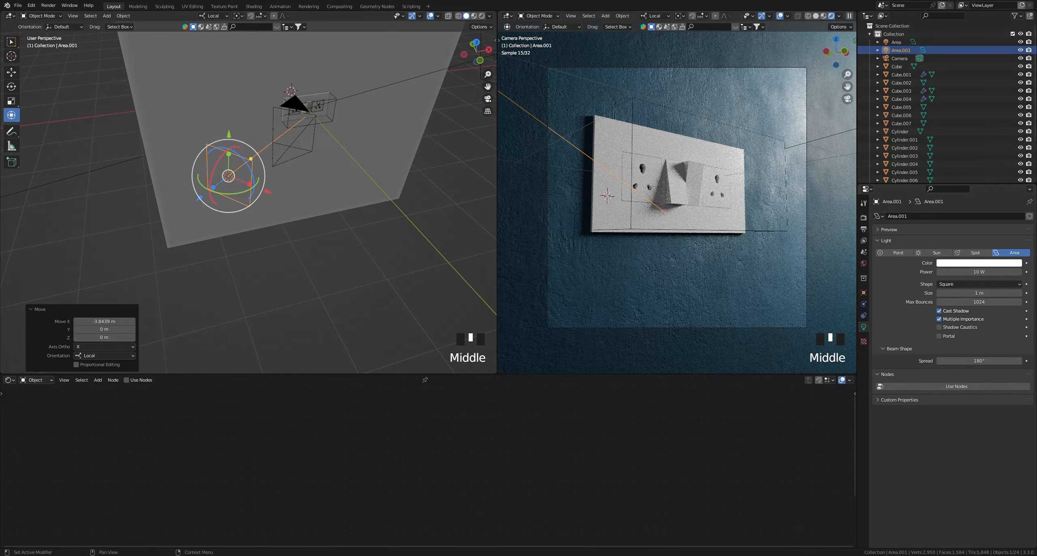
Set the new area light's power to 80 W
left_click(1007, 272)
key("ctrl+a")
type("80")
key("Return")
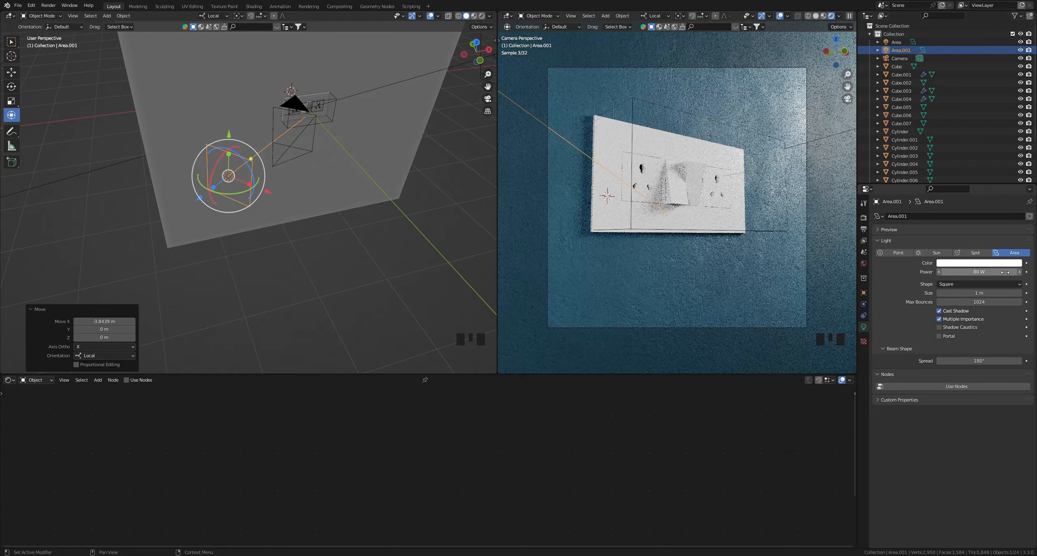
Set the new area light's power to 20 W and turn off its Cast Shadow option
left_click(1001, 275)
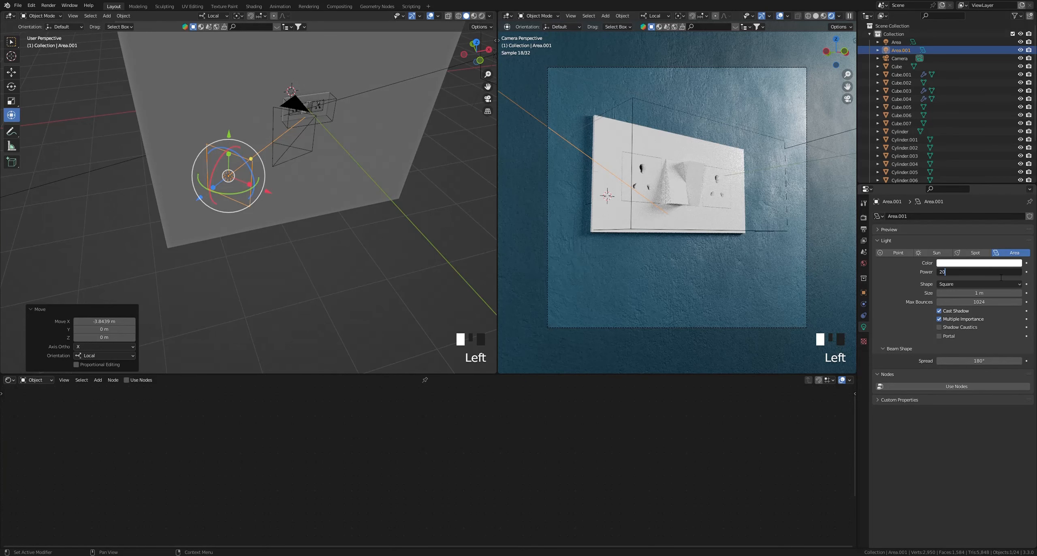
type("20")
key("Return")
left_click(962, 311)
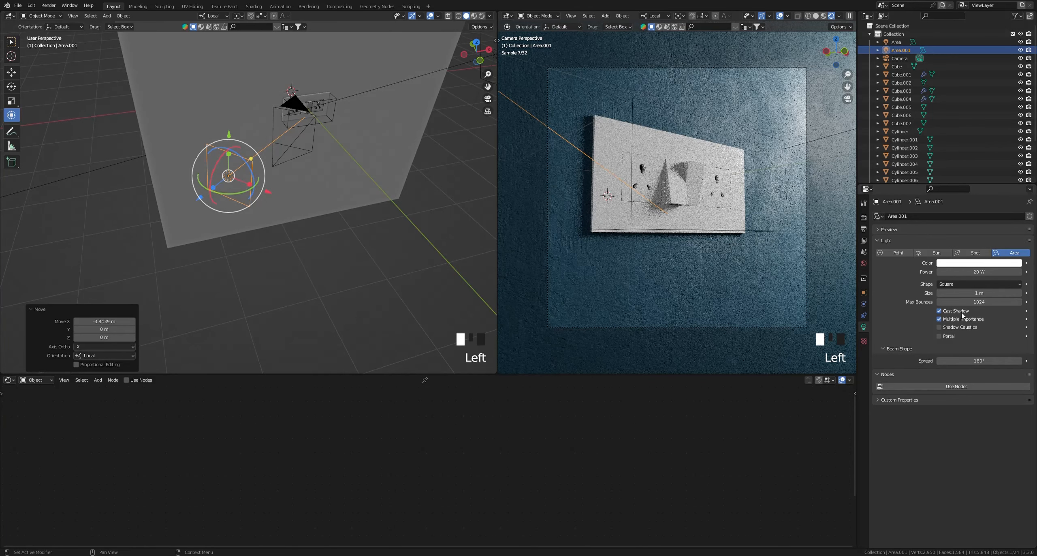
Raise the new area light's power to 50 W
double_click(995, 275)
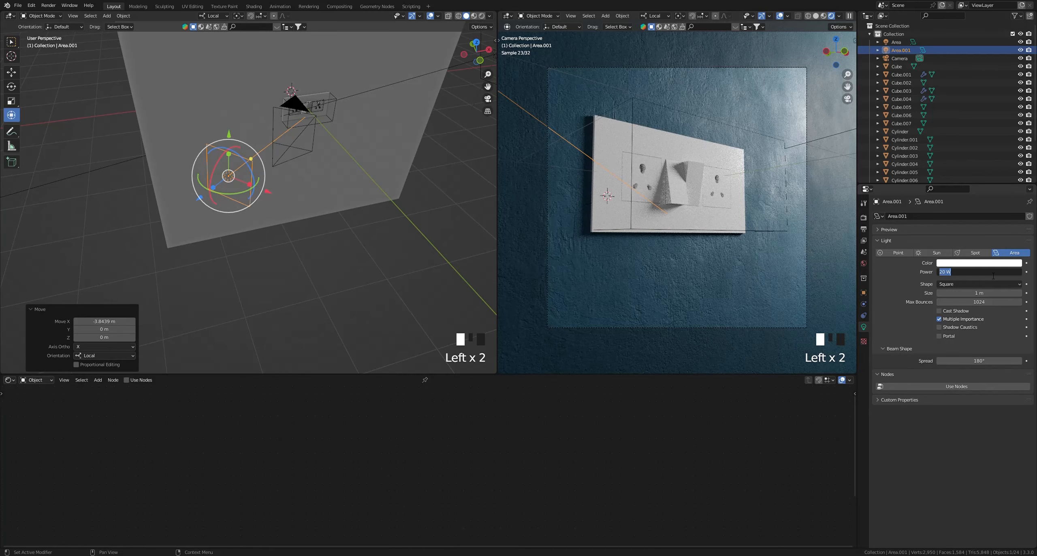
type("30")
key("BackSpace")
key("BackSpace")
type("50")
key("Return")
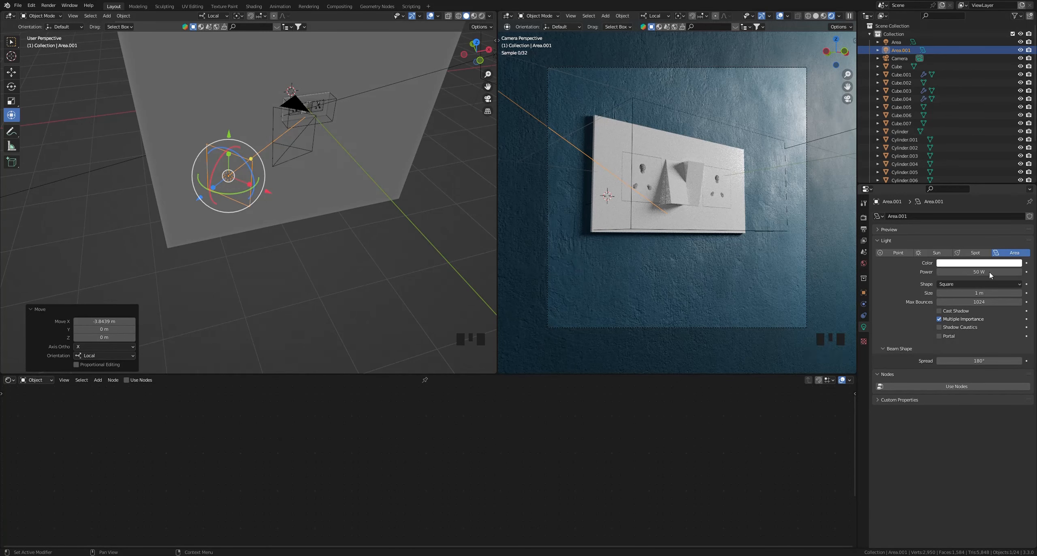
Set the new area light's power to 30 W and deselect the light
left_click(996, 275)
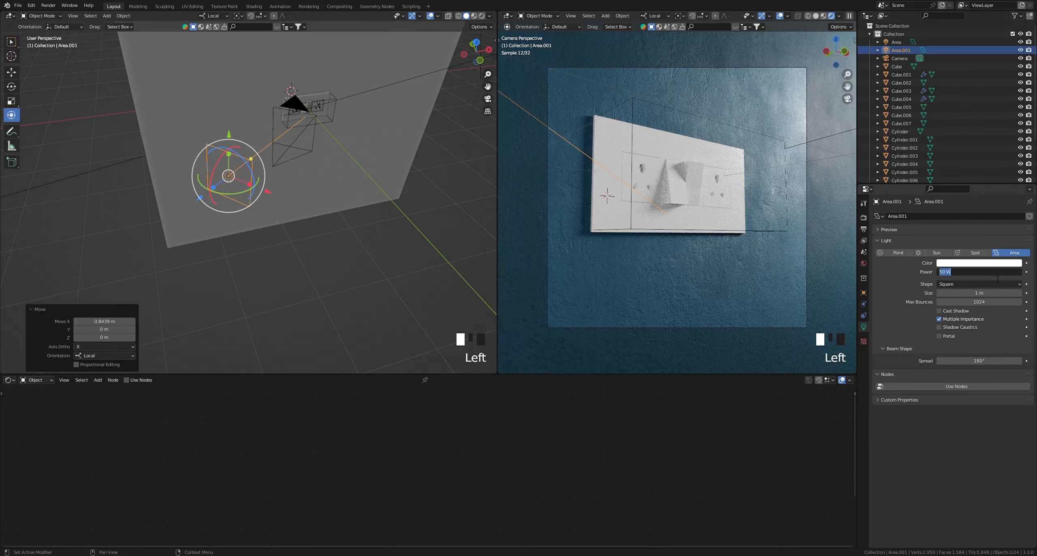
type("30")
key("Return")
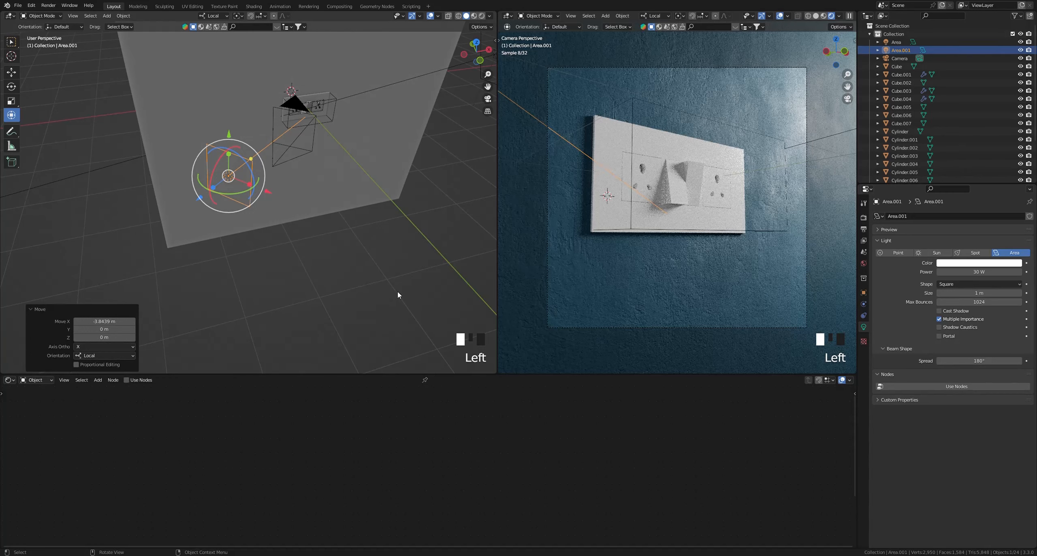
double_click(398, 292)
Select the original area light on the other side of the socket and set its power to 400 W
middle_click_drag(345, 169, 266, 213, "shift")
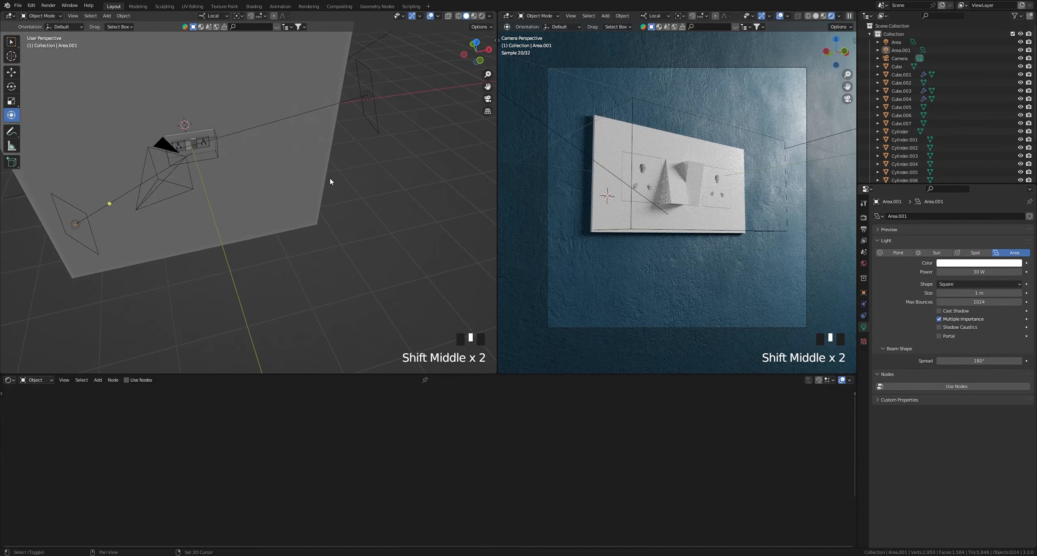
left_click(368, 96)
double_click(980, 273)
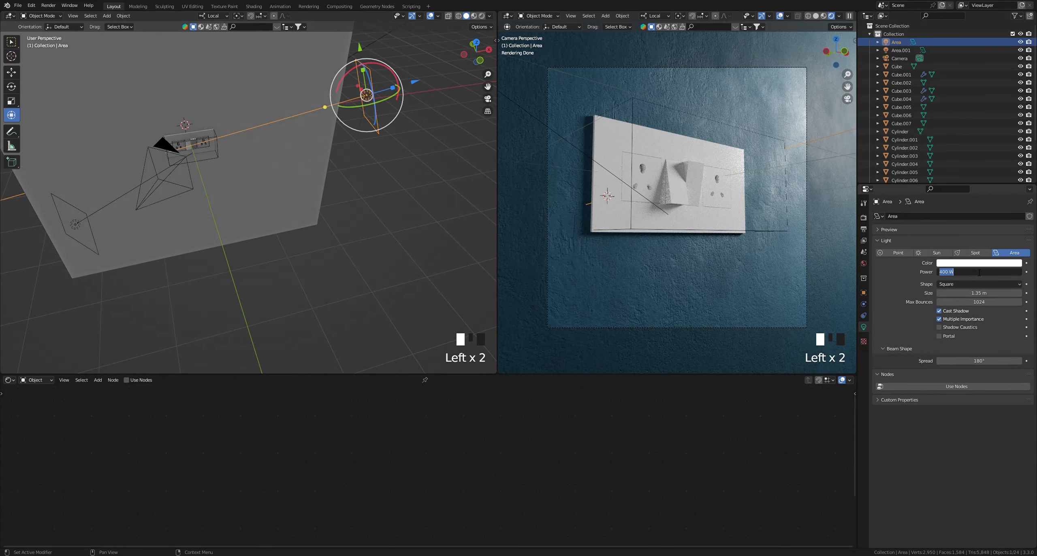
left_click(377, 136)
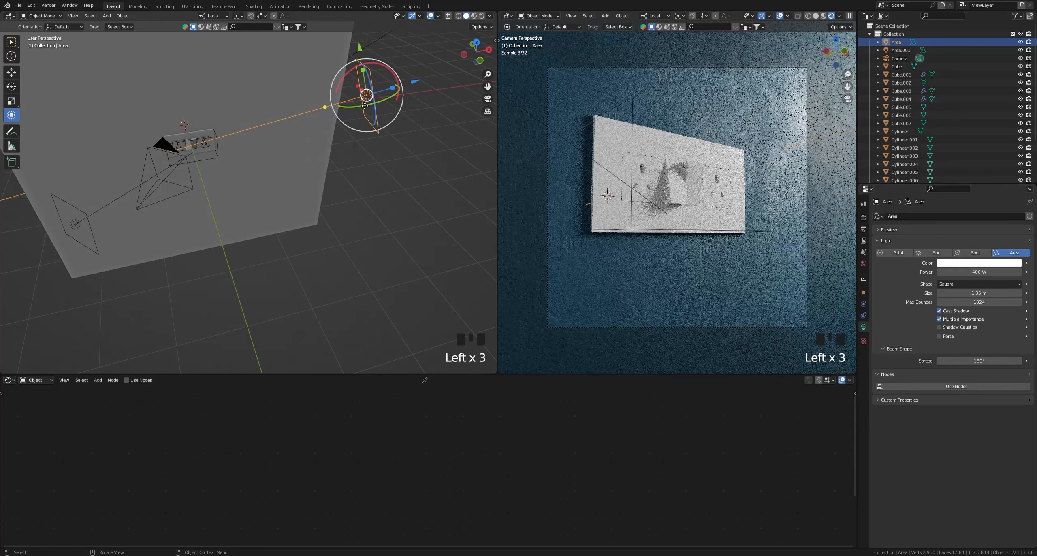
Place the 3D cursor on the socket, make it the pivot point, and rotate the original area light 3.13° about its local Y axis
right_click(203, 150, "shift")
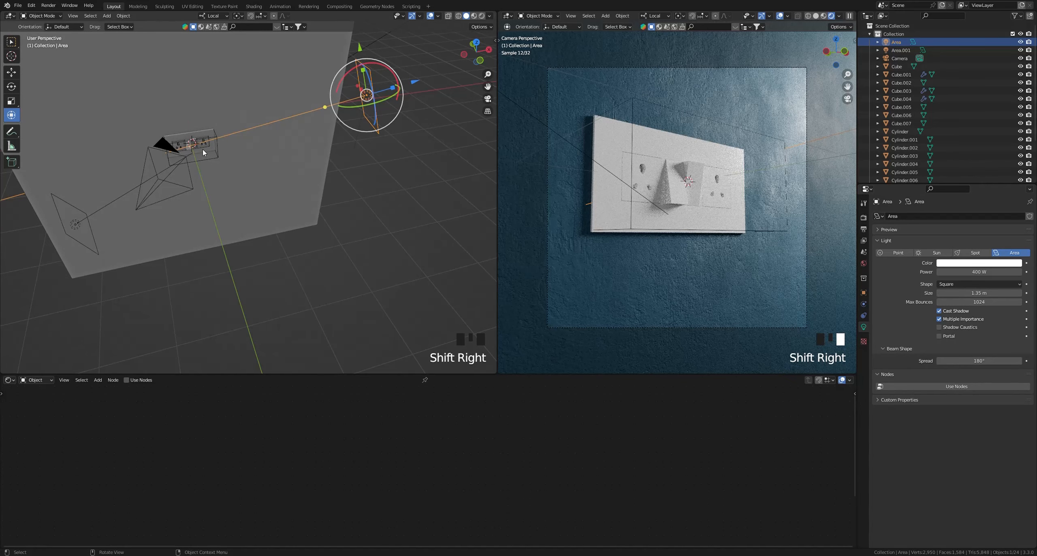
middle_click_drag(202, 149, 153, 159)
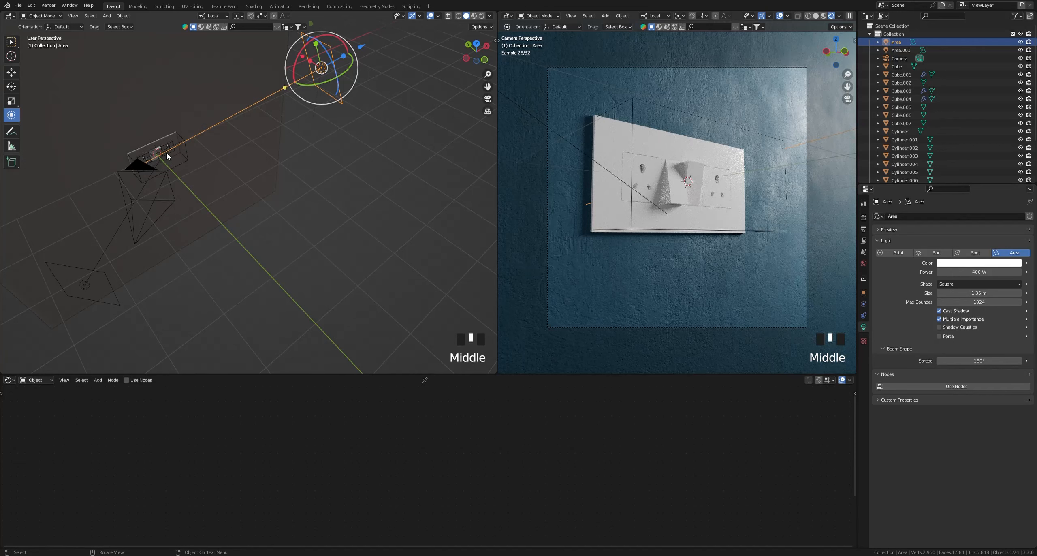
key("period")
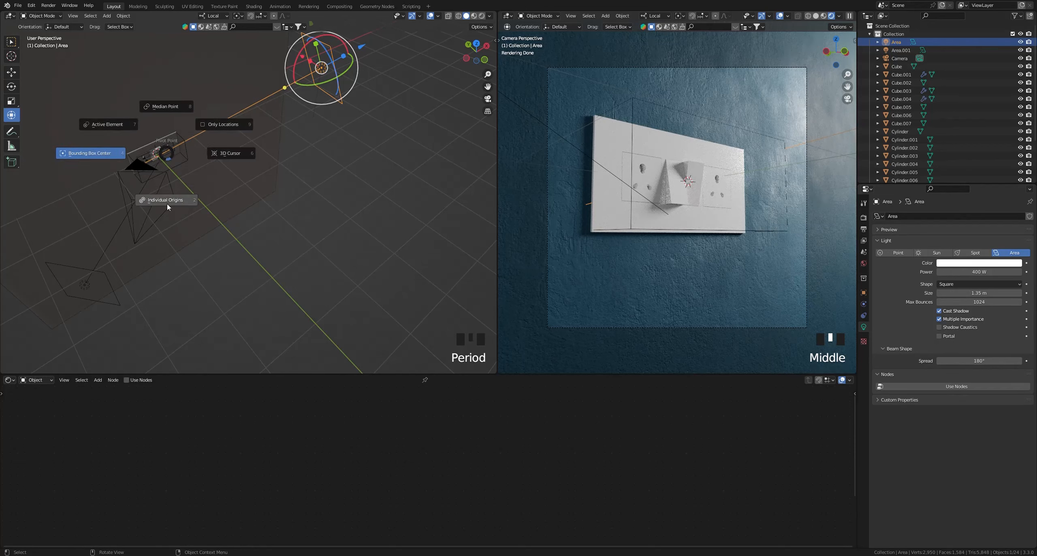
left_click(247, 157)
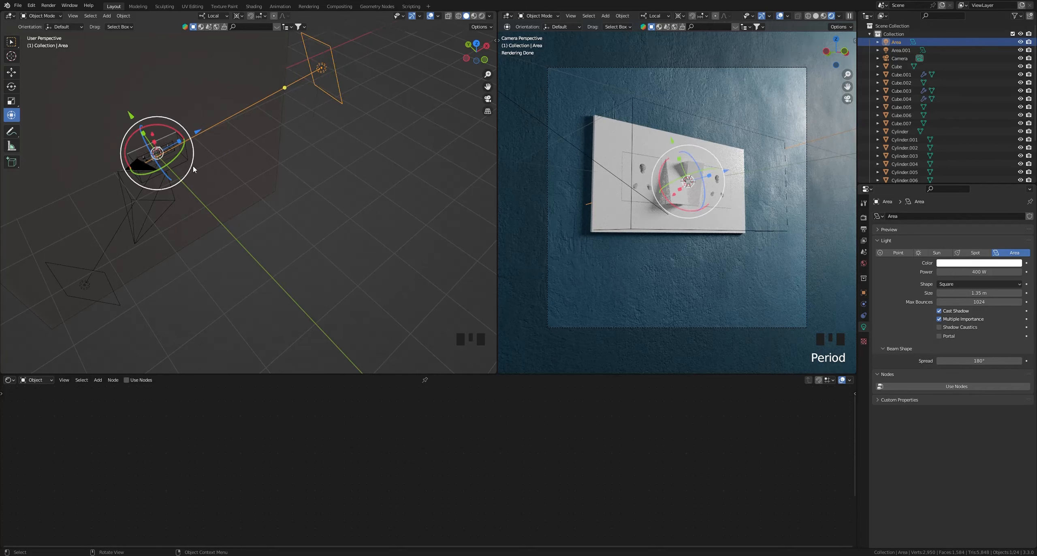
left_click_drag(174, 159, 188, 153)
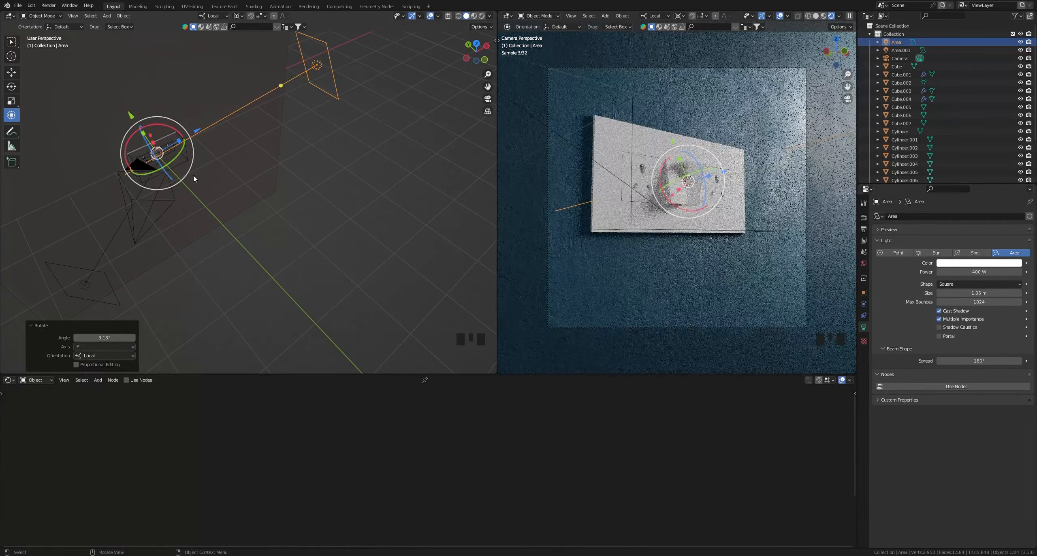
Slightly darken the Base Color of the Switch Board material on the slanted switch, keeping it a neutral grey-white
left_click(626, 208)
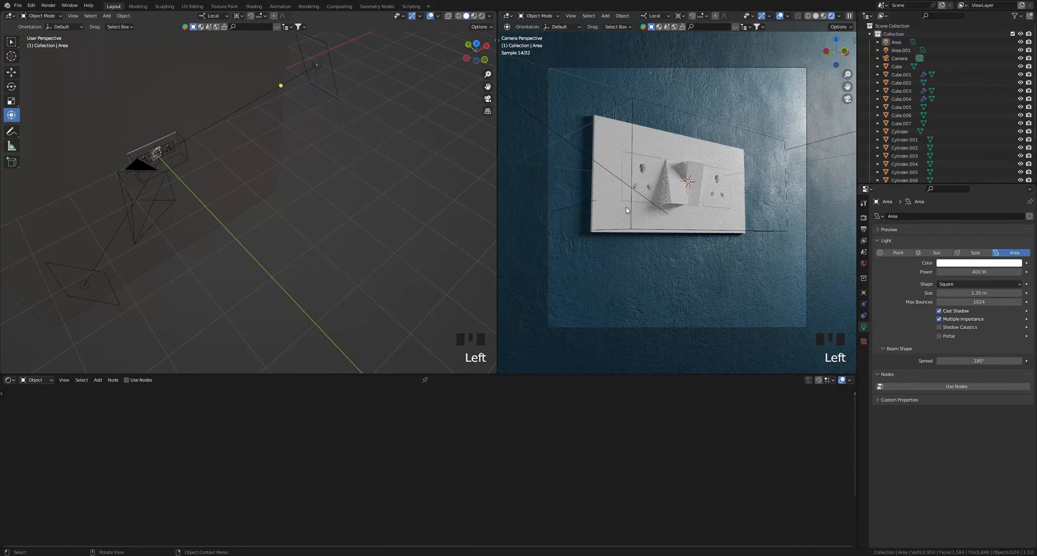
left_click(679, 192)
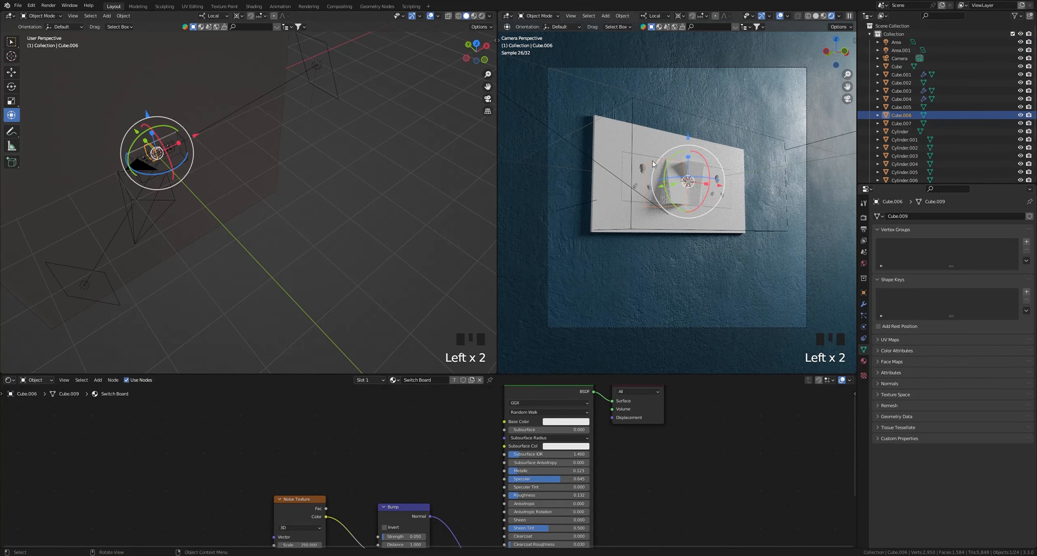
left_click(588, 423)
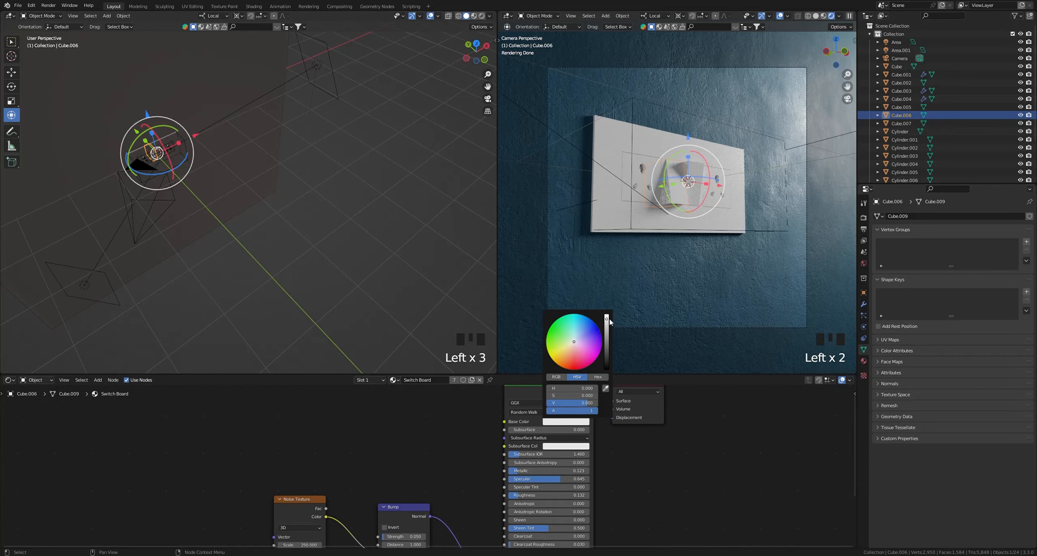
left_click_drag(607, 320, 606, 322)
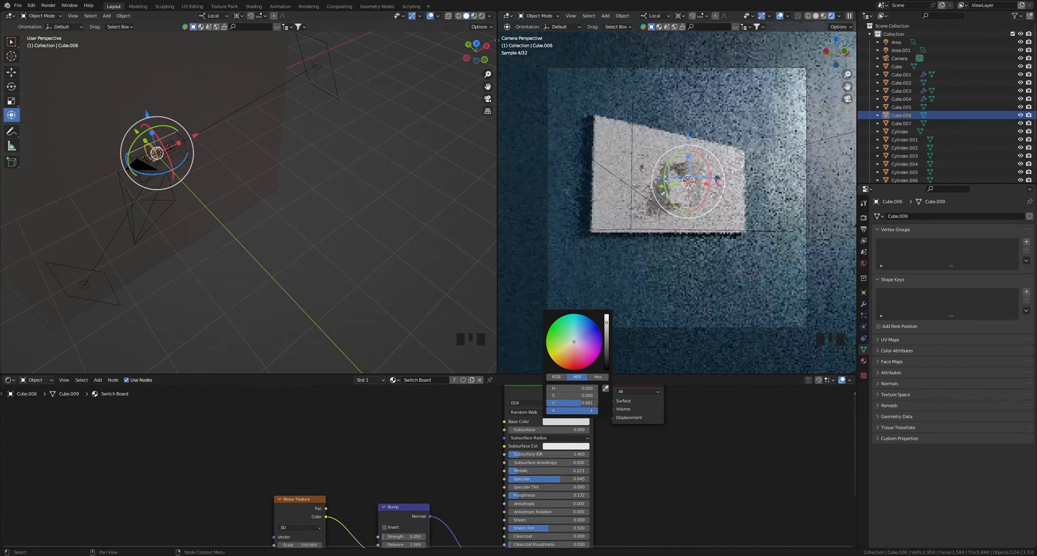
left_click(366, 241)
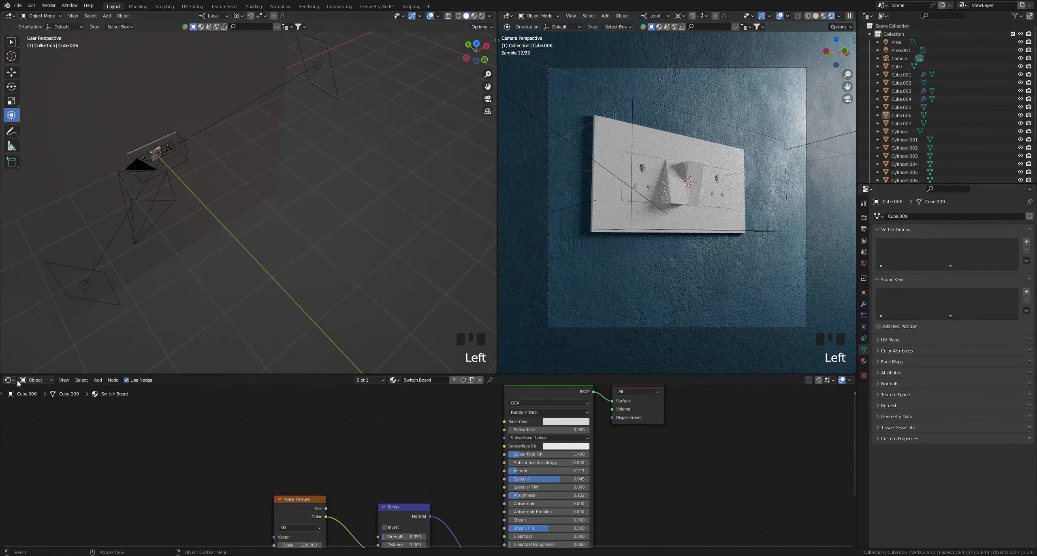
Show the World shader nodes and give the Background a light warm beige color
left_click(36, 380)
left_click(36, 390)
middle_click_drag(553, 453, 505, 473, "shift")
scroll(504, 474, "up", 3)
left_click(485, 446)
left_click(505, 348)
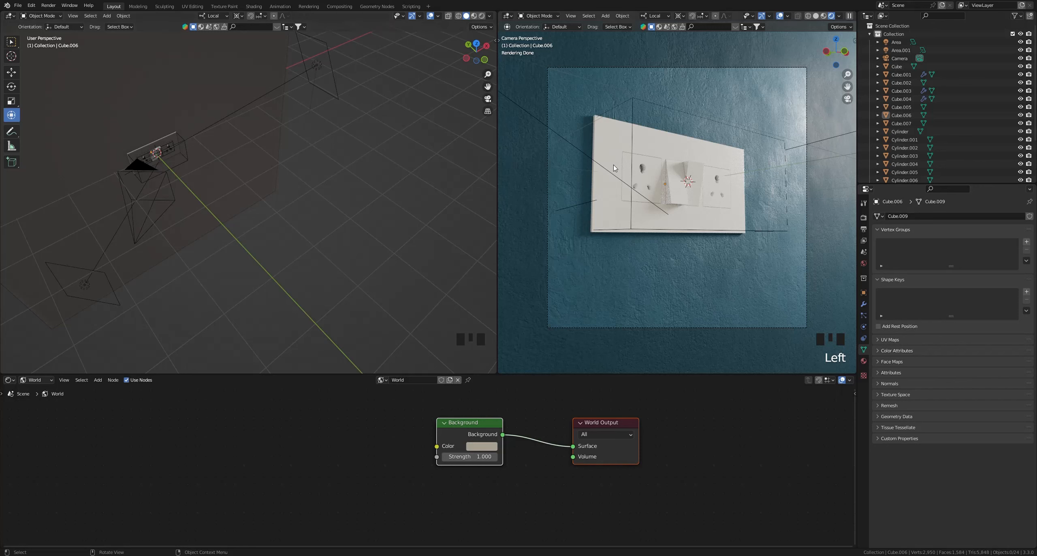
Select the socket's backplate, enlarge the shader editor, and switch it back to the object's material nodes
left_click(616, 139)
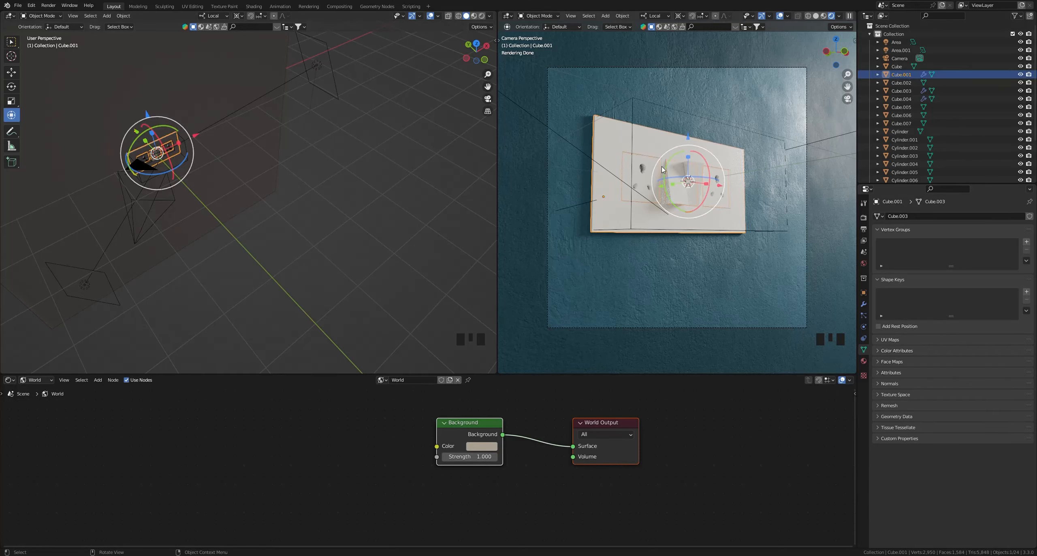
left_click_drag(443, 380, 442, 293)
left_click(9, 293)
left_click(165, 470)
left_click(37, 294)
left_click(51, 305)
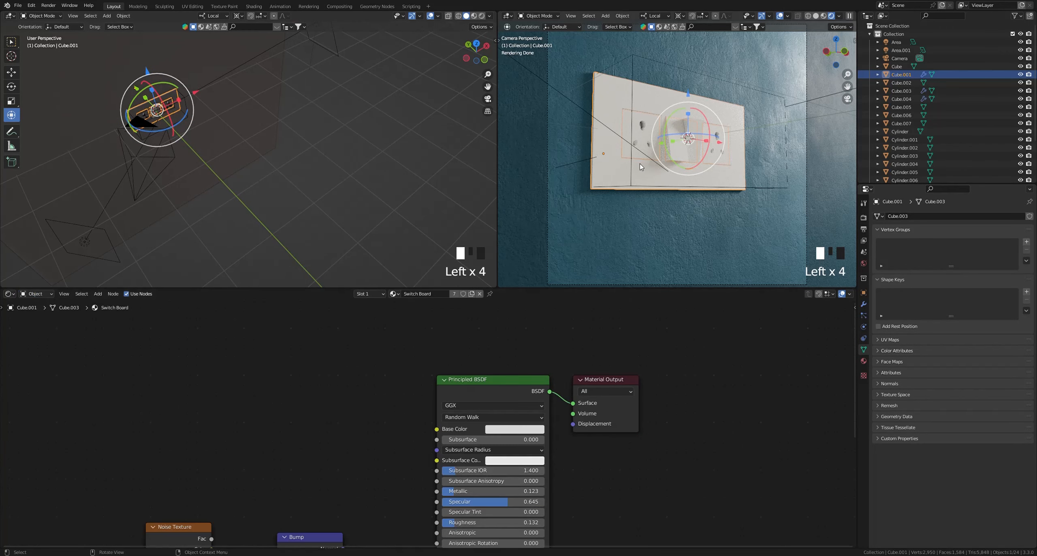
Darken the Switch Board material's Base Color a little further to a light grey
middle_click_drag(680, 407, 679, 386, "shift")
scroll(679, 385, "up", 3)
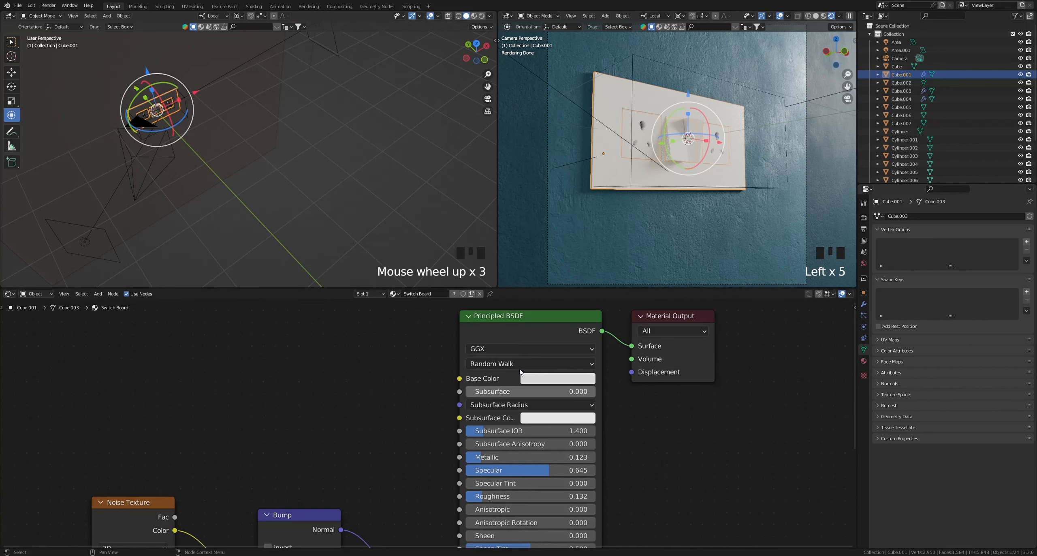
left_click(555, 378)
left_click_drag(624, 225, 624, 227)
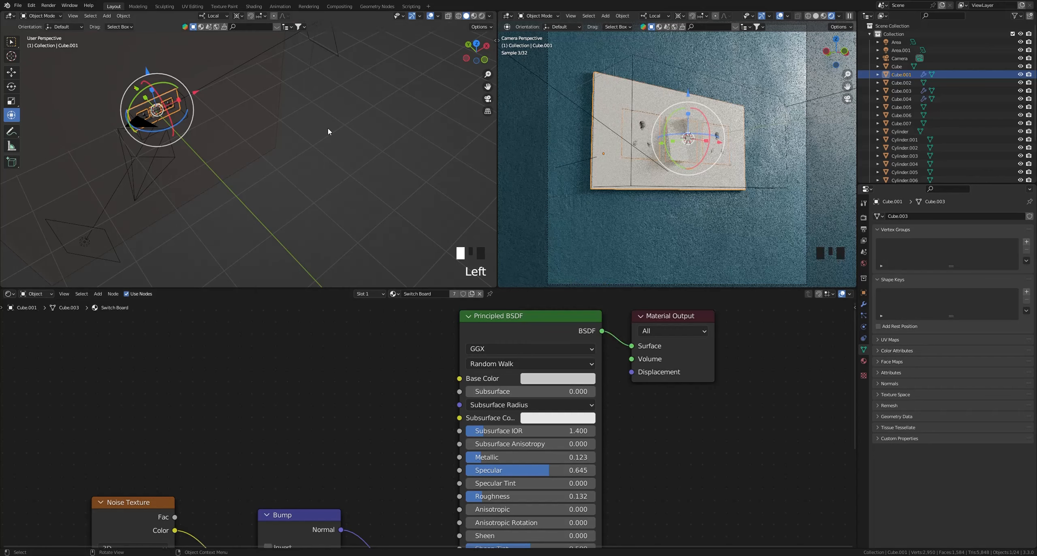
Examine the wall and the socket assembly from the side, up close and from farther away
scroll(336, 122, "down", 3)
middle_click_drag(338, 119, 365, 137, "shift")
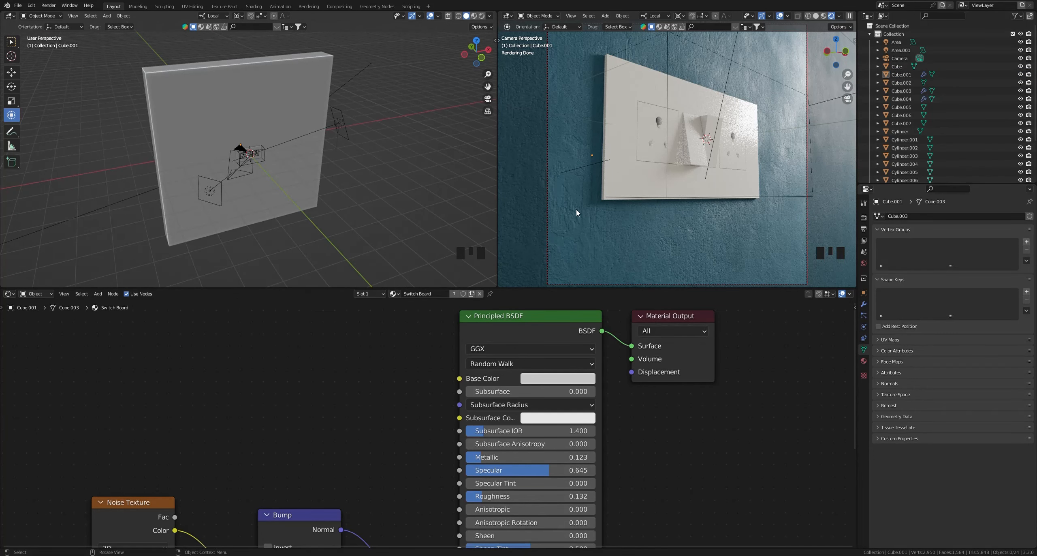
middle_click_drag(454, 129, 386, 147)
scroll(307, 158, "up", 2)
left_click(306, 159)
key("KP_Decimal")
middle_click_drag(303, 163, 243, 162)
scroll(260, 170, "down", 2)
scroll(263, 165, "down", 3)
scroll(243, 162, "down", 3)
left_click(193, 125)
left_click(194, 128)
Add a point light and move it about 0.041 m along its local Y axis near the left socket's holes
scroll(231, 164, "up", 11)
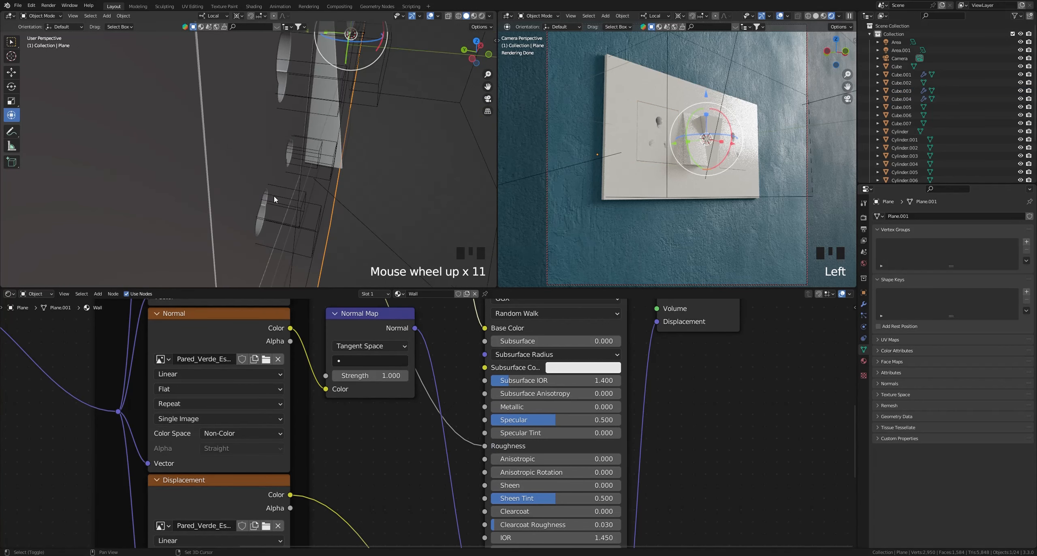
middle_click_drag(274, 196, 255, 175, "shift")
scroll(244, 168, "down", 1)
scroll(245, 168, "down", 2)
key("shift+a")
mouse_move(243, 174)
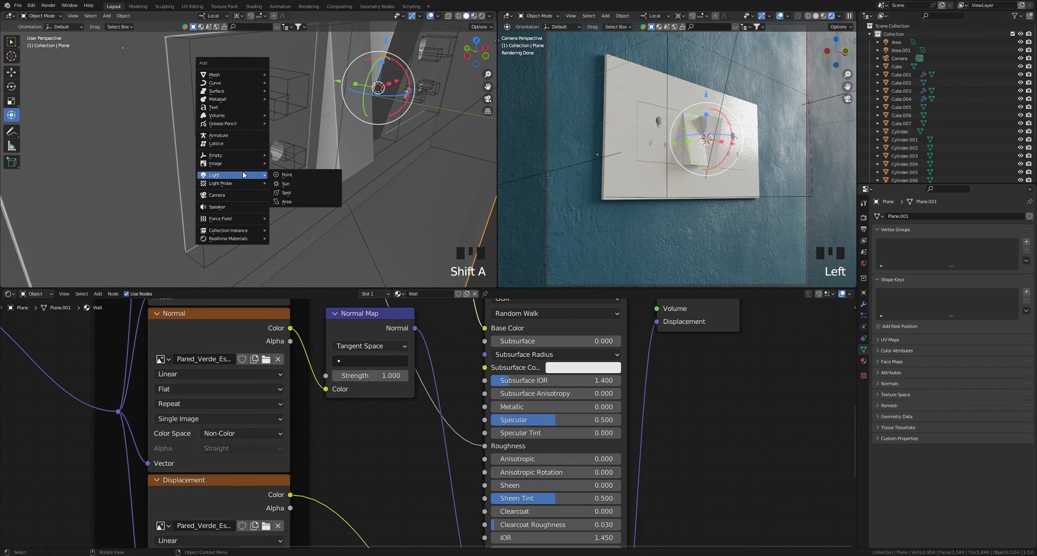
left_click(326, 177)
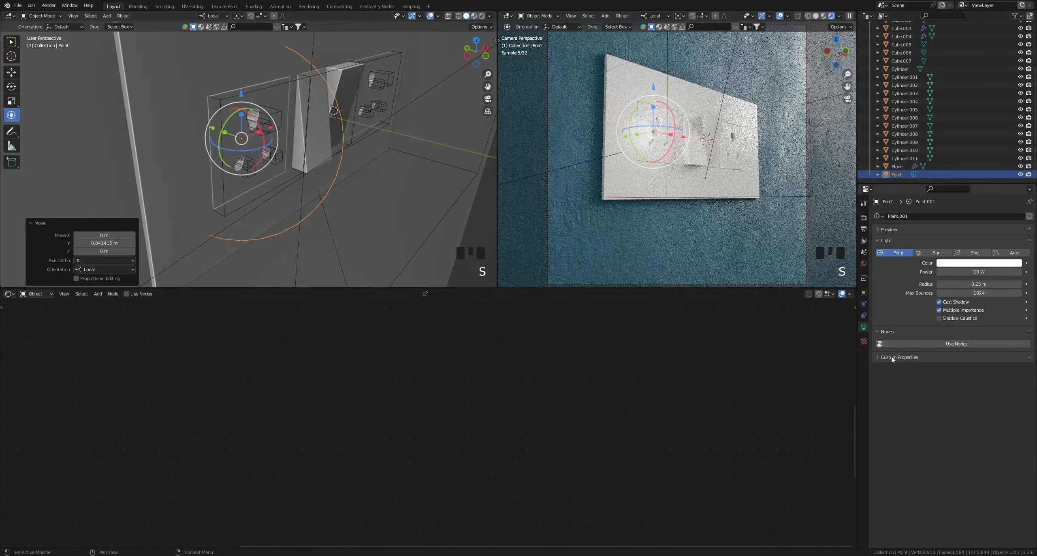
Give the point light a negative power of -50 W
left_click(865, 327)
left_click(989, 272)
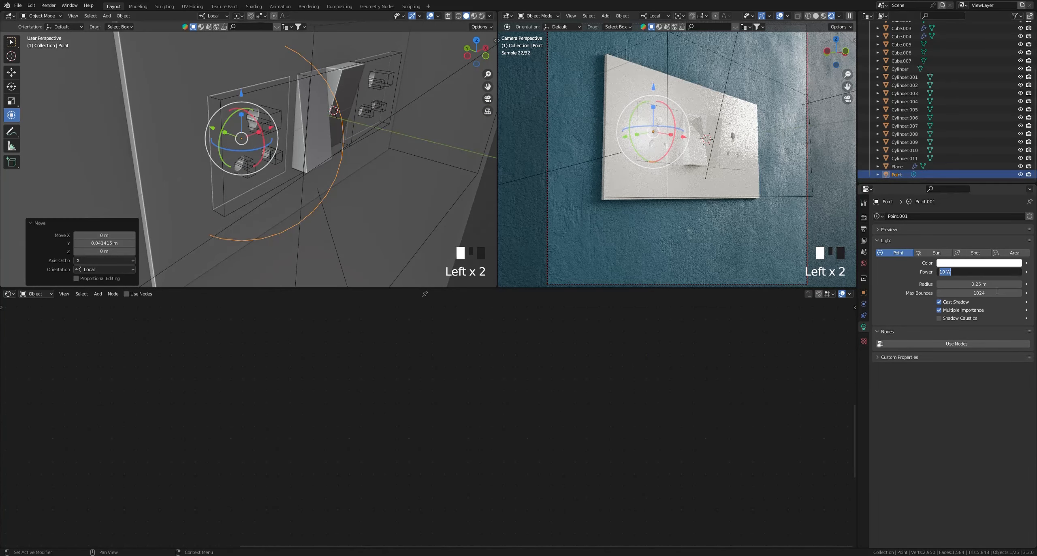
type("-50")
key("Return")
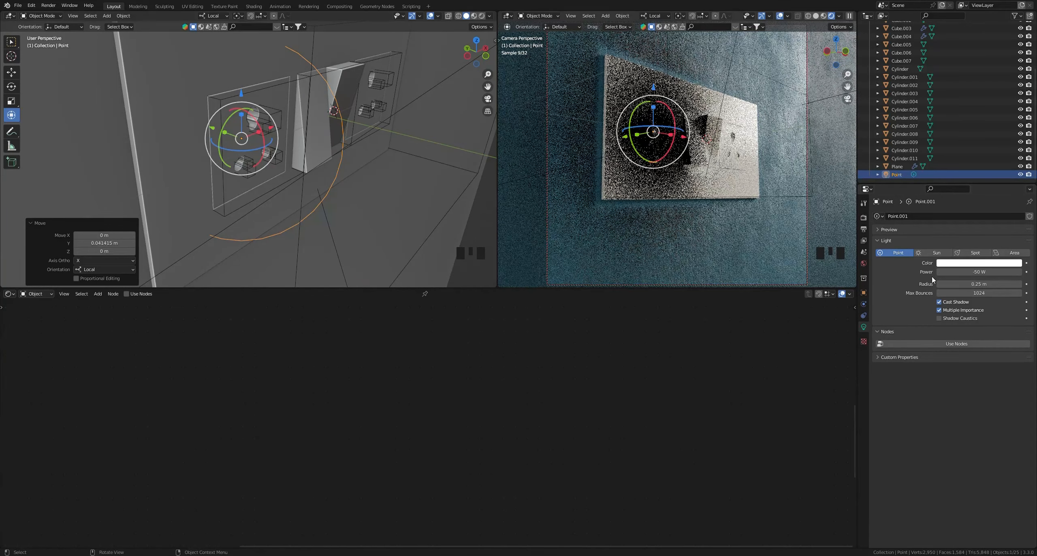
Reposition the point light behind the left socket's lower holes and set its radius to 0.05 m
left_click_drag(214, 131, 344, 146)
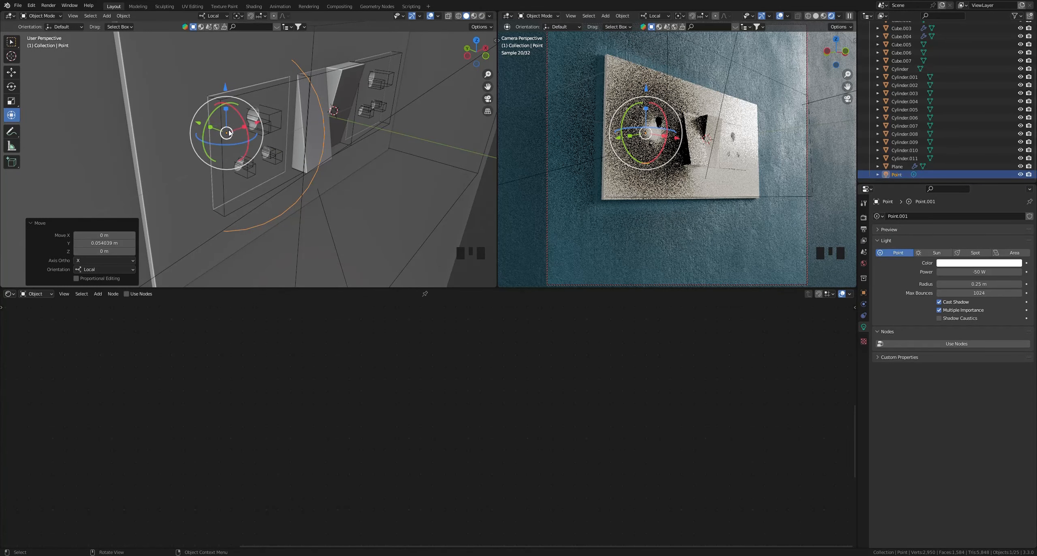
right_click(212, 134)
left_click(227, 136)
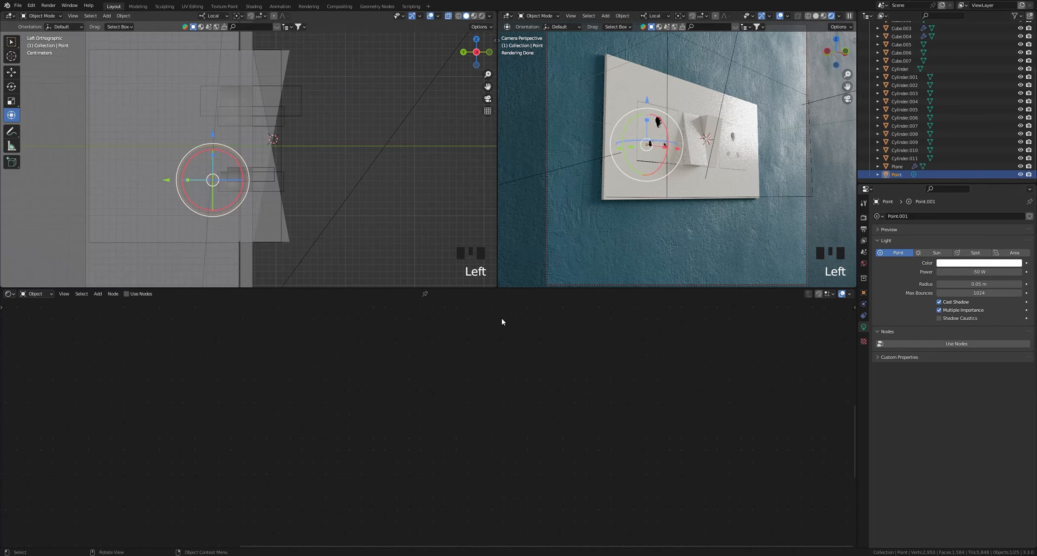
Set the point light's power to -10 W and deselect the light
left_click(988, 274)
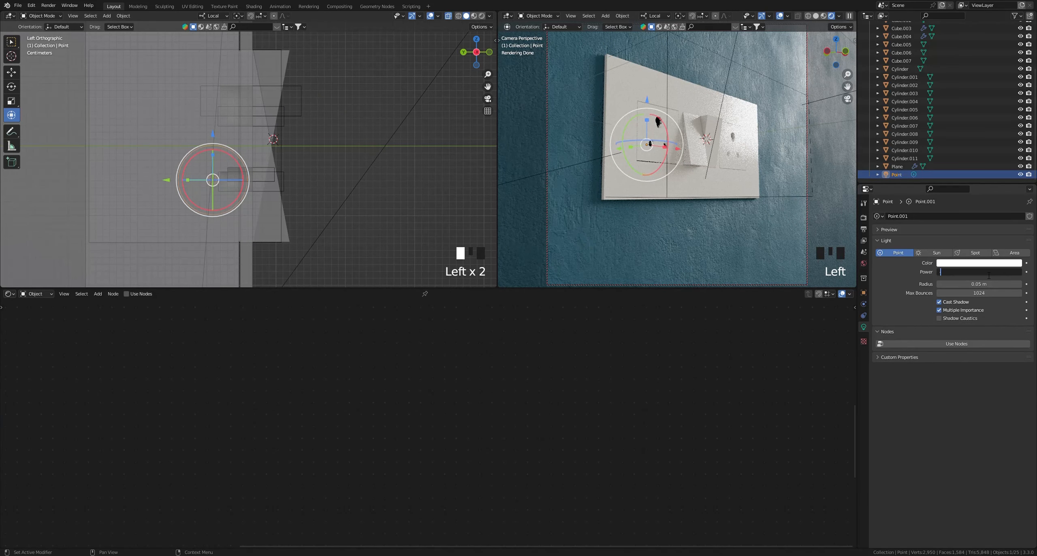
type("-10")
key("Return")
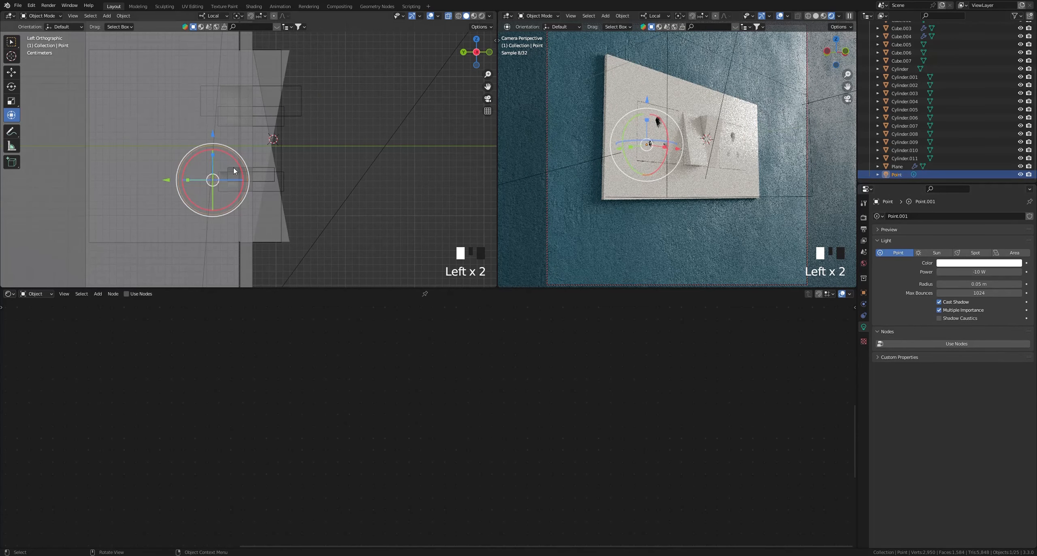
left_click(400, 177)
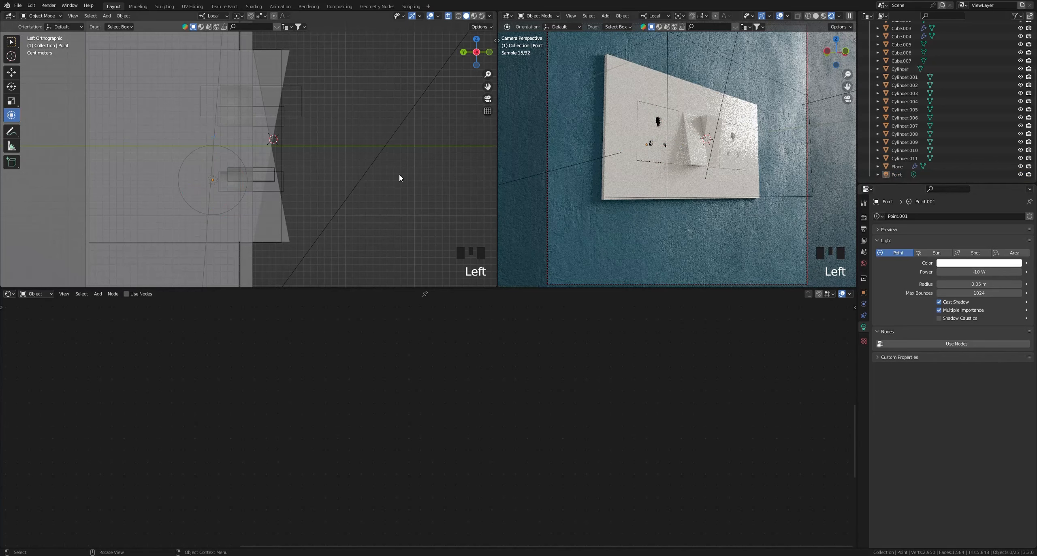
Move the point light behind the left socket's holes about 0.026 m in X and 0.010 m in Y, working in top view
left_click(211, 180)
key("grave")
key("grave")
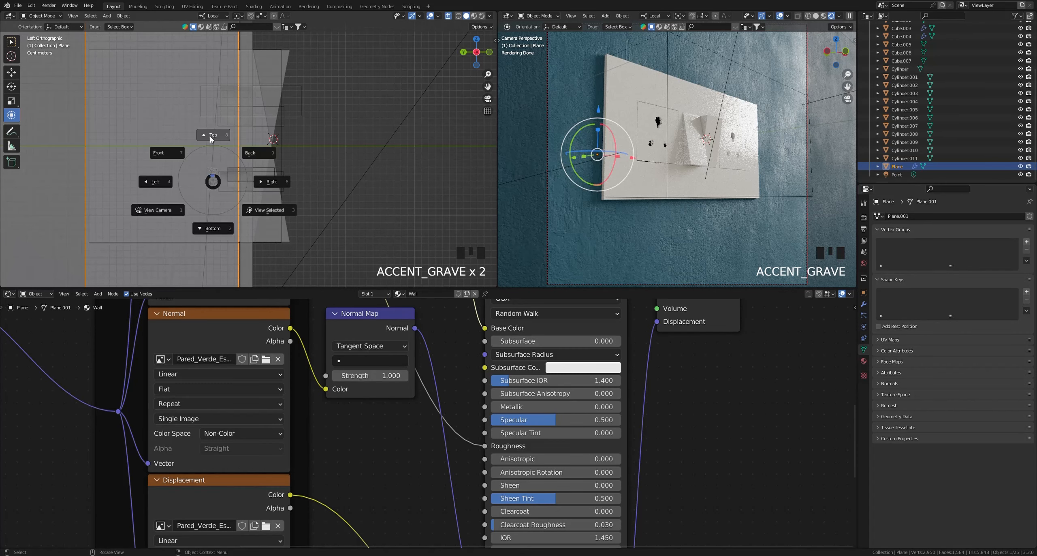
left_click(209, 136)
left_click(240, 119)
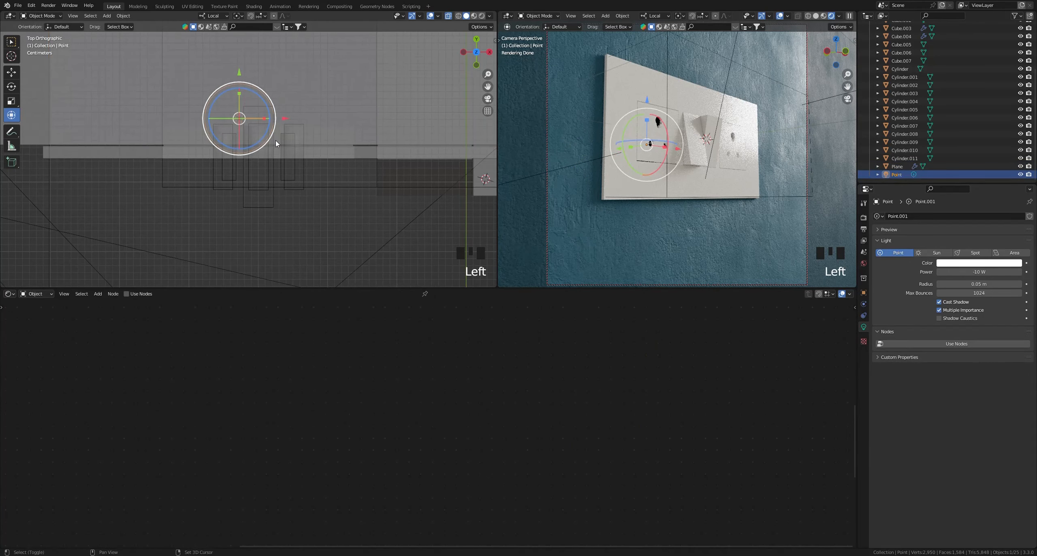
middle_click_drag(276, 140, 124, 175, "shift")
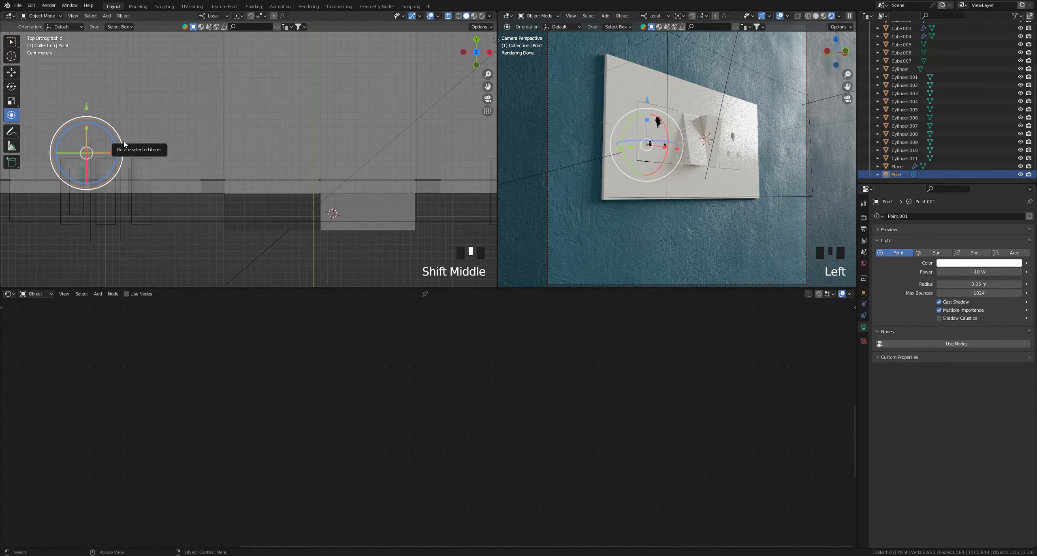
key("g")
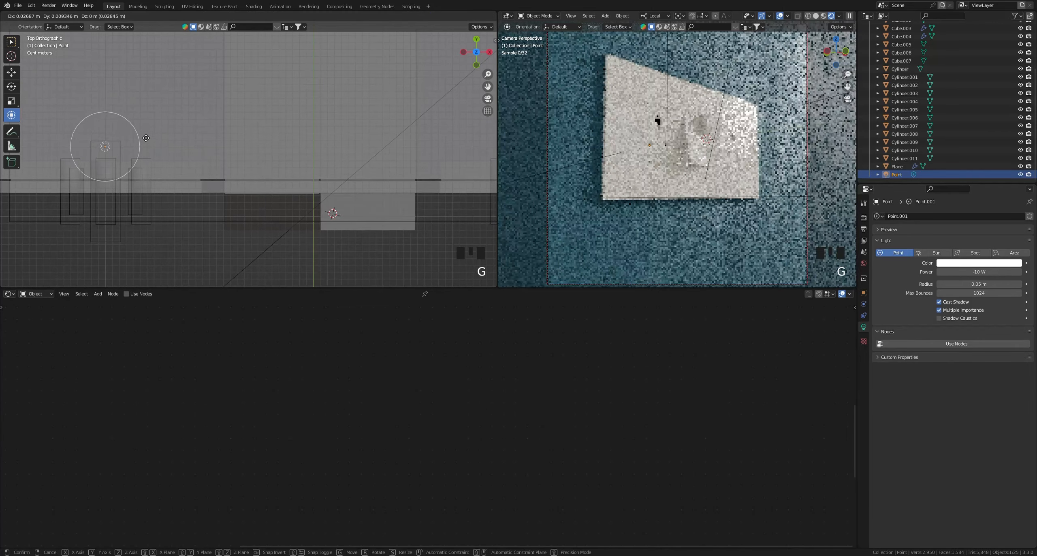
left_click(147, 139)
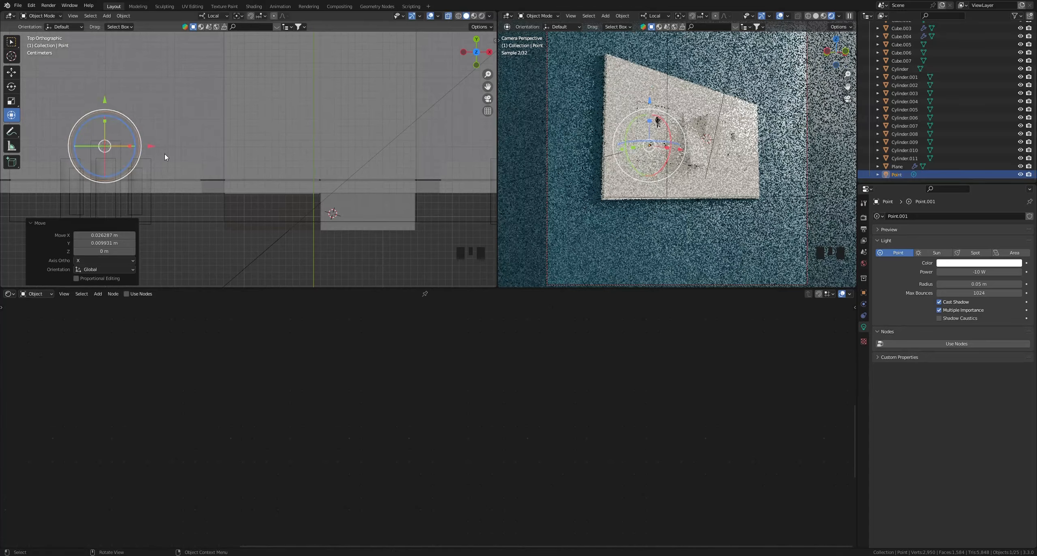
middle_click_drag(165, 154, 144, 164, "shift")
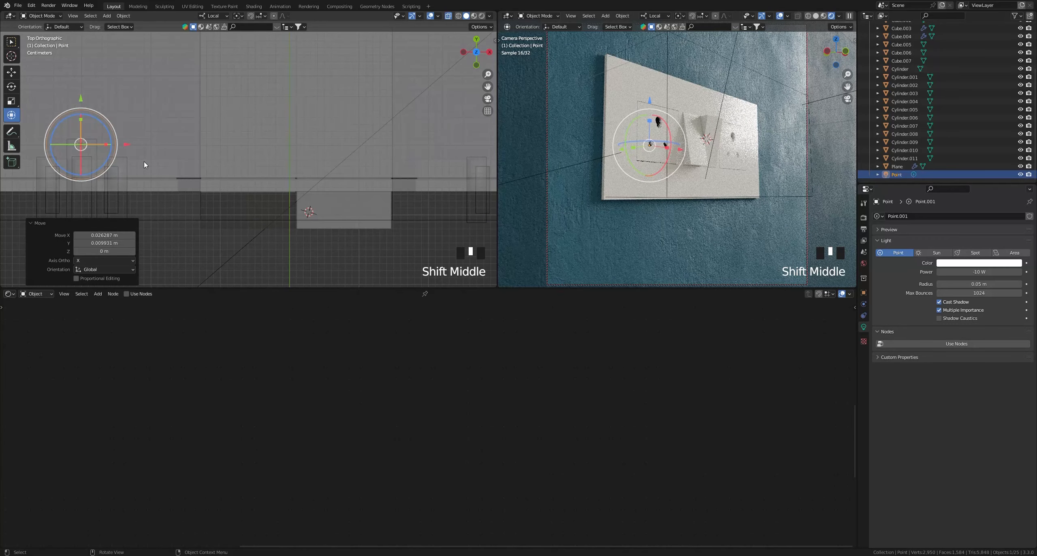
Duplicate the point light about 0.62 m along X so the copy sits behind the right socket's holes, and render the image
key("shift+d")
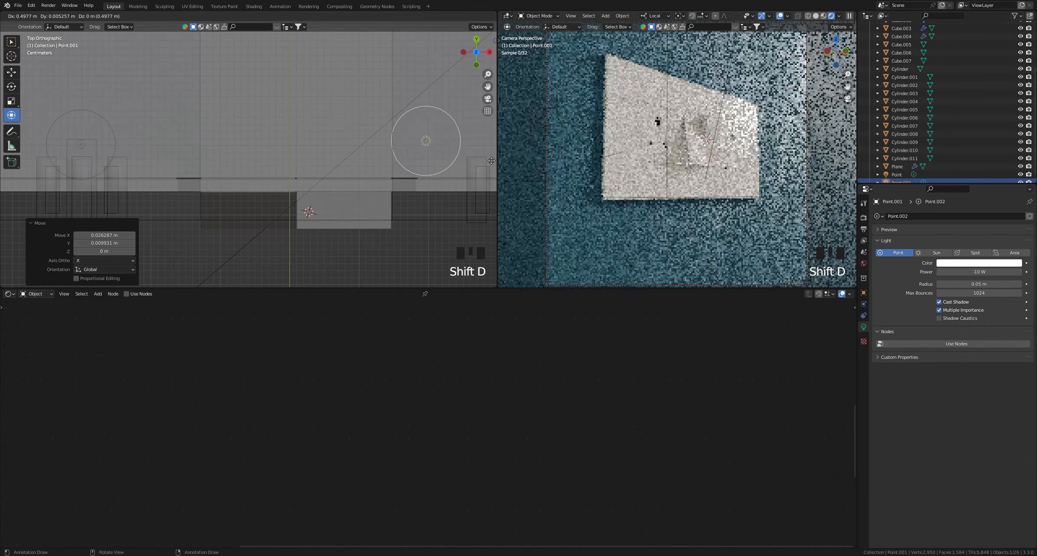
key("x")
key("x")
left_click(488, 156)
middle_click_drag(488, 155, 290, 153, "shift")
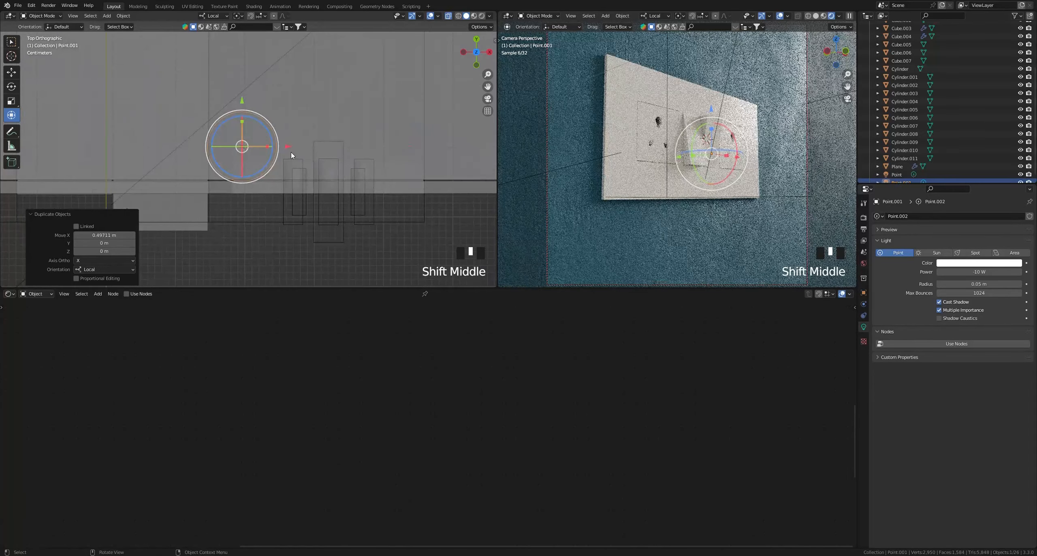
left_click_drag(291, 147, 376, 148)
key("F12")
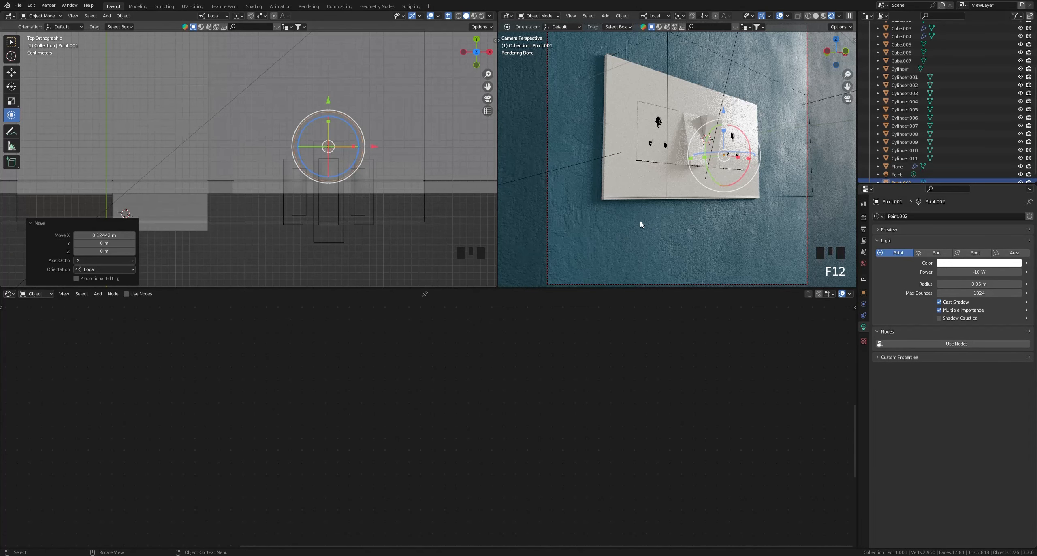
Shade the left socket panel smooth with auto smooth at 30°
middle_click_drag(274, 157, 255, 111)
scroll(242, 76, "up", 2)
scroll(242, 77, "up", 3)
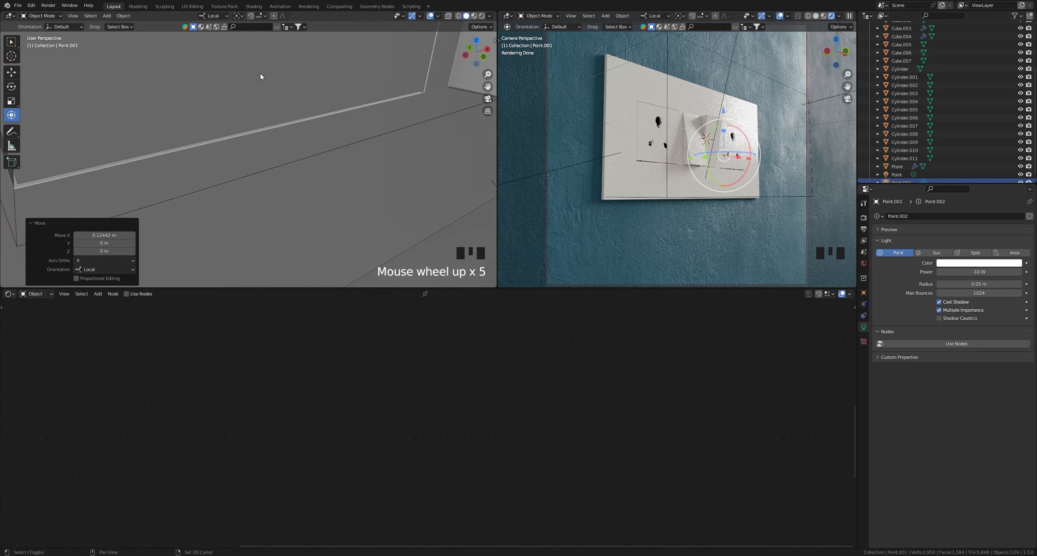
middle_click_drag(261, 77, 257, 174, "shift")
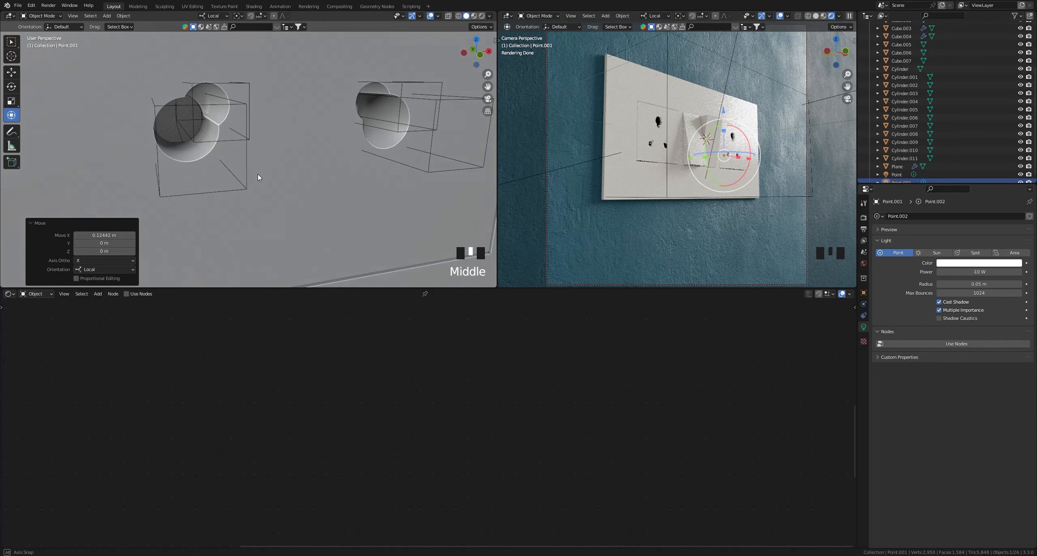
left_click(250, 140)
left_click(285, 136)
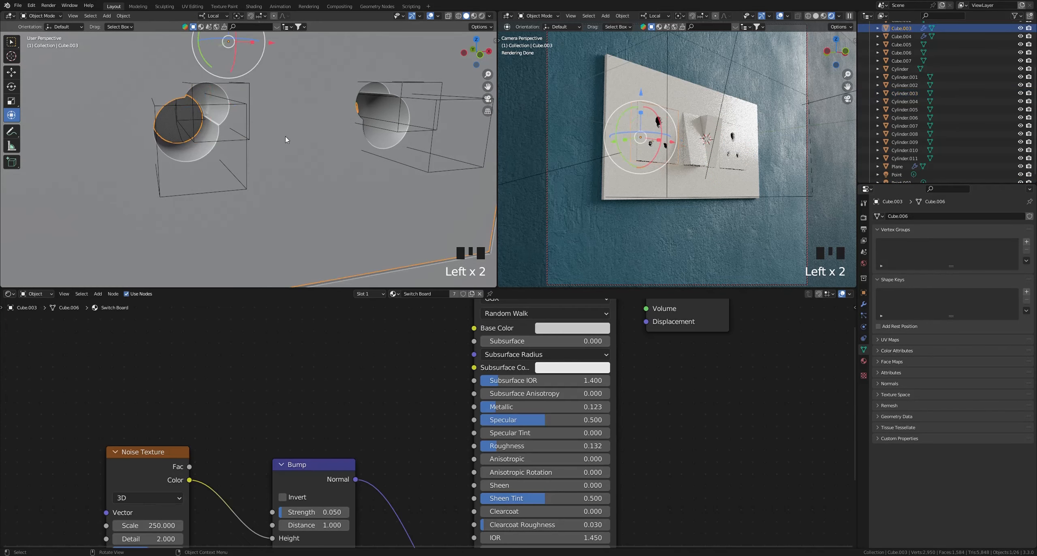
right_click(290, 144)
left_click(288, 154)
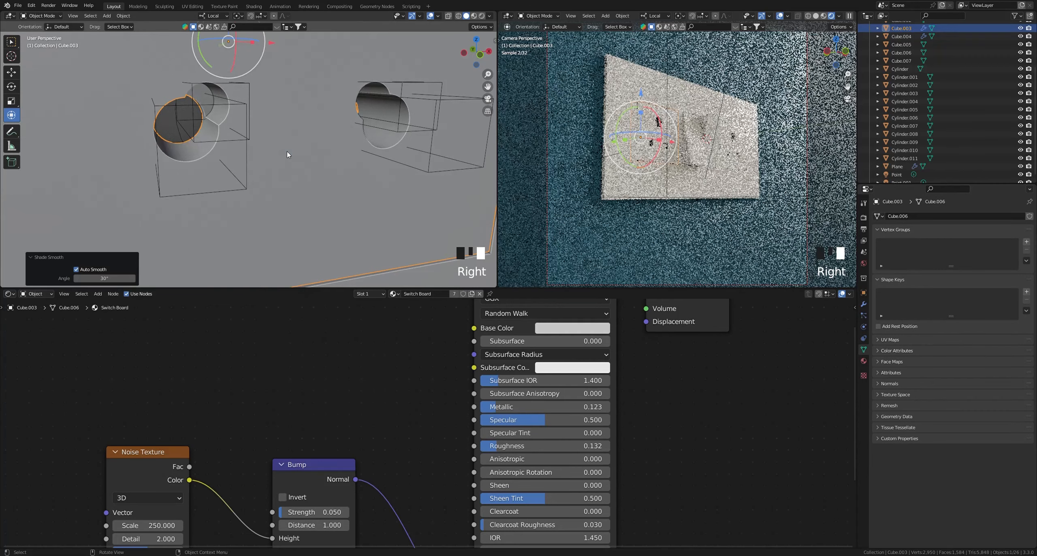
Apply smooth shading with 30° auto smooth to the right socket panel
scroll(287, 158, "down", 4)
middle_click_drag(274, 164, 305, 178, "shift")
scroll(261, 180, "down", 3)
scroll(307, 174, "up", 2)
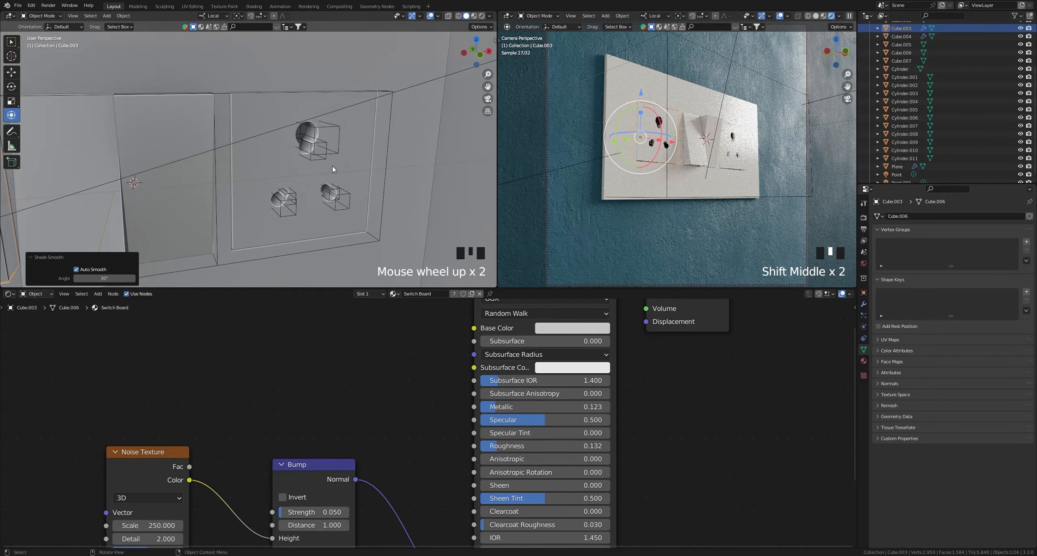
left_click(333, 166)
right_click(332, 166)
left_click(332, 169)
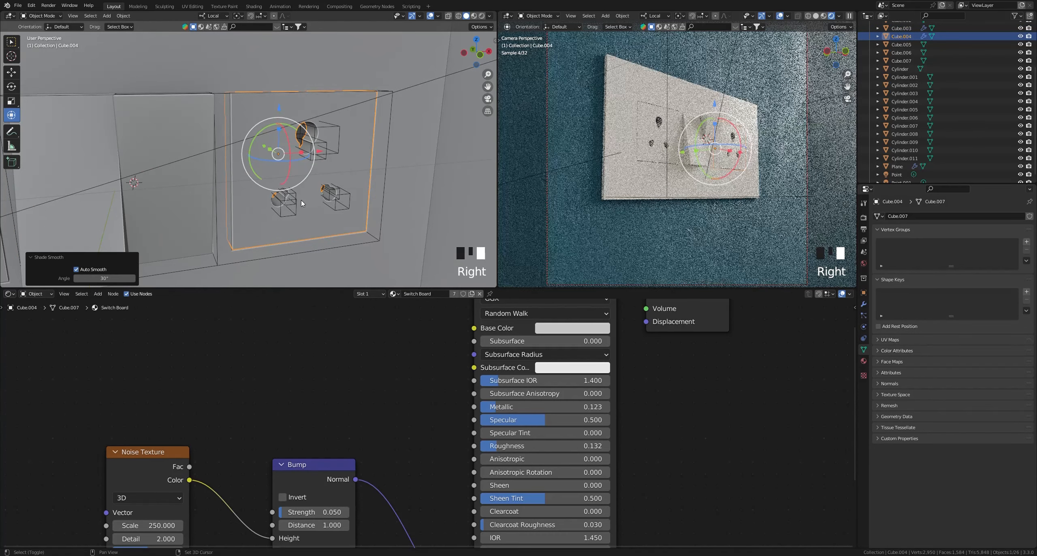
Select the point light behind the left socket and set its power to -2 W
middle_click_drag(302, 199, 284, 199, "shift")
scroll(218, 181, "down", 2)
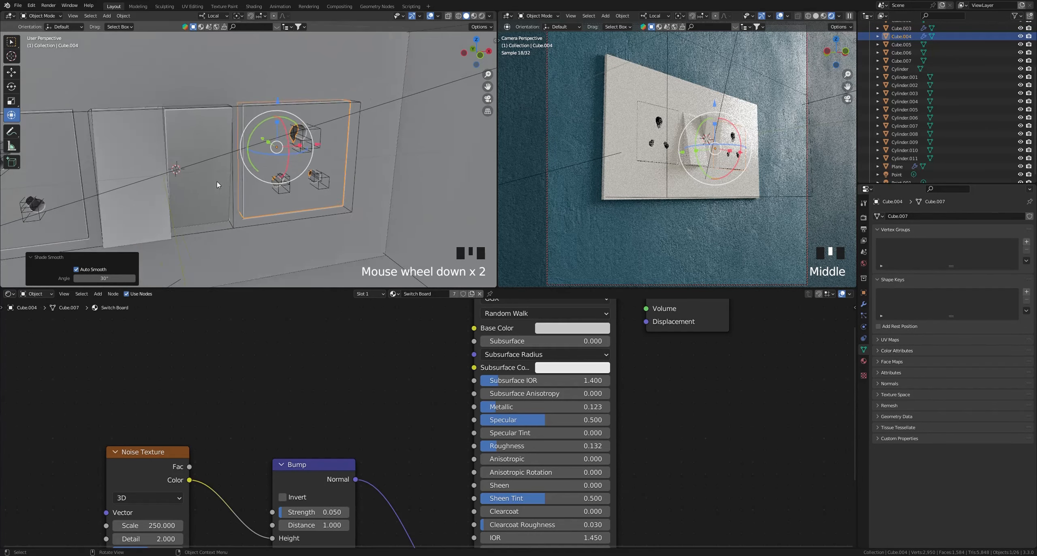
middle_click_drag(217, 182, 271, 183, "shift")
key("alt+z")
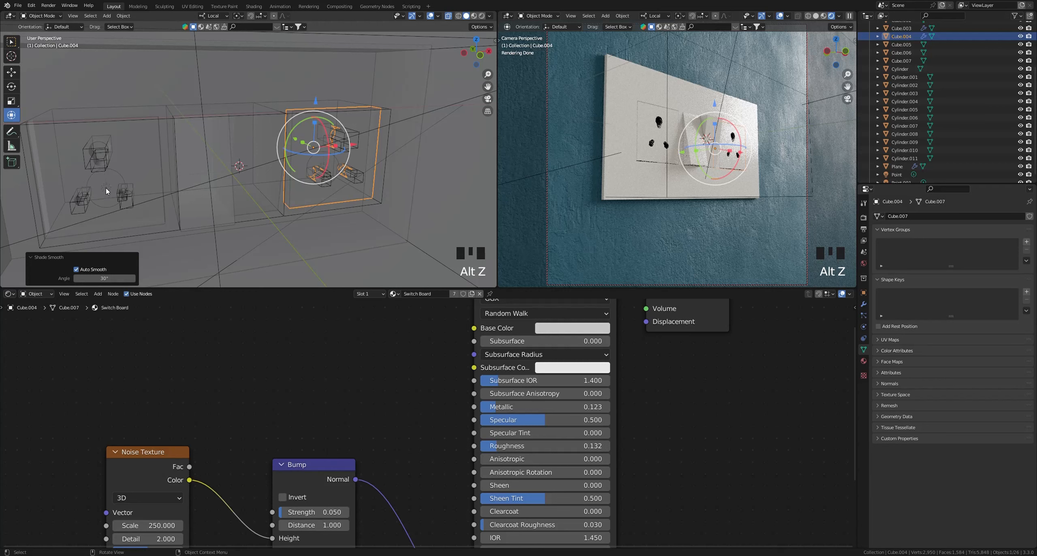
left_click(105, 189)
left_click(107, 190)
left_click(107, 190)
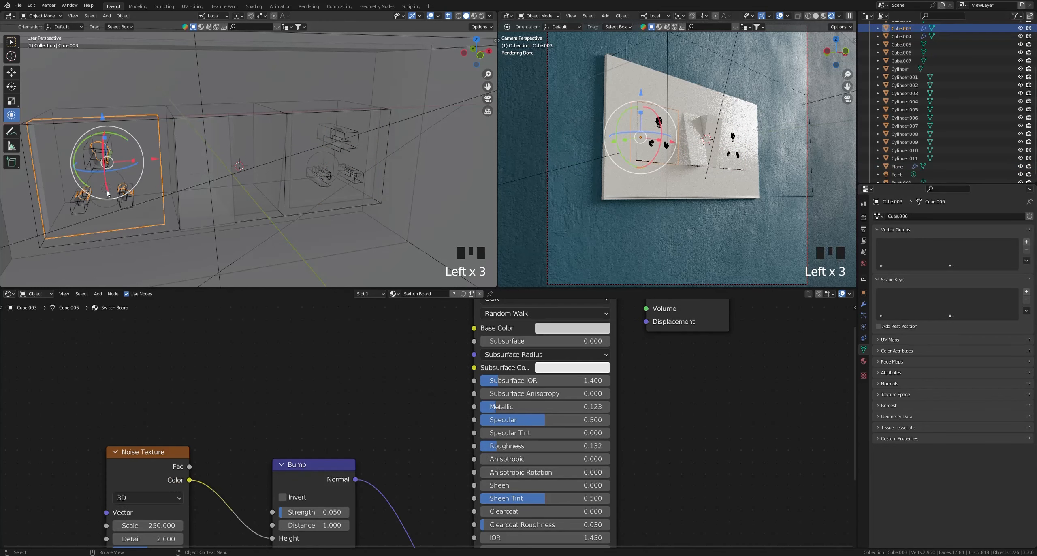
left_click(107, 193)
scroll(909, 167, "down", 4)
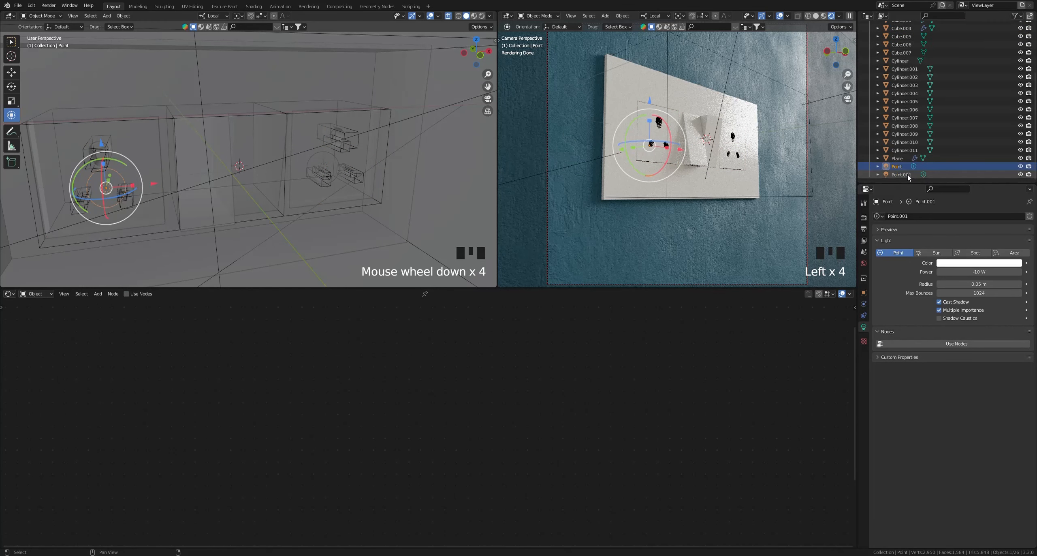
left_click(985, 272)
type("-2")
key("Return")
Set the power of the point light behind the right socket to -2 W
left_click(910, 177)
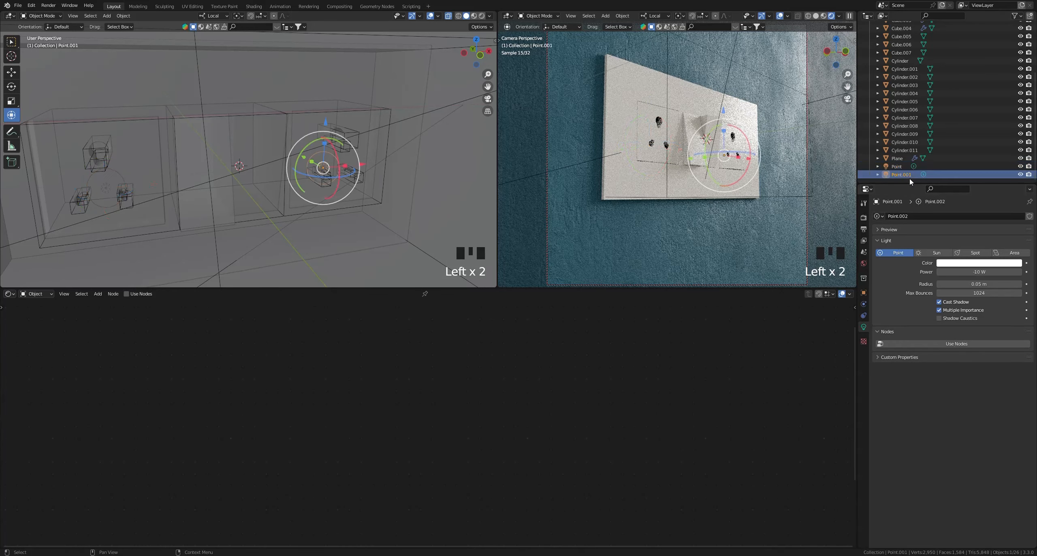
left_click(987, 274)
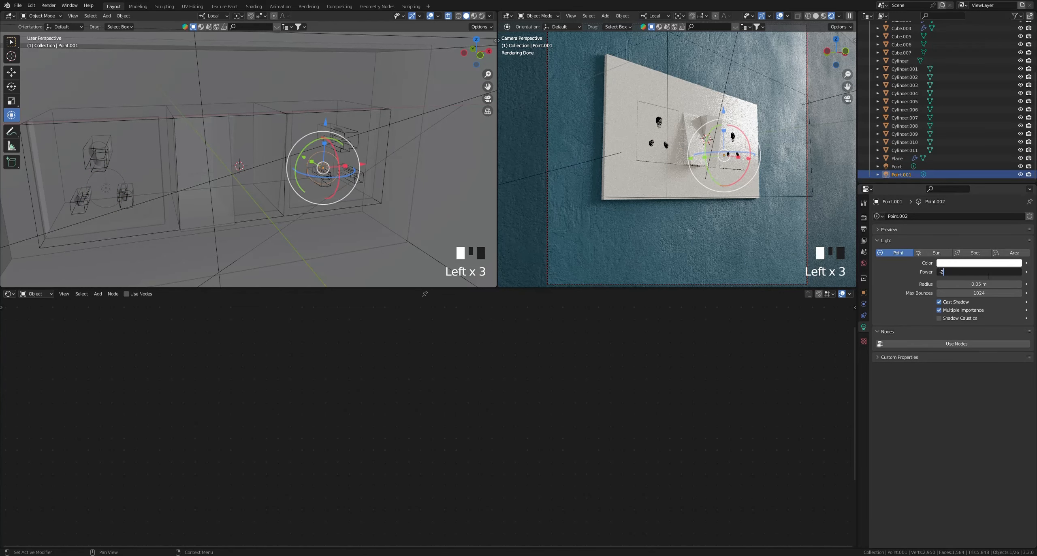
type("-2")
key("Return")
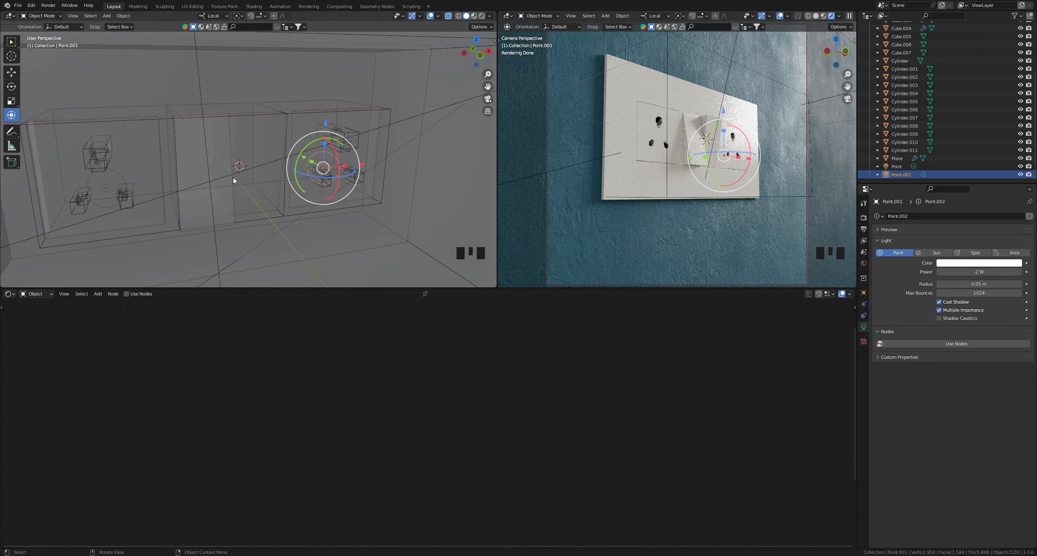
Select both point lights in top view and move them together slightly further back along Y, away from the socket face
key("grave")
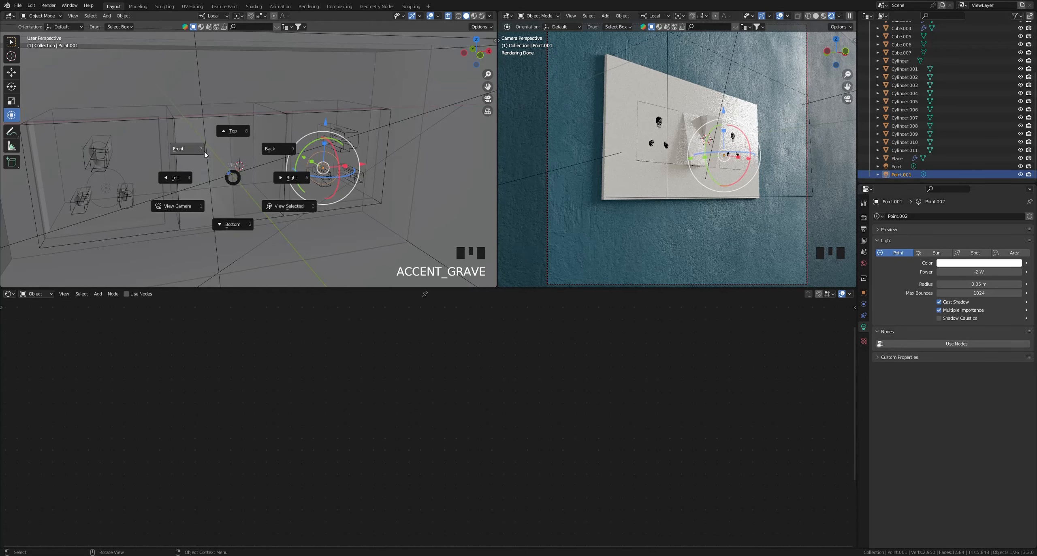
left_click(232, 131)
left_click(111, 110, "shift")
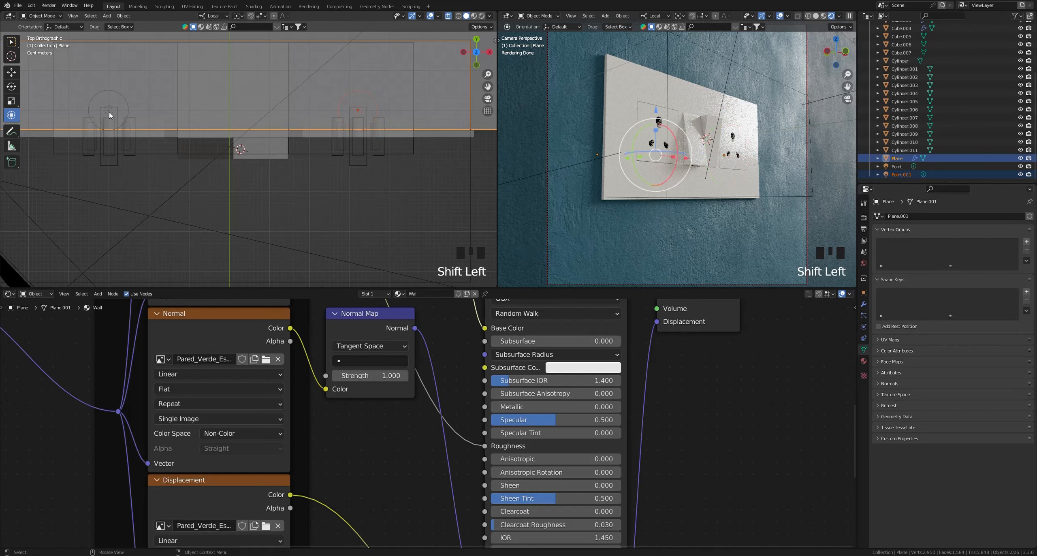
left_click(110, 113)
left_click(361, 112, "shift")
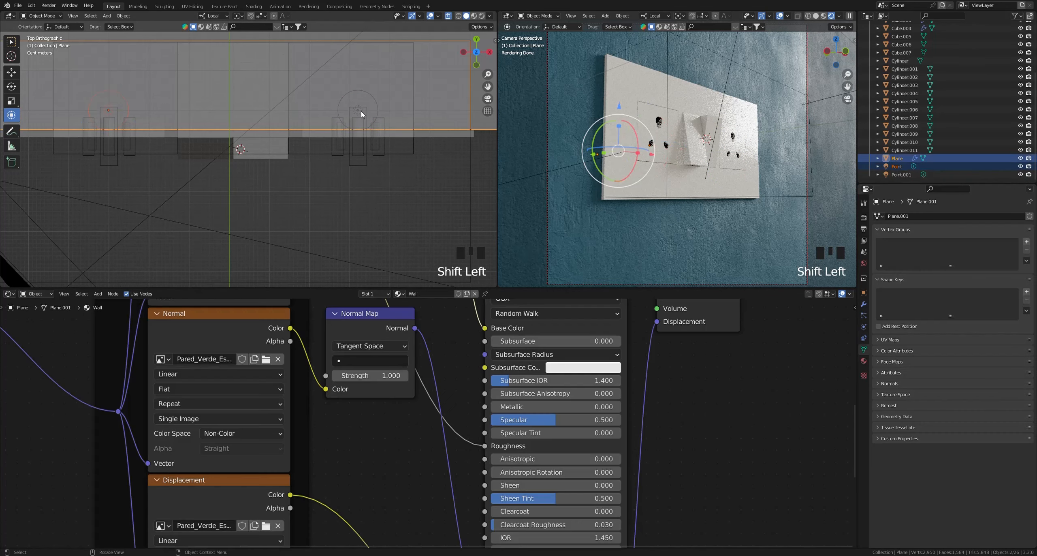
left_click(361, 111)
left_click(898, 166, "shift")
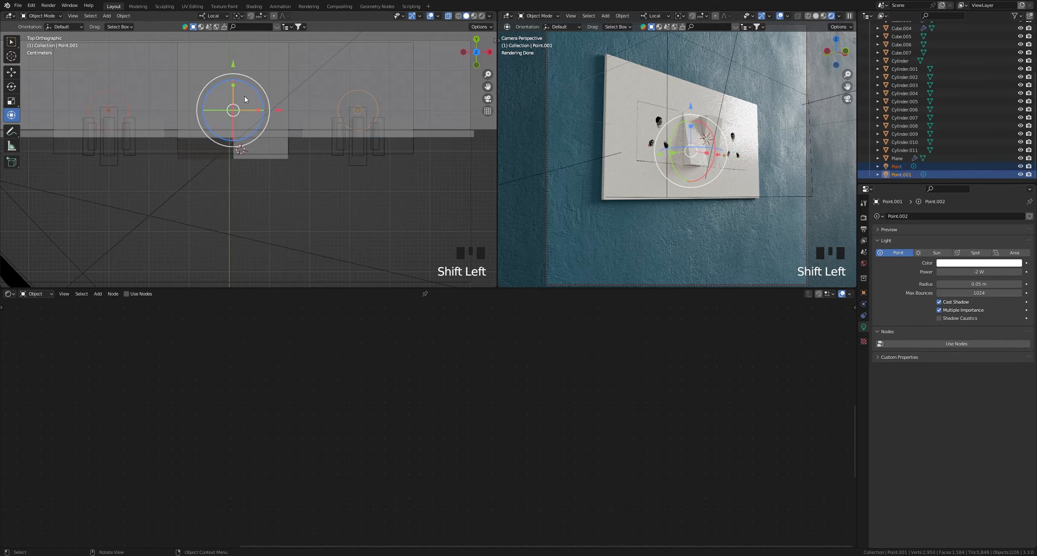
left_click_drag(234, 65, 235, 60)
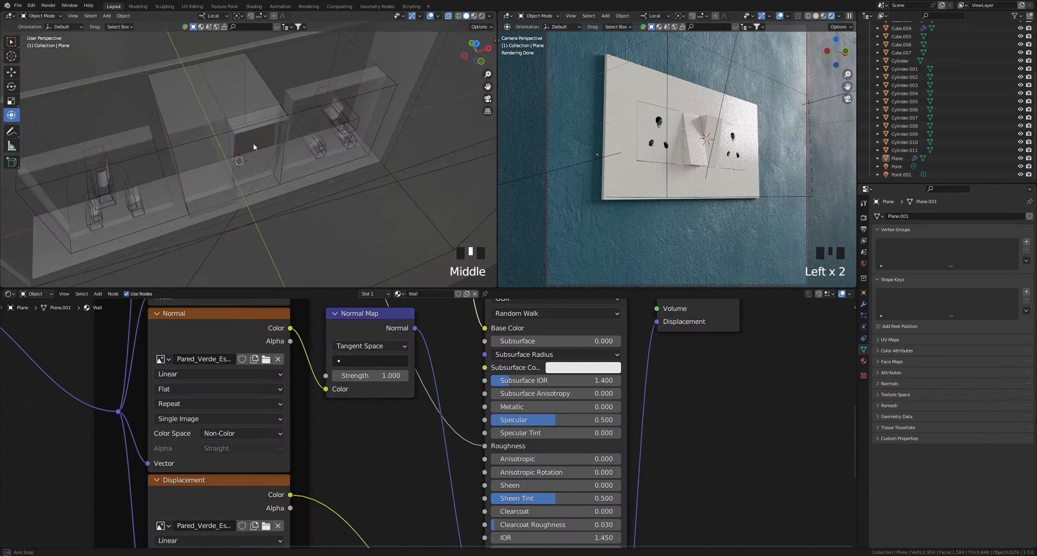
Select the camera and enable its depth of field
key("alt+z")
middle_click_drag(253, 143, 221, 171)
middle_click_drag(221, 170, 196, 173)
scroll(197, 174, "down", 2)
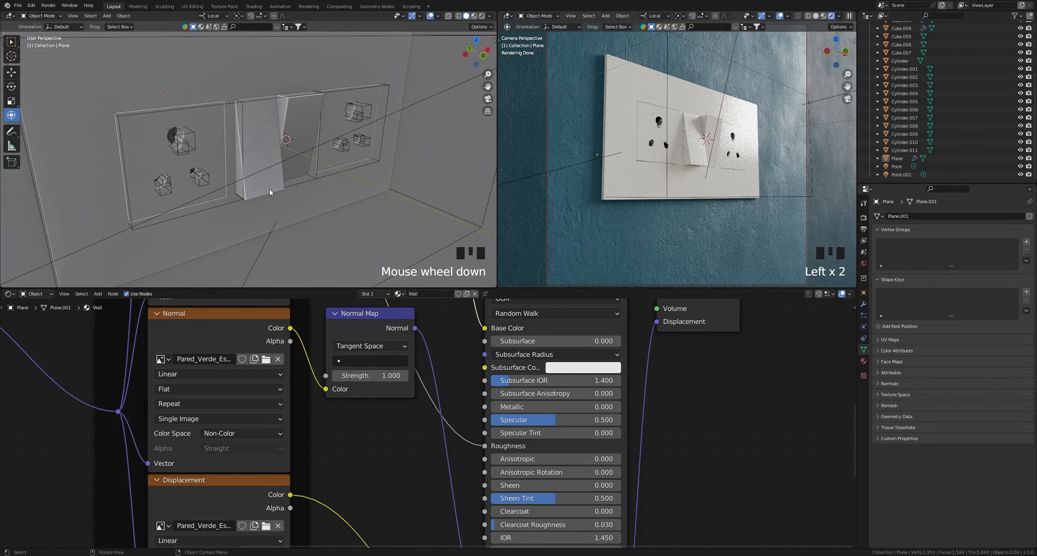
scroll(905, 59, "up", 9)
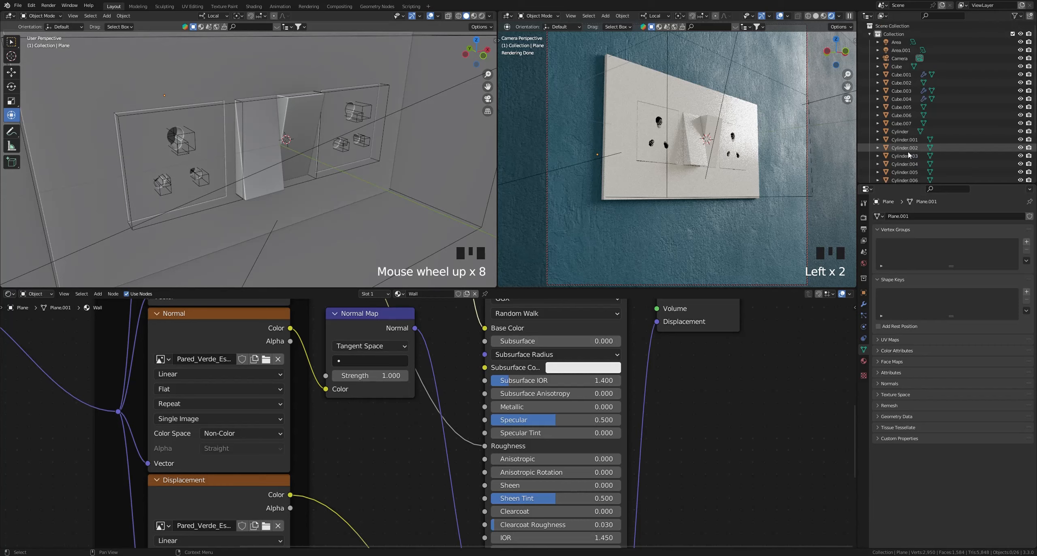
left_click(902, 58)
left_click(896, 365)
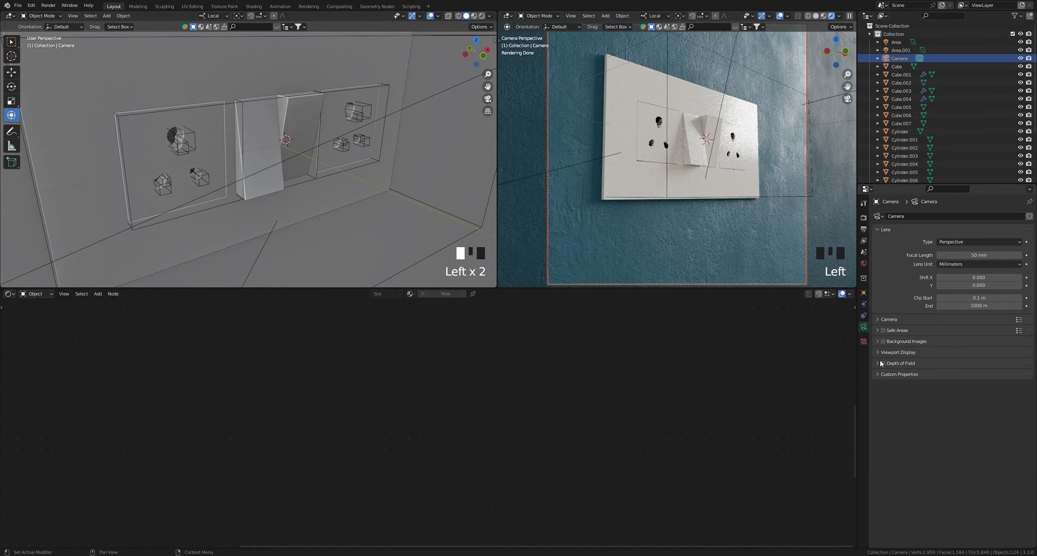
left_click(884, 363)
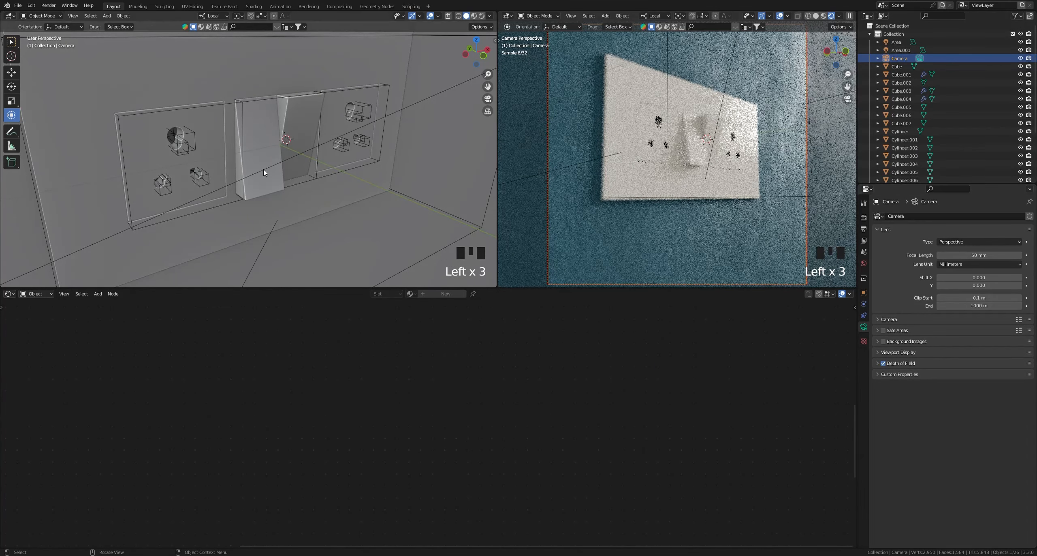
Turn on the camera's limits display and bring the whole camera and wall into an x-ray view
scroll(264, 164, "down", 4)
middle_click_drag(264, 163, 303, 192)
scroll(366, 200, "down", 3)
middle_click_drag(366, 198, 261, 168, "shift")
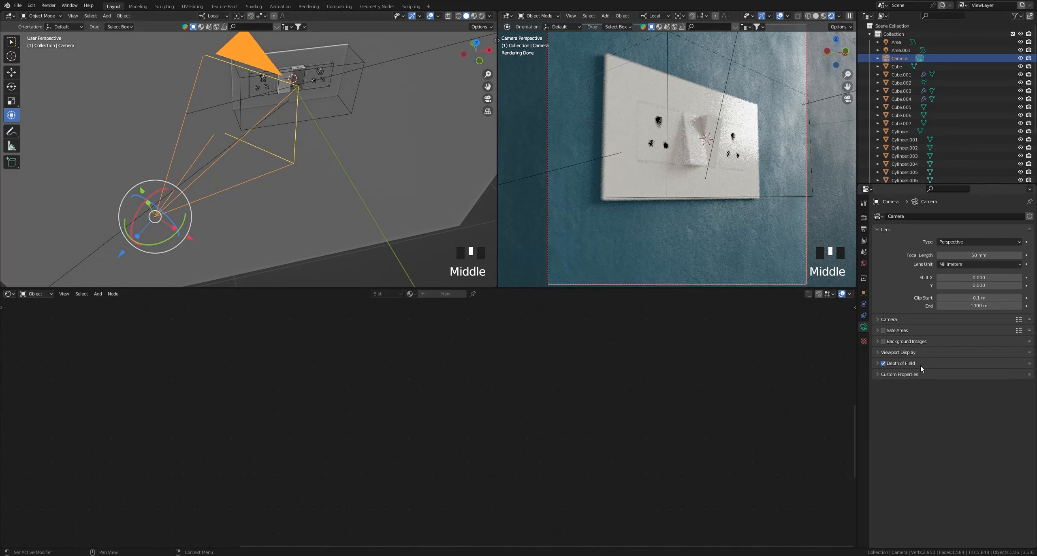
left_click(888, 352)
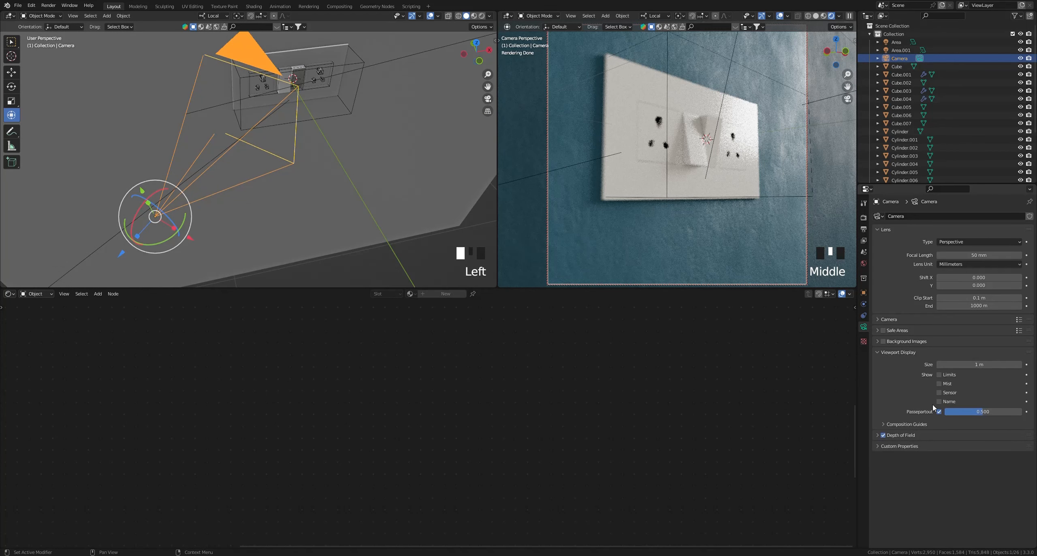
left_click(940, 376)
left_click(900, 355)
scroll(311, 155, "down", 3)
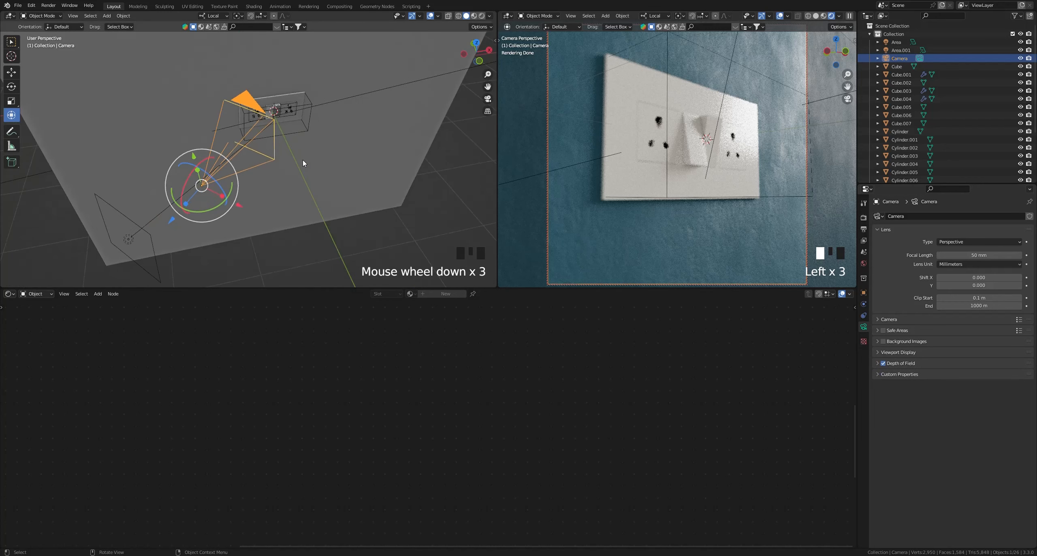
middle_click_drag(303, 160, 246, 193, "shift")
key("alt+z")
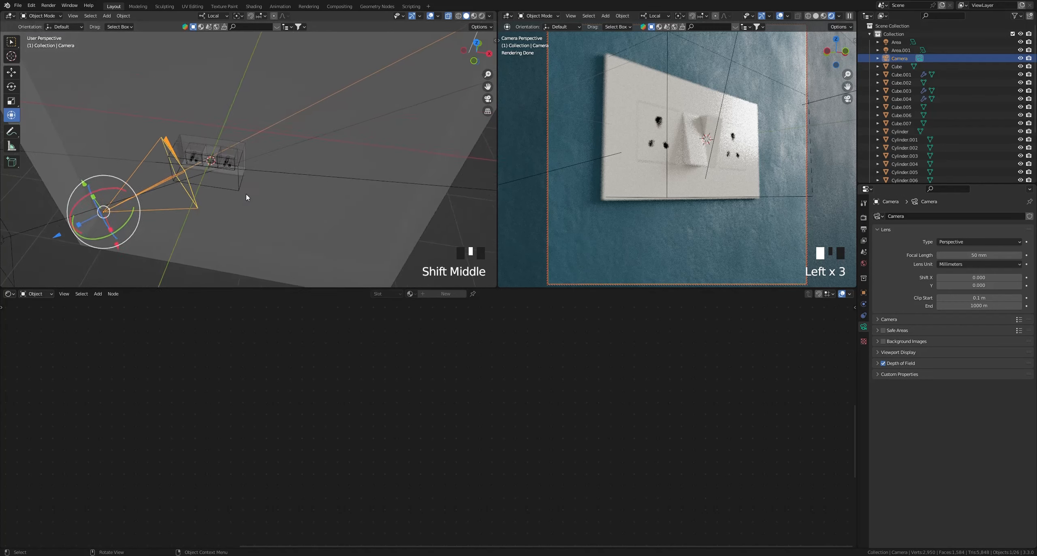
Examine the camera's limits line and its focus position relative to the socket and wall from several distances
scroll(247, 194, "down", 4)
left_click_drag(384, 78, 233, 166)
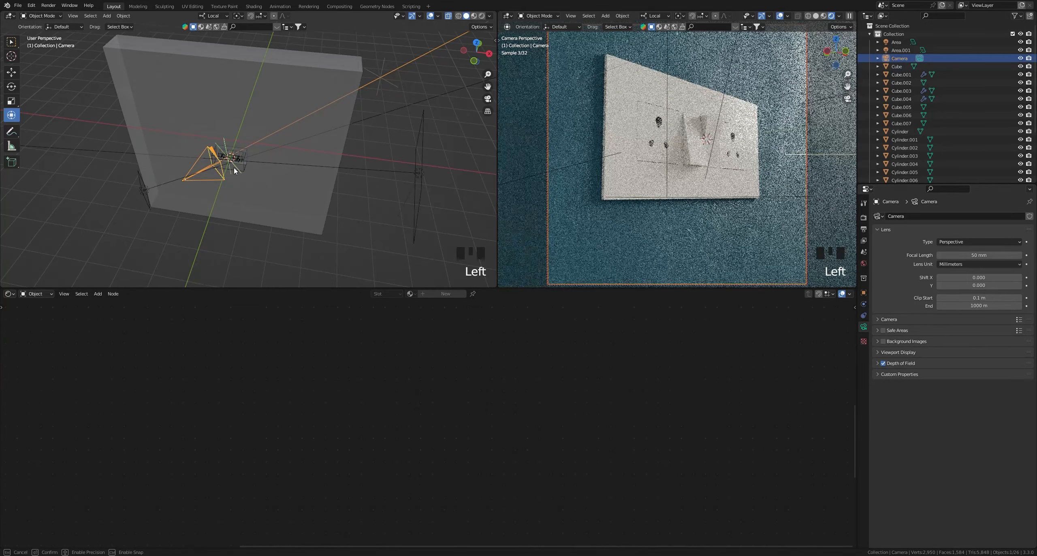
scroll(226, 154, "up", 8)
left_click_drag(177, 204, 189, 201)
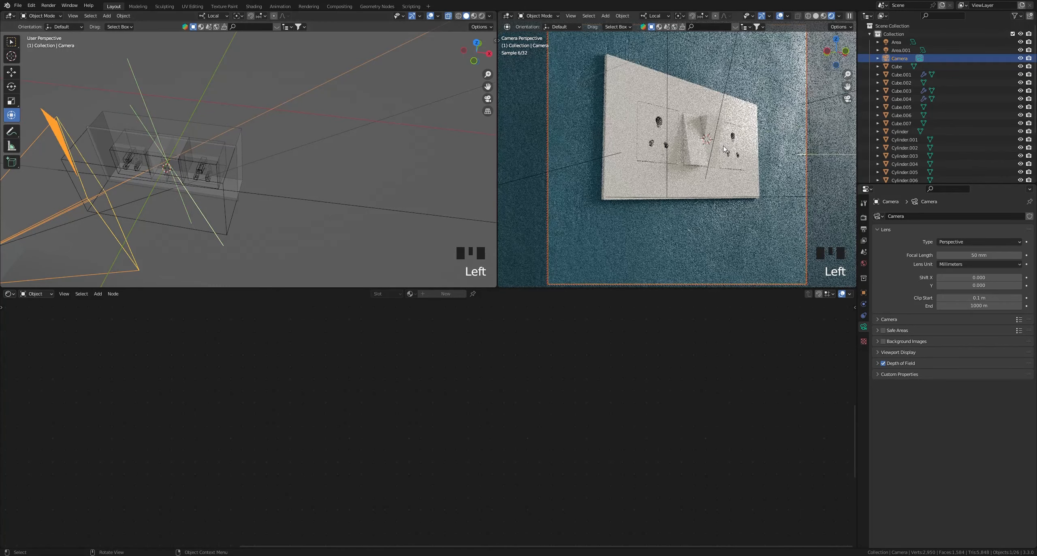
middle_click_drag(190, 182, 252, 156, "shift")
scroll(214, 162, "up", 10)
middle_click_drag(170, 170, 279, 166, "shift")
scroll(279, 166, "down", 2)
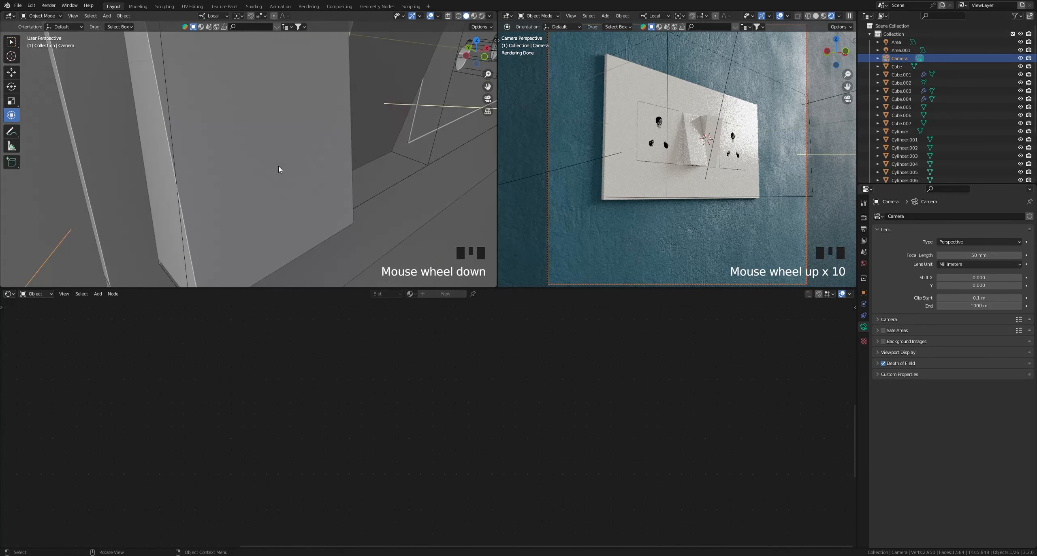
Show the socket and wall in x-ray view and clear the selection so that no object stays selected
left_click(272, 161)
scroll(268, 122, "down", 4)
key("alt+z")
left_click(346, 192)
left_click(346, 192)
middle_click_drag(268, 122, 339, 193, "shift")
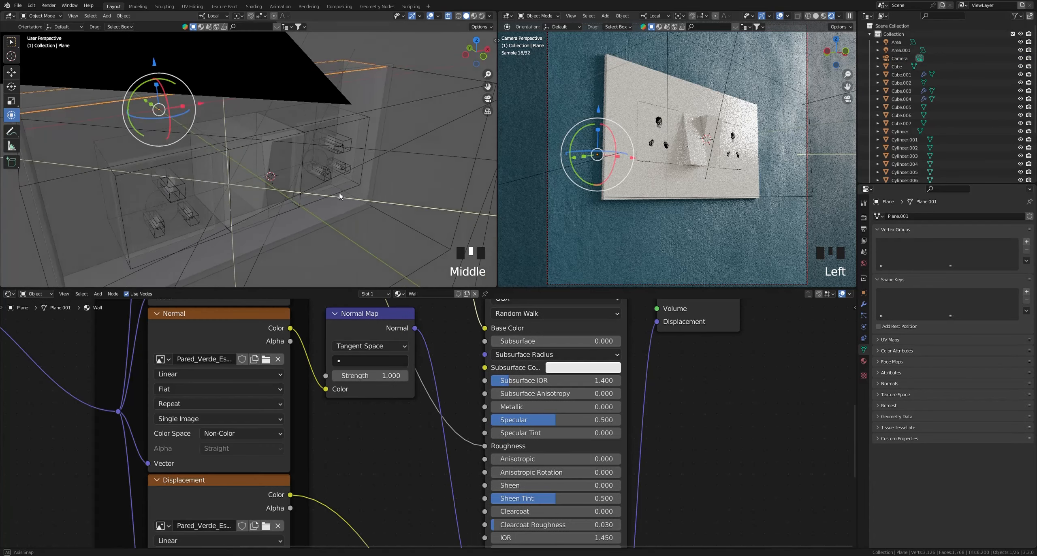
scroll(338, 193, "down", 2)
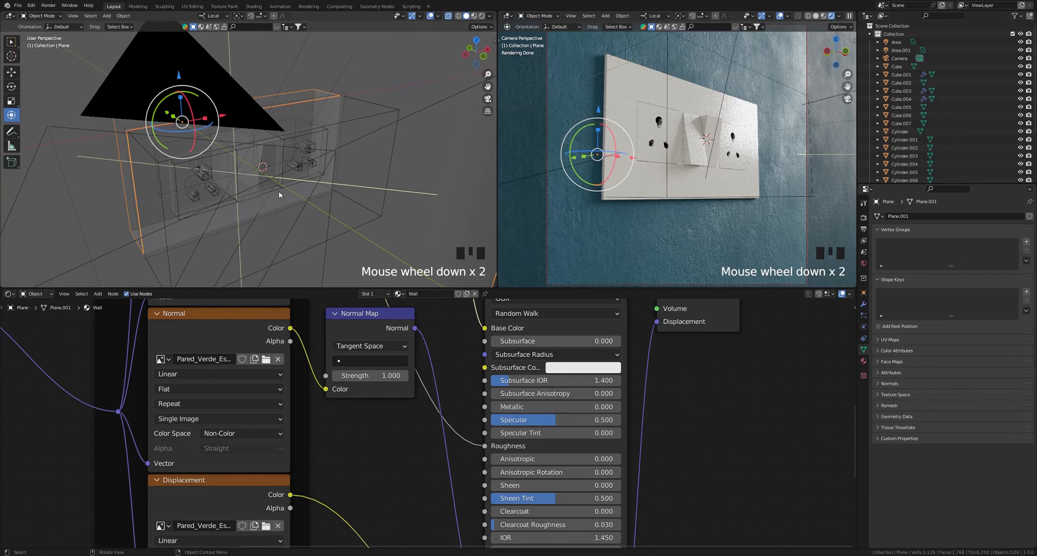
scroll(295, 191, "down", 5)
left_click(436, 180)
scroll(332, 181, "down", 2)
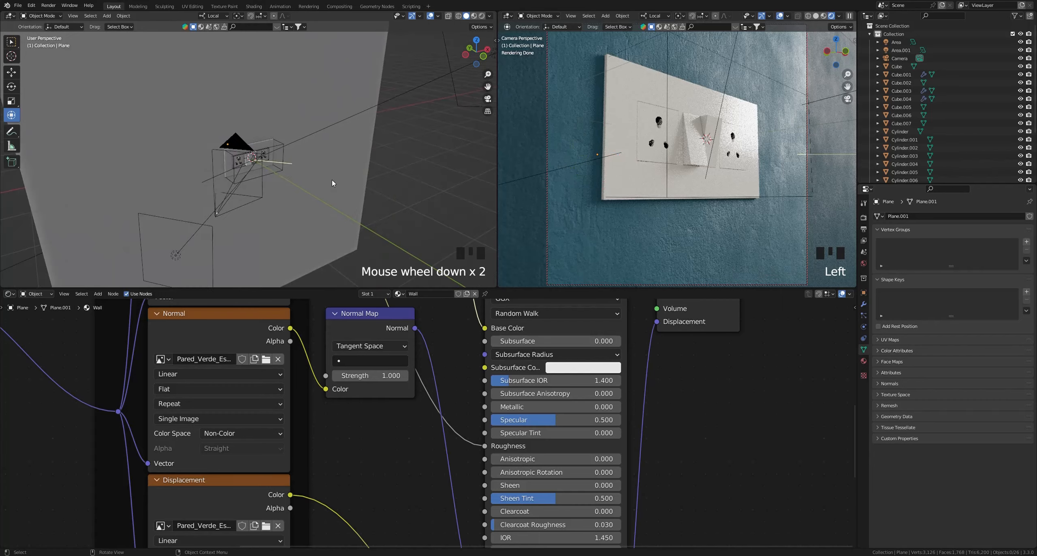
Reframe the locked camera so the socket sits slightly lower in the shot, keeping its distance about the same
middle_click_drag(332, 180, 319, 196, "shift")
scroll(577, 188, "down", 1)
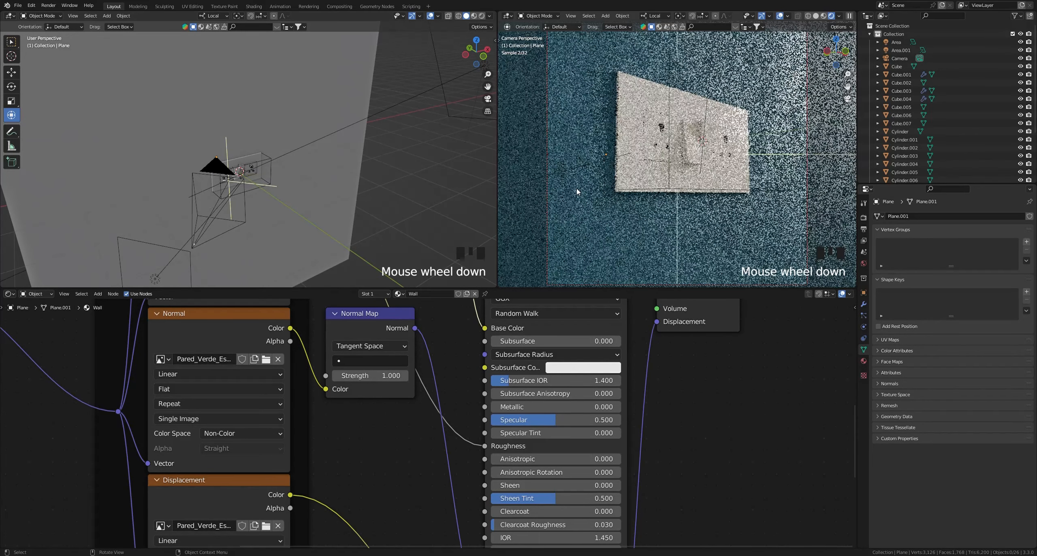
scroll(649, 179, "up", 1)
middle_click_drag(652, 175, 650, 188, "shift")
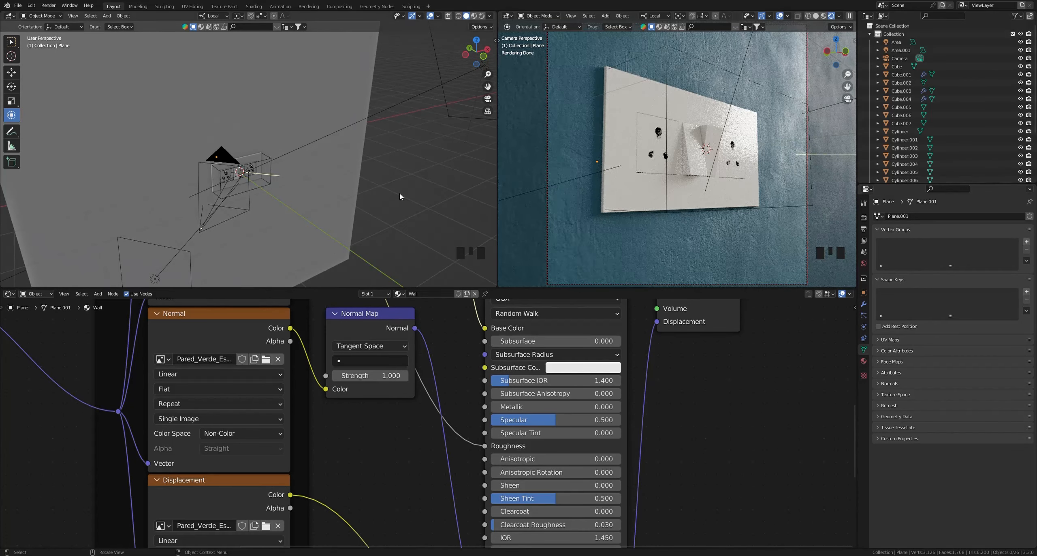
middle_click_drag(330, 203, 321, 199, "shift")
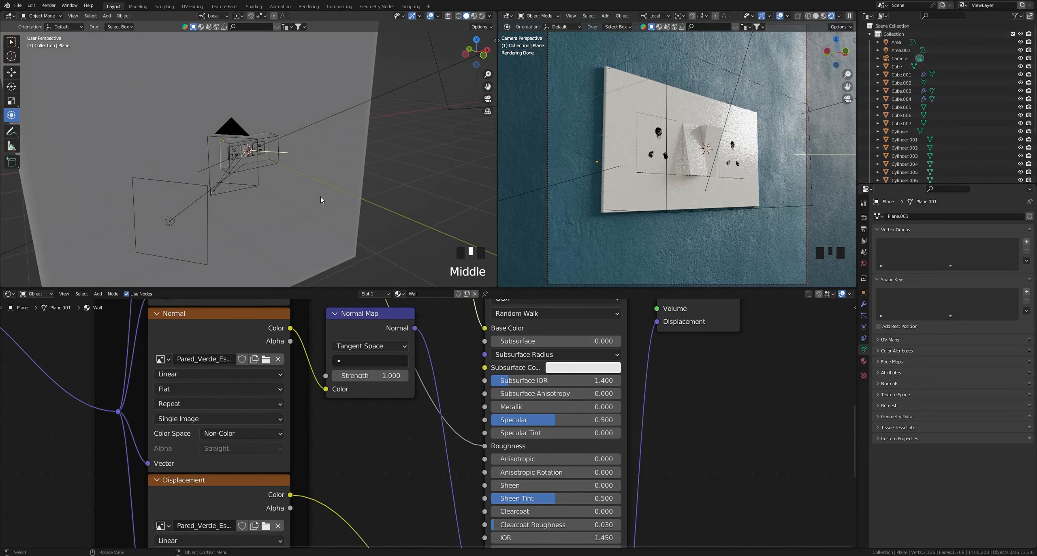